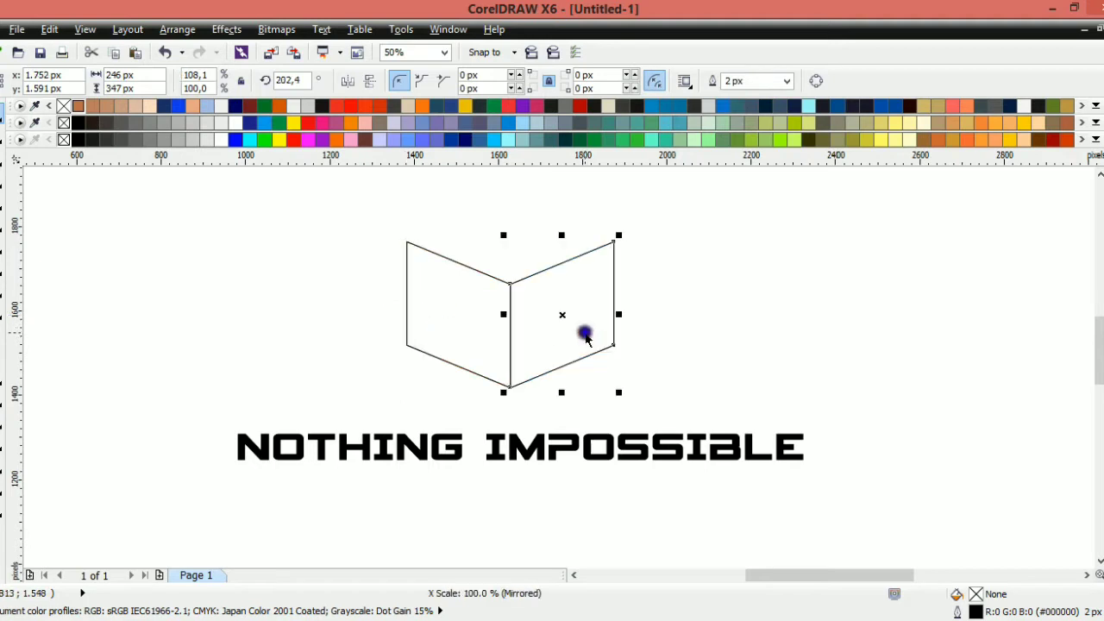
Weld the two parallelograms into one chevron and add a concentric copy scaled down to about 400 × 282 px inside it
shift+click(458, 313)
click(507, 80)
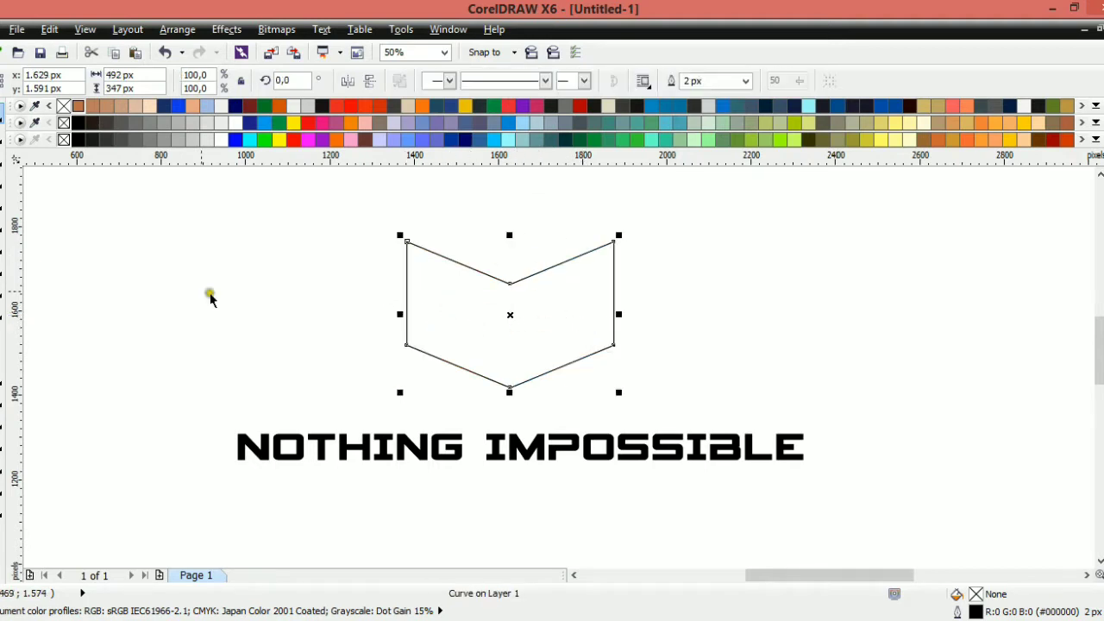
drag(399, 234, 424, 254)
scroll(526, 341, up, 1)
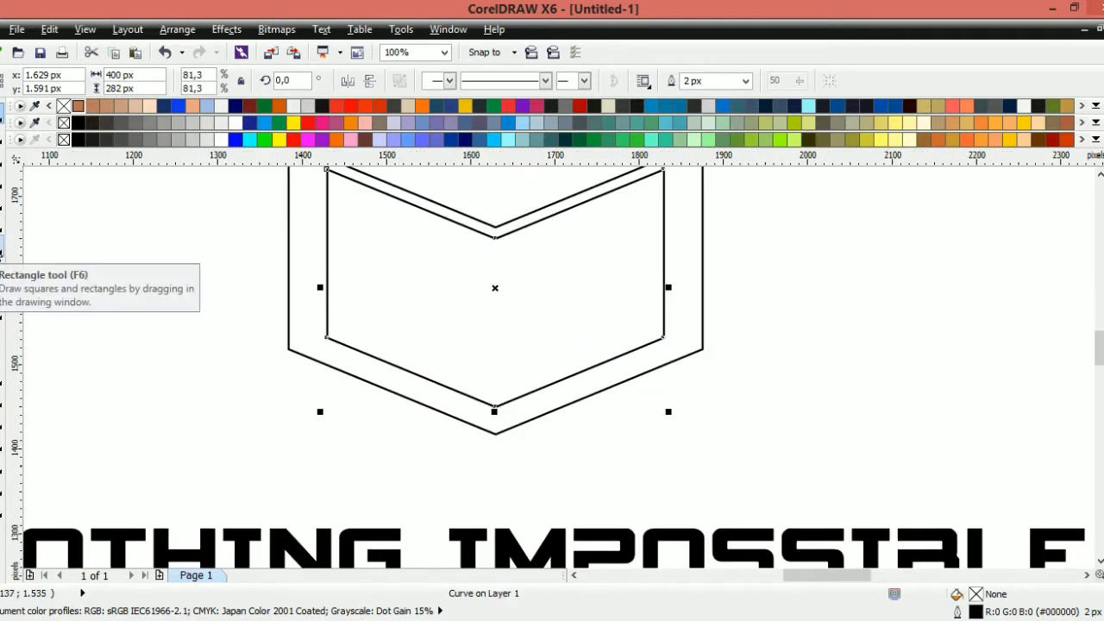
Draw a rectangle about 70 × 32 px at the bottom, spanning the gap between the inner and outer chevron tips
click(3, 249)
drag(495, 406, 460, 449)
scroll(532, 419, up, 1)
scroll(460, 425, down, 2)
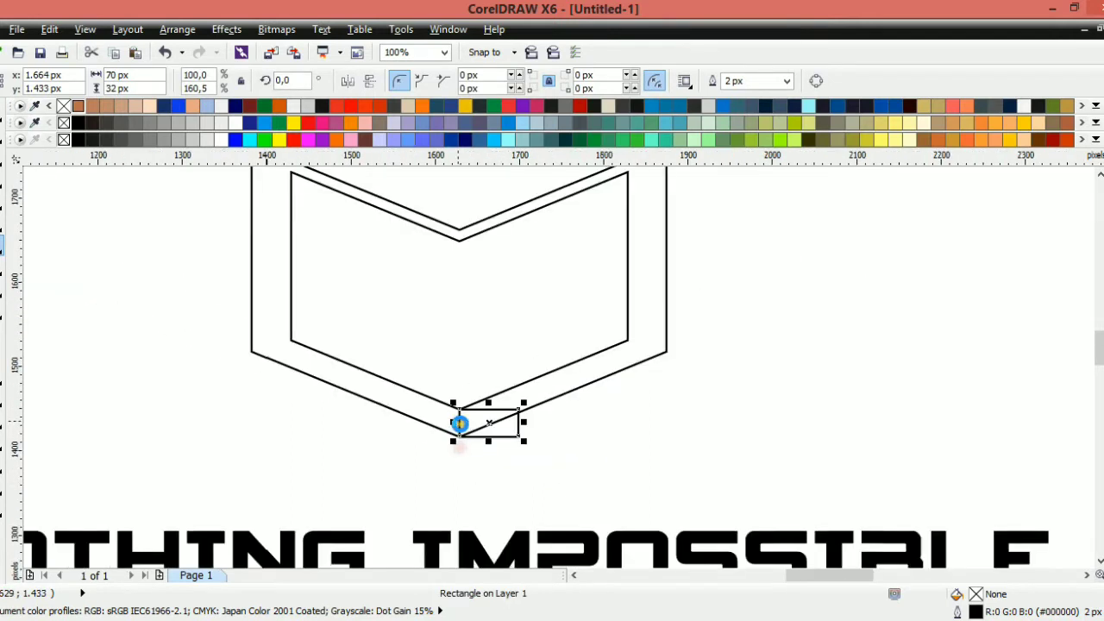
scroll(460, 425, up, 1)
key(space)
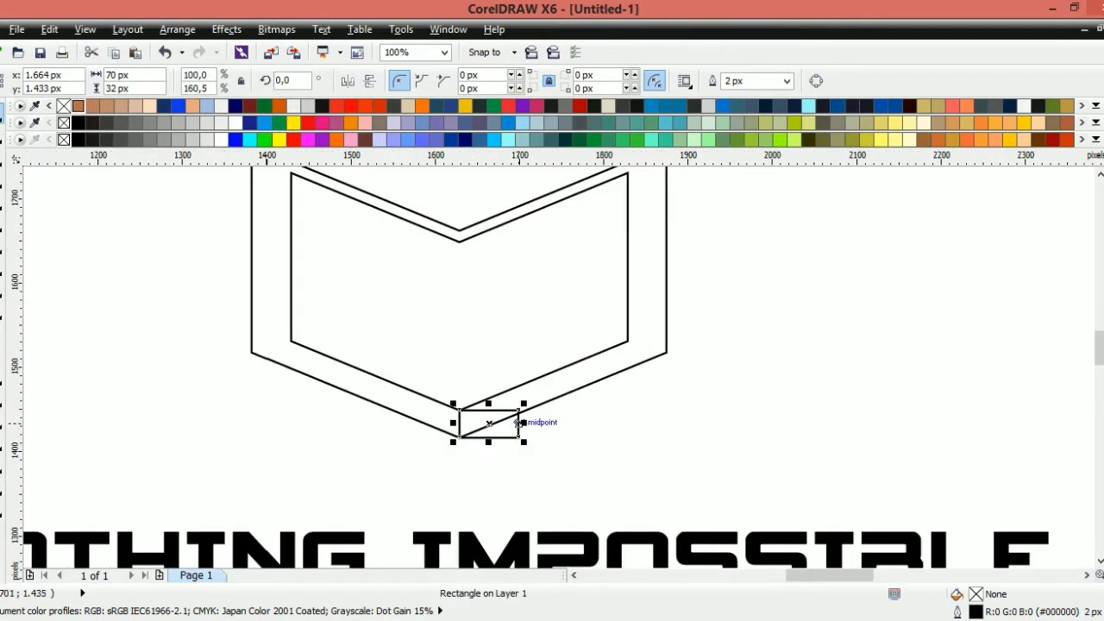
Narrow the outer chevron to 465 px wide using a 270°-rotated copy of the rectangle as spacer in the right gap, and delete the copy
drag(466, 425, 660, 292)
right_click(649, 313)
click(658, 308)
click(665, 291)
click(639, 329)
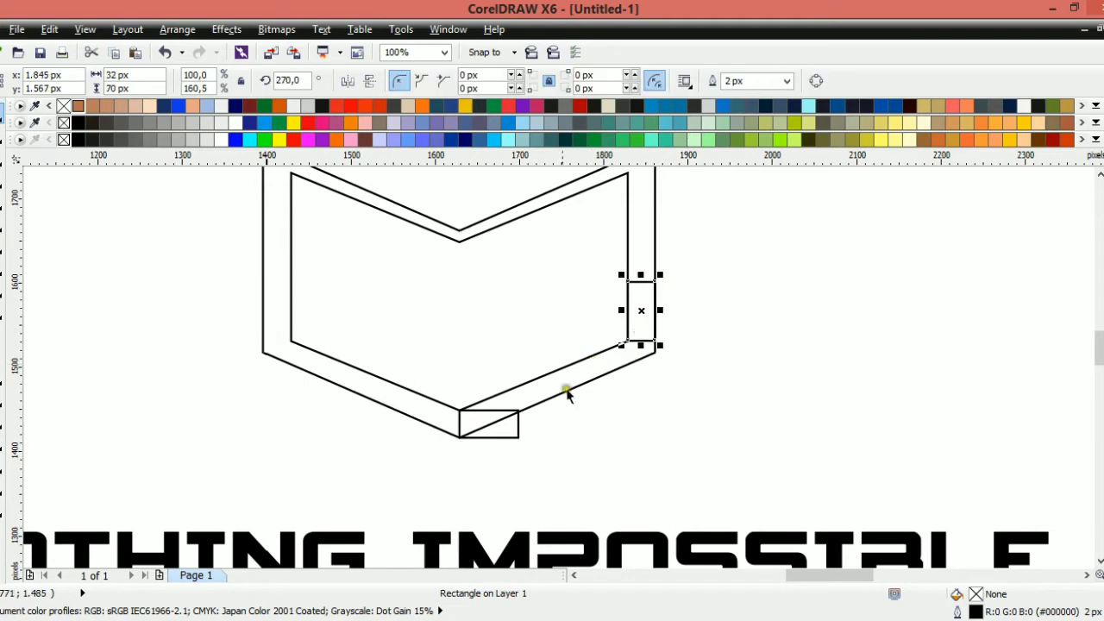
key(Delete)
Rotate the bottom rectangle 90° and centre it horizontally on the inner chevron
double_click(506, 423)
click(509, 430)
key(space)
click(512, 426)
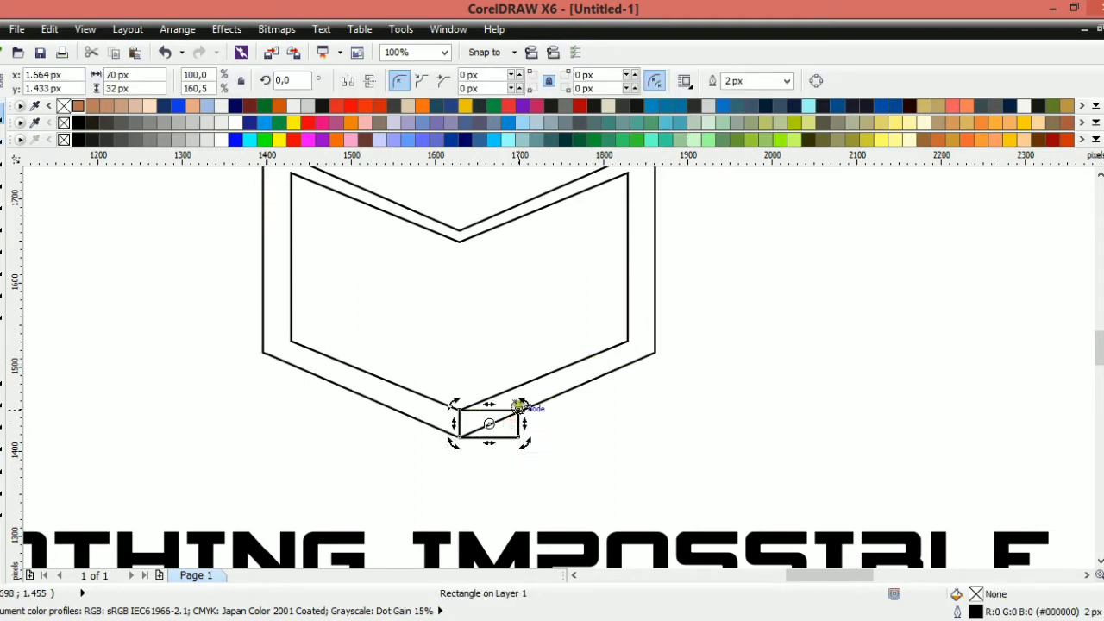
drag(519, 407, 455, 373)
click(488, 397)
shift+click(497, 348)
key(c)
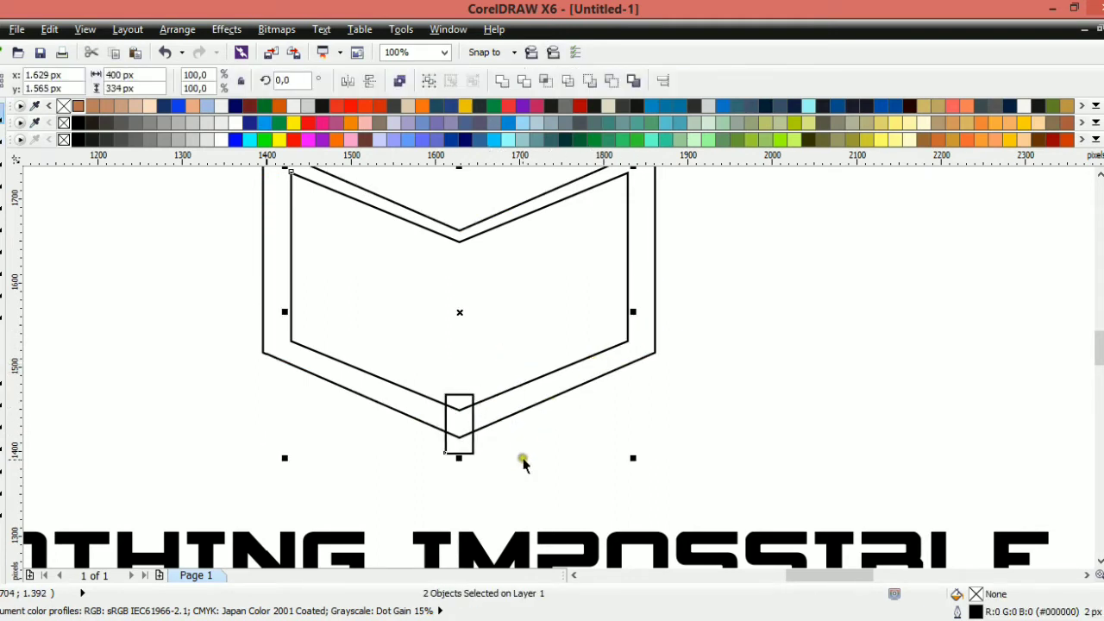
click(523, 458)
Stretch the upright rectangle upward past the chevron's V to about 300 px high
scroll(396, 367, down, 1)
scroll(432, 340, up, 1)
click(426, 449)
drag(424, 415, 403, 222)
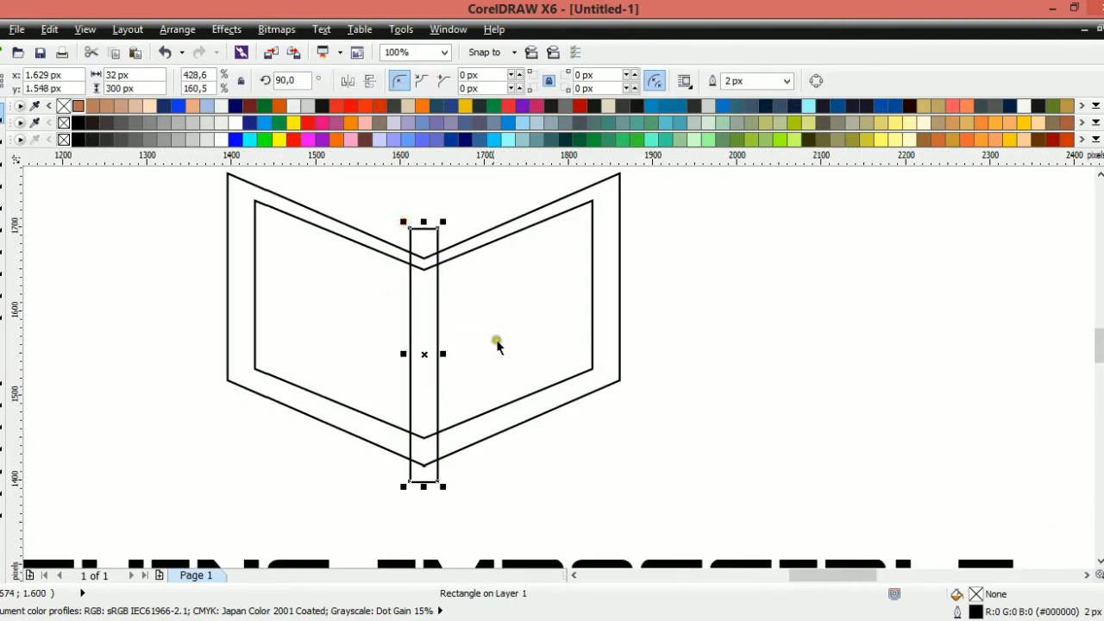
Smart Fill the left frame, bottom tip, central spine and right frame in blue #336699 without an outline
shift+click(290, 395)
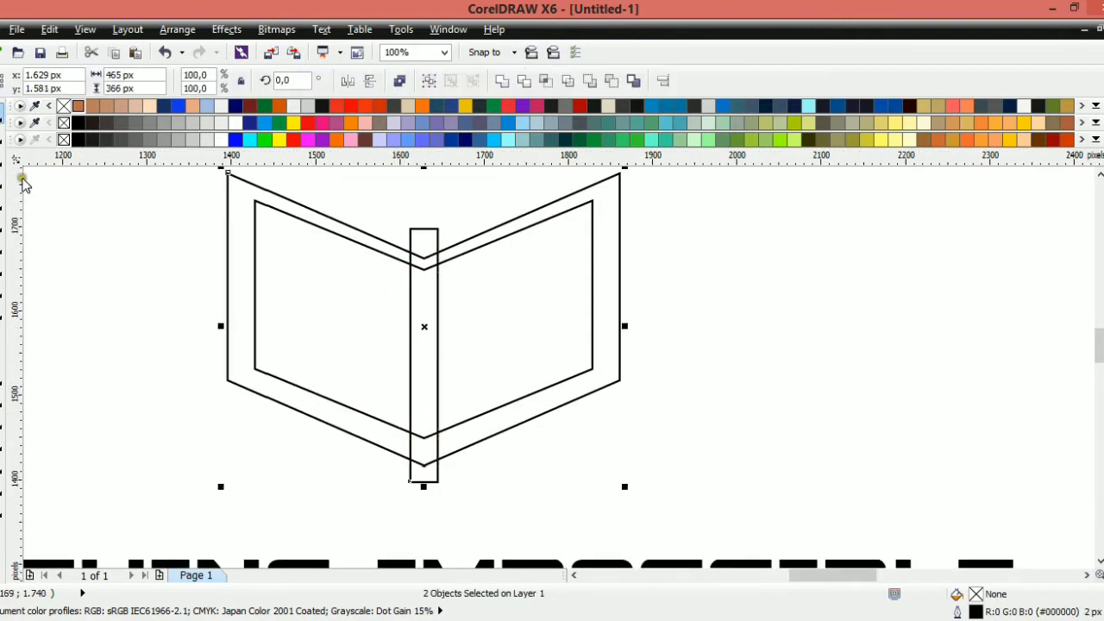
click(240, 292)
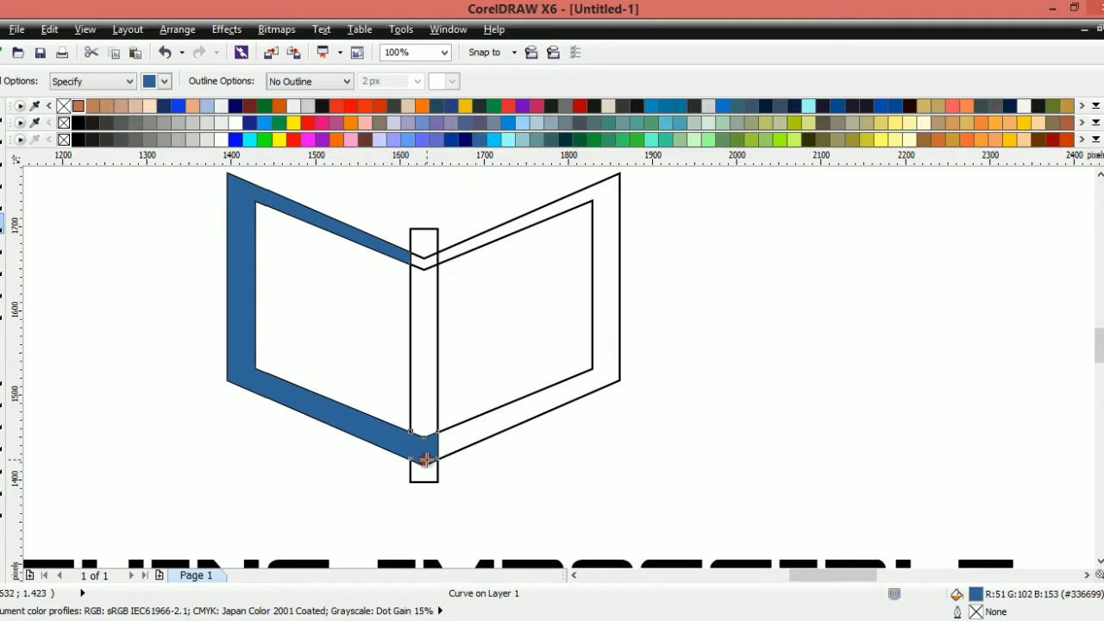
click(427, 415)
click(473, 431)
key(space)
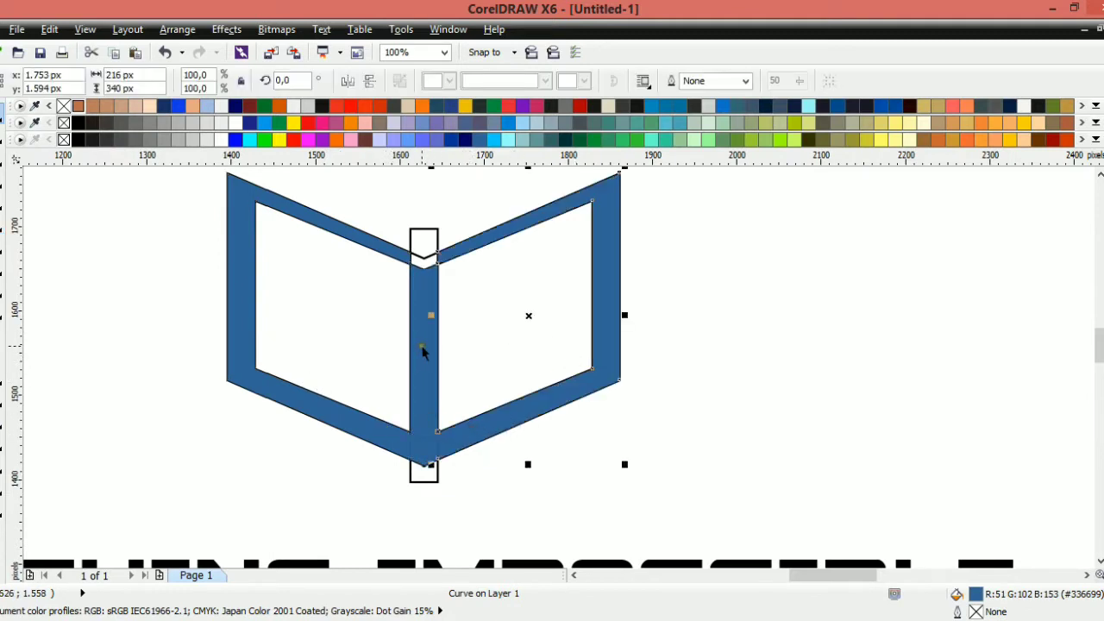
Weld the blue filled pieces into one shape and move it to the right of the outlines
click(251, 329)
shift+click(418, 397)
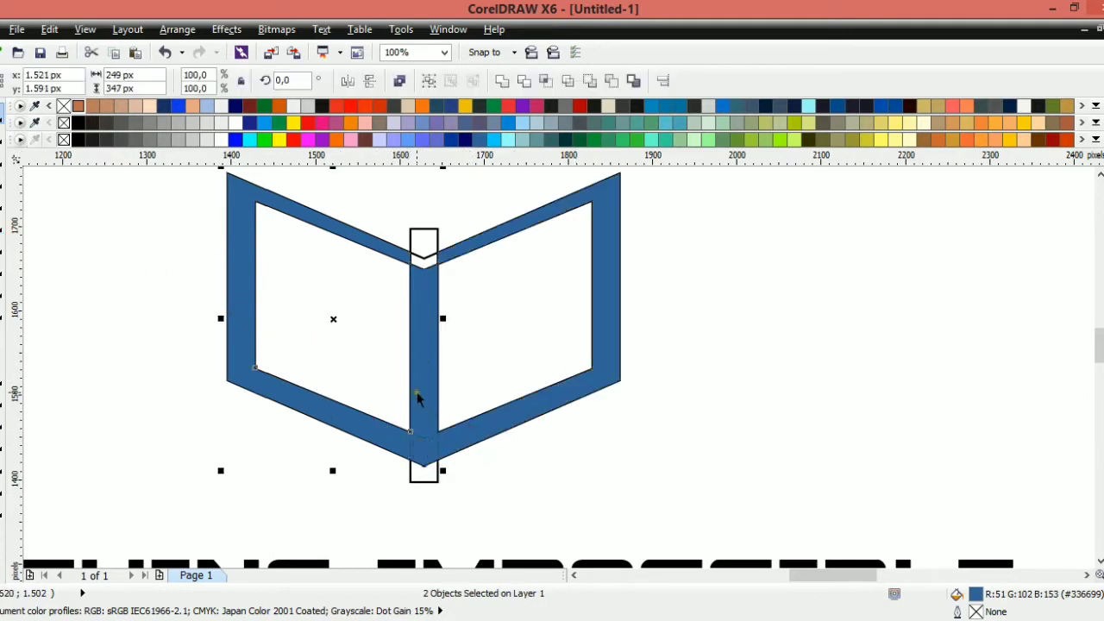
click(502, 80)
drag(425, 355, 856, 339)
Delete the two chevron outlines and the upright rectangle used as fill boundaries
click(654, 485)
scroll(655, 492, down, 1)
drag(660, 505, 431, 311)
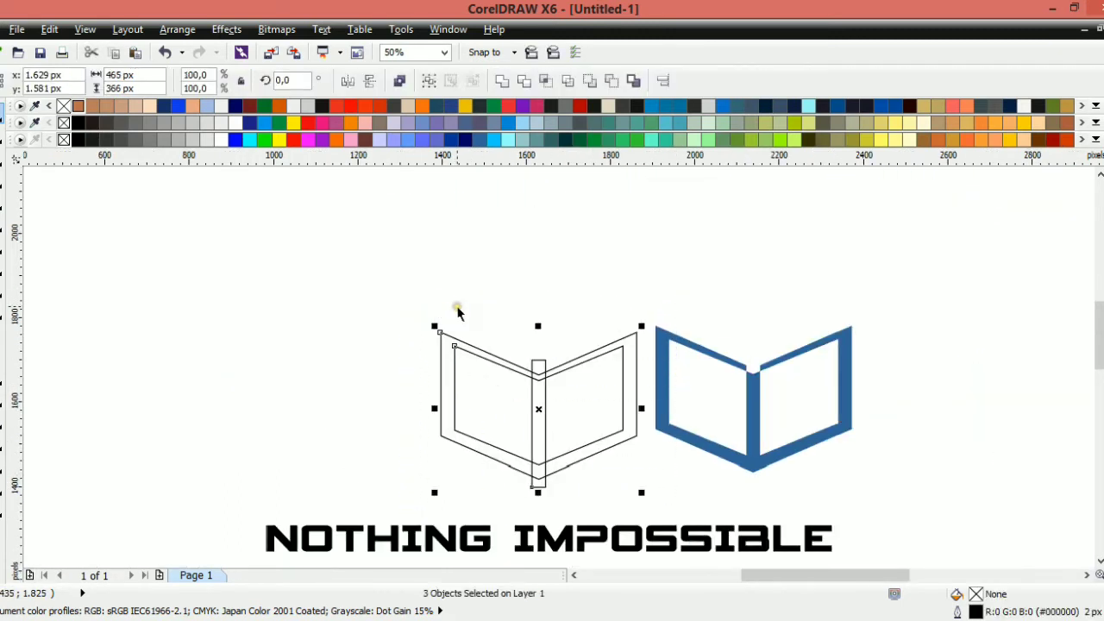
key(Delete)
Select the blue shape's nodes around the notch at the top of its spine for editing
click(660, 387)
scroll(492, 376, up, 1)
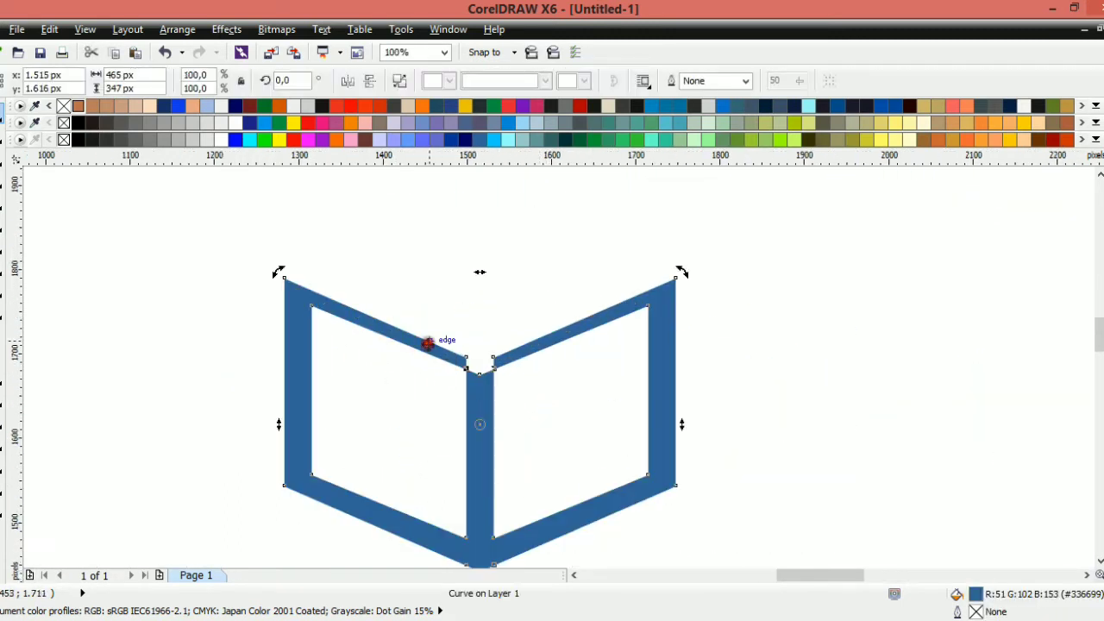
key(F10)
drag(438, 321, 483, 375)
scroll(470, 369, up, 2)
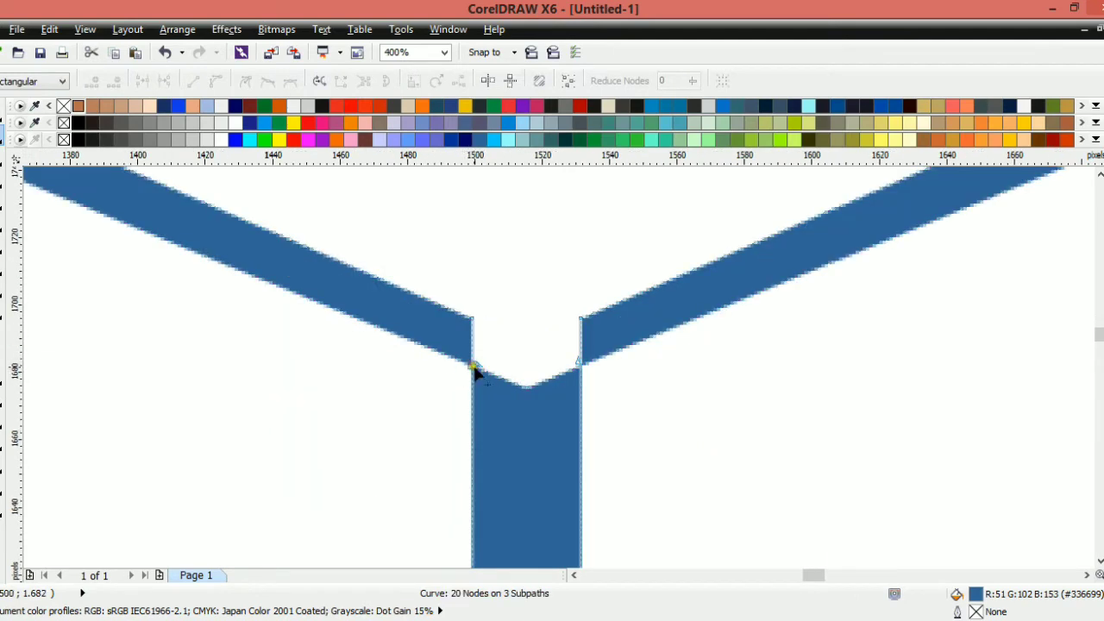
Undo the outline deletion and the blue shape's move, and shorten the upright rectangle from its top to about 227 px high
scroll(474, 371, down, 2)
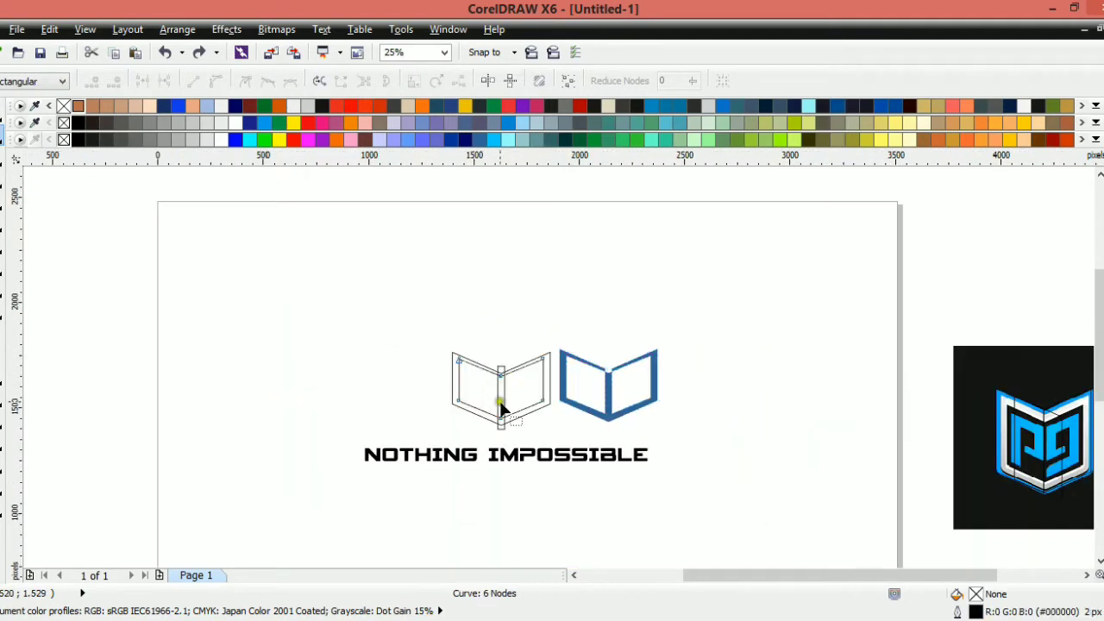
scroll(492, 379, up, 2)
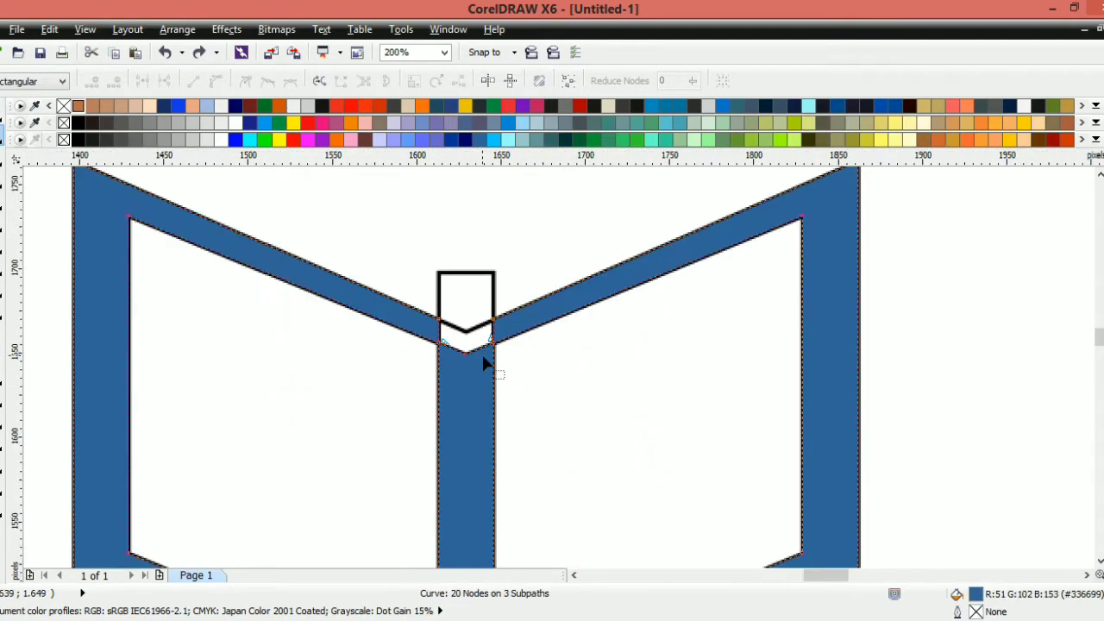
key(space)
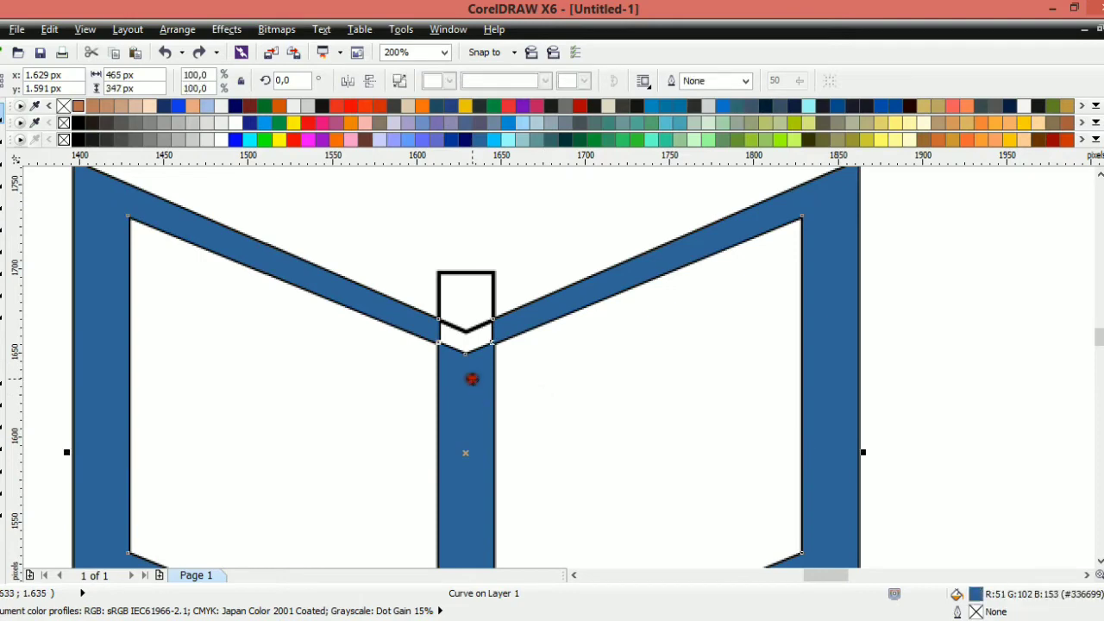
click(461, 300)
drag(465, 266, 481, 388)
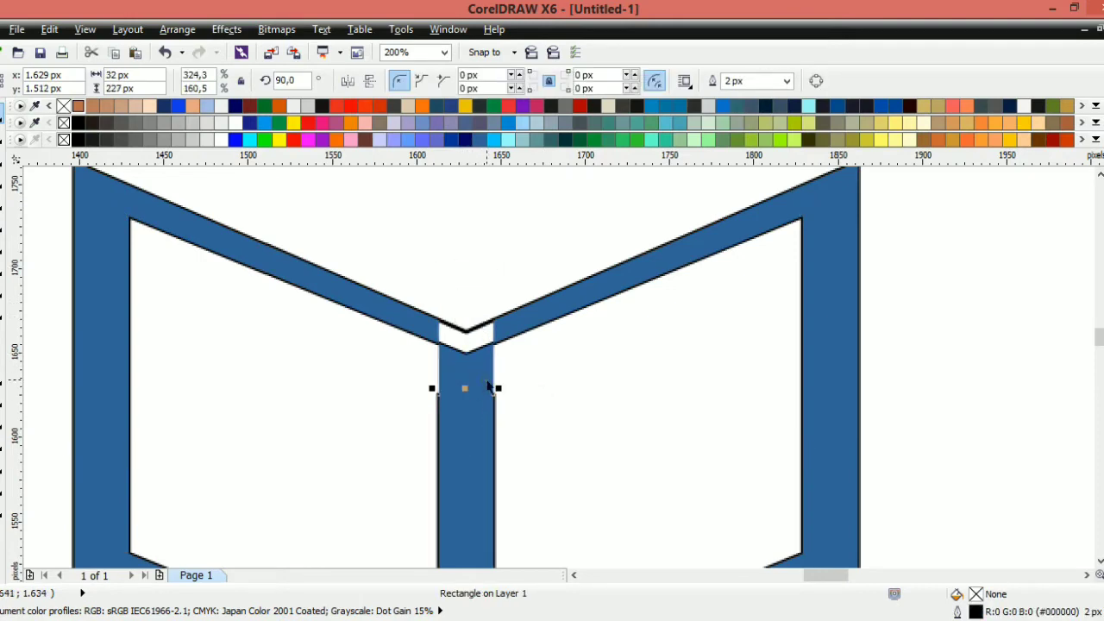
Undo the rectangle shortening, the weld and all the Smart Fill pieces, back to the bare outlines
key(ctrl+z)
key(ctrl+z)
key(ctrl+z)
scroll(479, 388, down, 1)
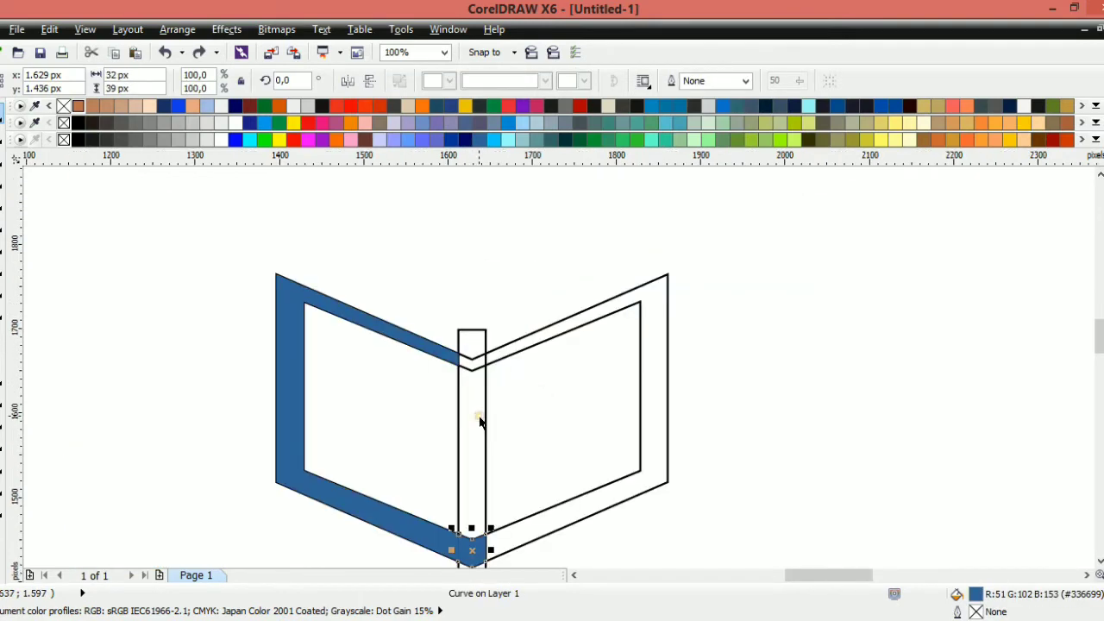
key(ctrl+z)
Shorten the upright rectangle from its top to about 223 px high and Smart Fill the frame, spine and bottom tip in blue #336699
click(485, 405)
drag(472, 330, 481, 393)
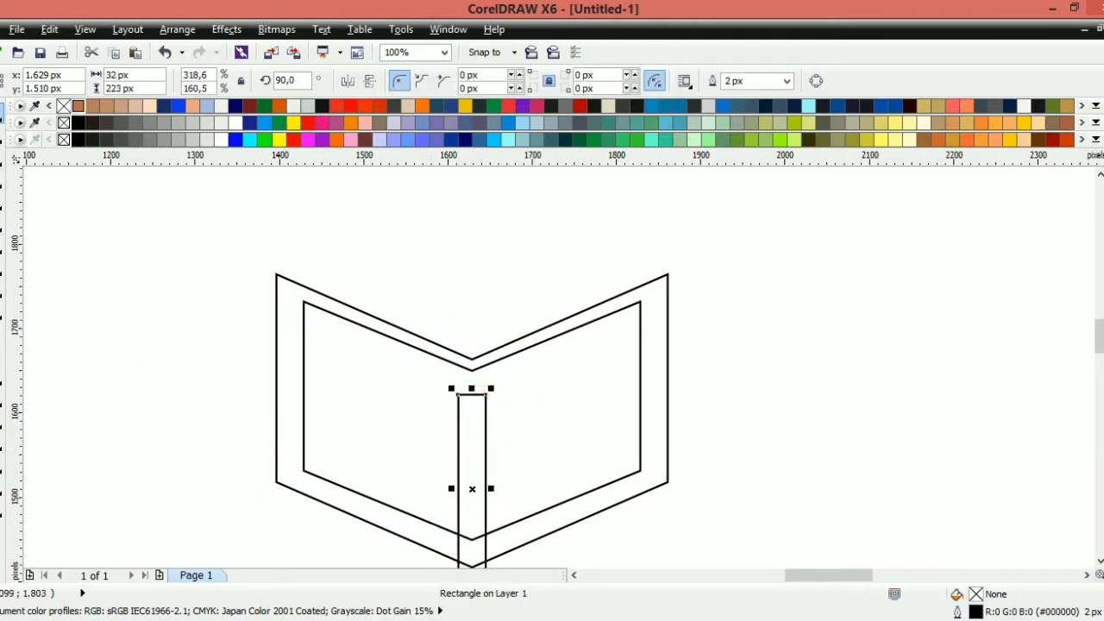
click(2, 223)
click(274, 363)
key(ctrl+z)
click(295, 396)
click(467, 477)
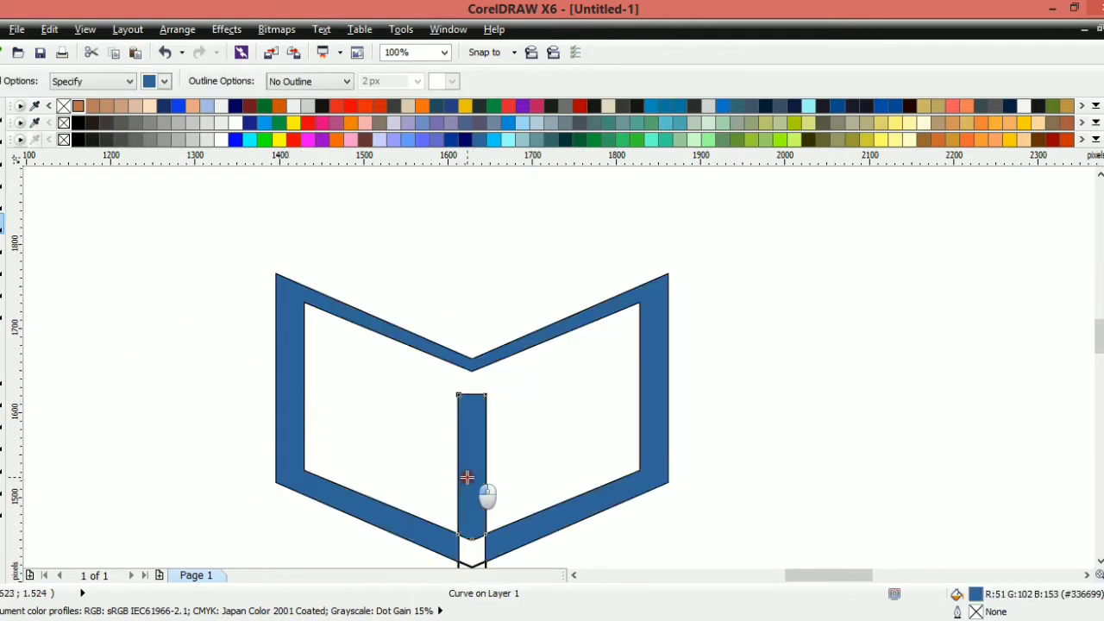
key(space)
Weld the blue frame, spine and bottom tip into one shape, moved clear to the right of the outlines
scroll(489, 544, down, 1)
scroll(490, 544, up, 1)
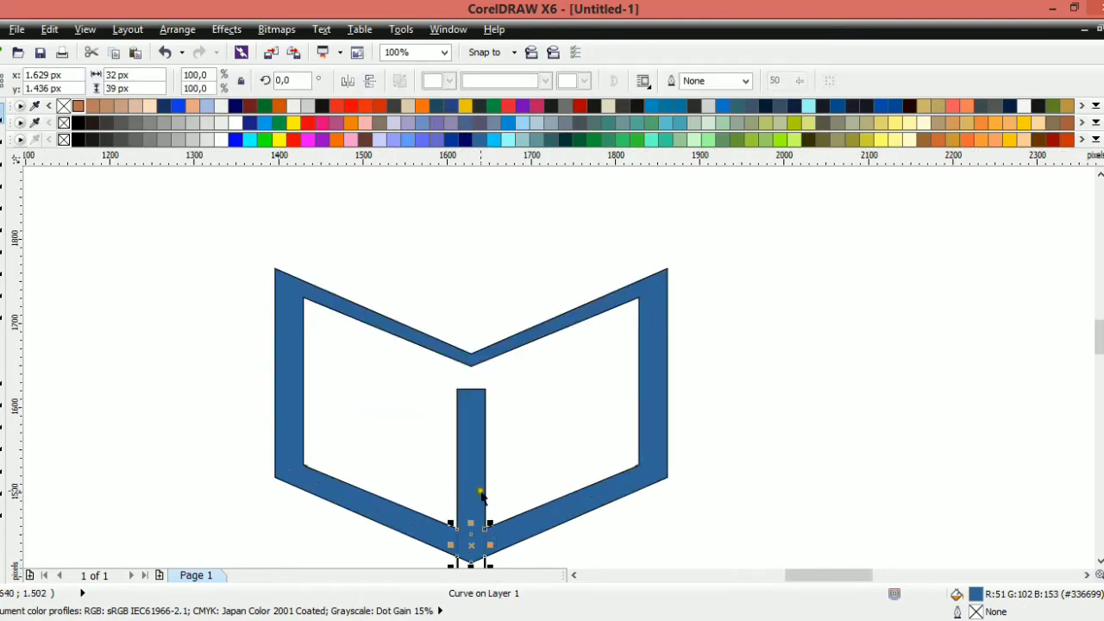
shift+click(481, 495)
click(461, 535)
shift+click(474, 547)
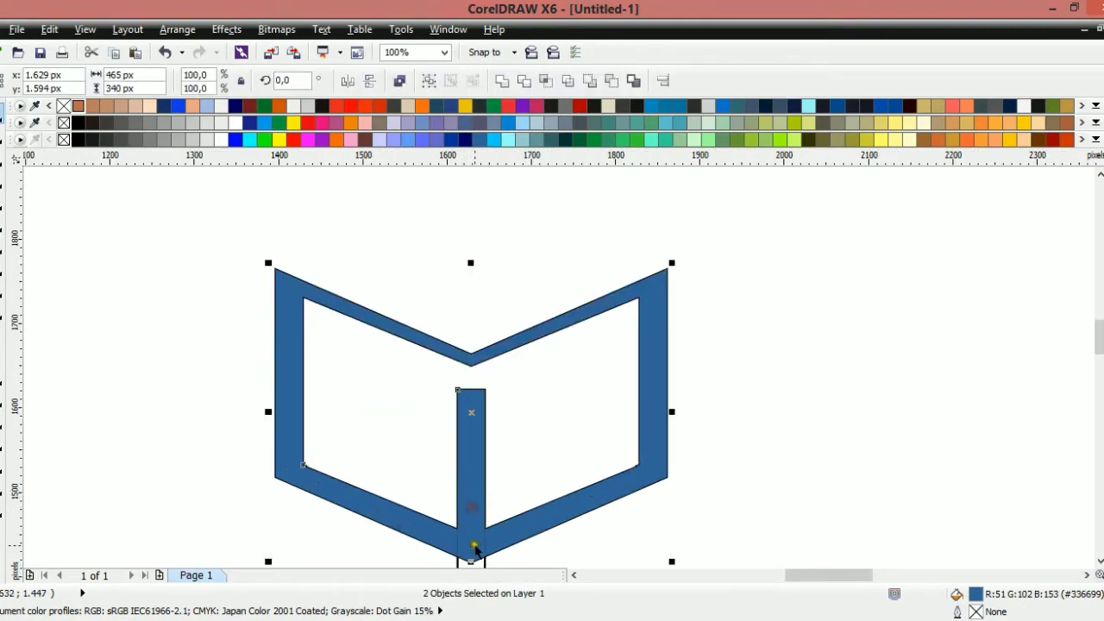
drag(480, 533, 684, 522)
click(500, 85)
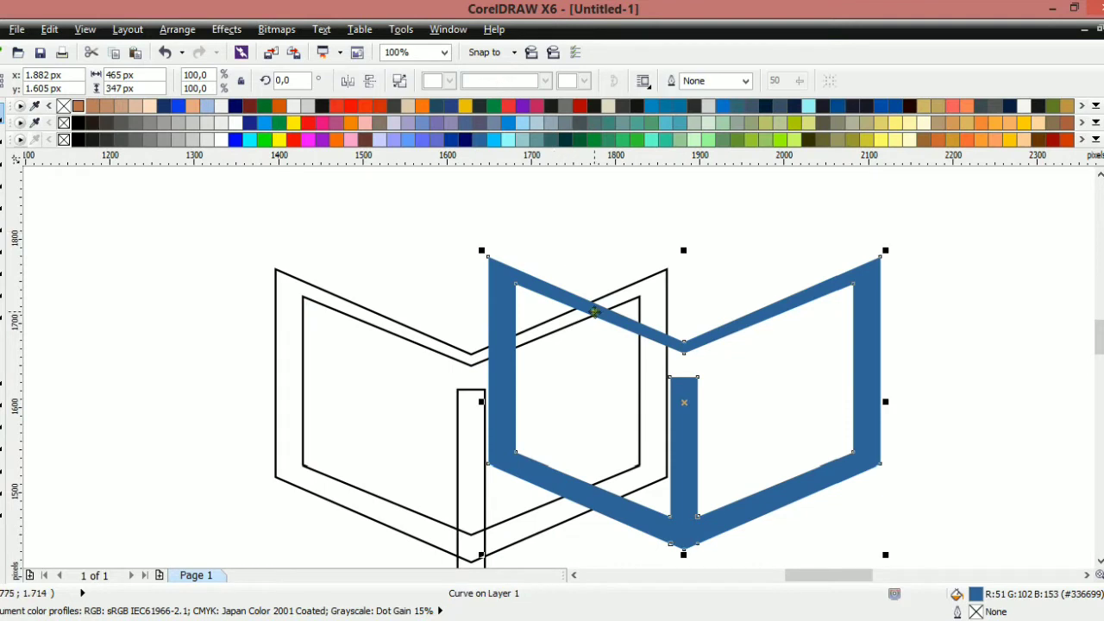
drag(595, 313, 794, 316)
Delete the leftover upright rectangle and both chevron outlines
scroll(609, 360, down, 1)
click(538, 436)
shift+click(554, 440)
key(Delete)
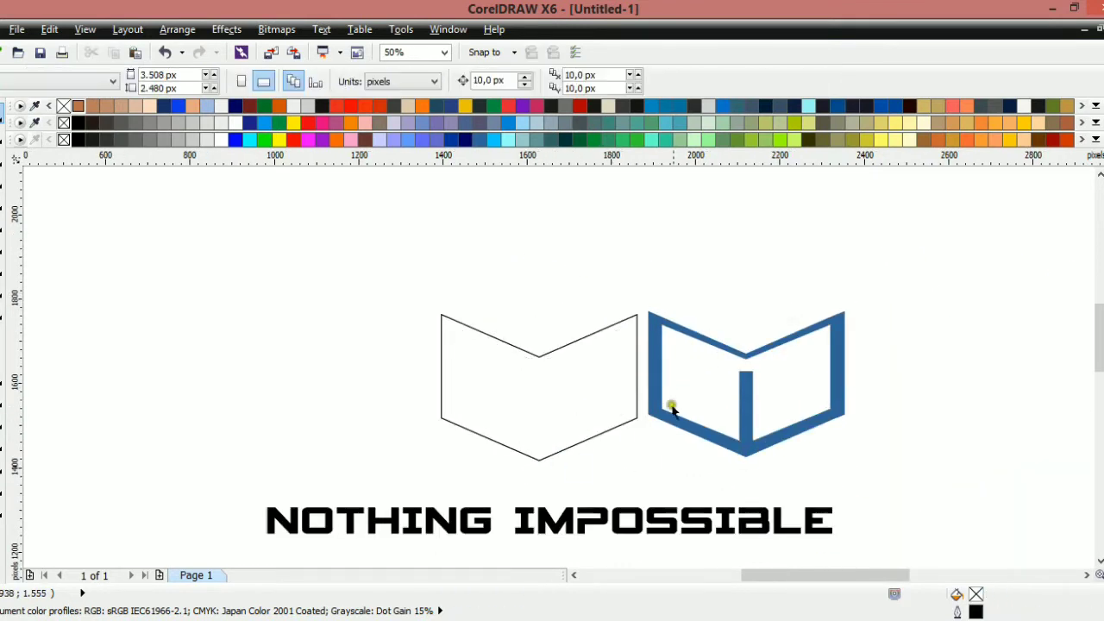
click(636, 394)
key(Delete)
Centre the blue emblem horizontally above the NOTHING IMPOSSIBLE text
click(680, 422)
shift+click(610, 512)
key(c)
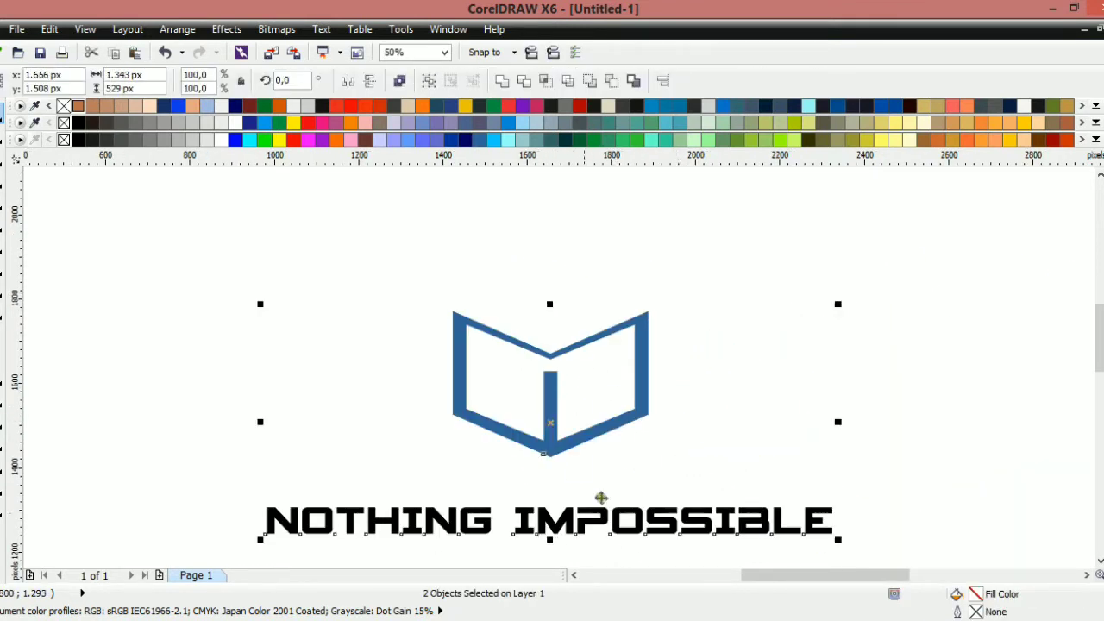
click(677, 430)
Delete the centre nodes of the emblem's upper V so its top edge becomes a straight horizontal bar
scroll(564, 387, up, 1)
key(F10)
click(534, 374)
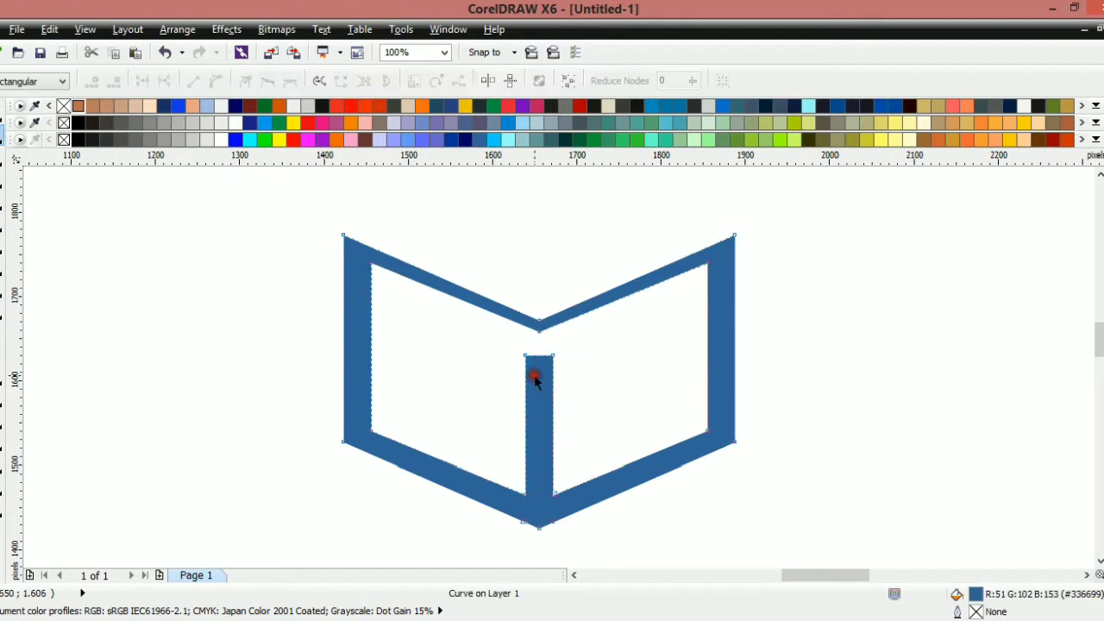
drag(524, 294, 555, 263)
key(Delete)
Try extending the emblem's central spine up to the top bar, and undo the extension
scroll(559, 333, down, 1)
scroll(553, 333, up, 1)
click(589, 343)
scroll(427, 368, down, 1)
scroll(454, 354, up, 1)
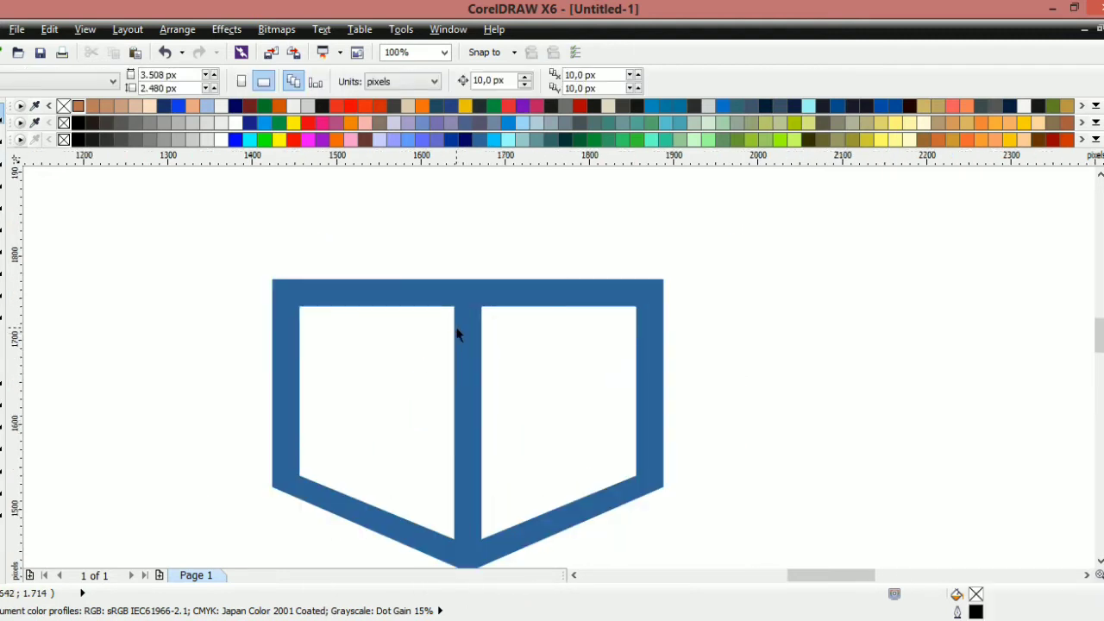
key(ctrl+z)
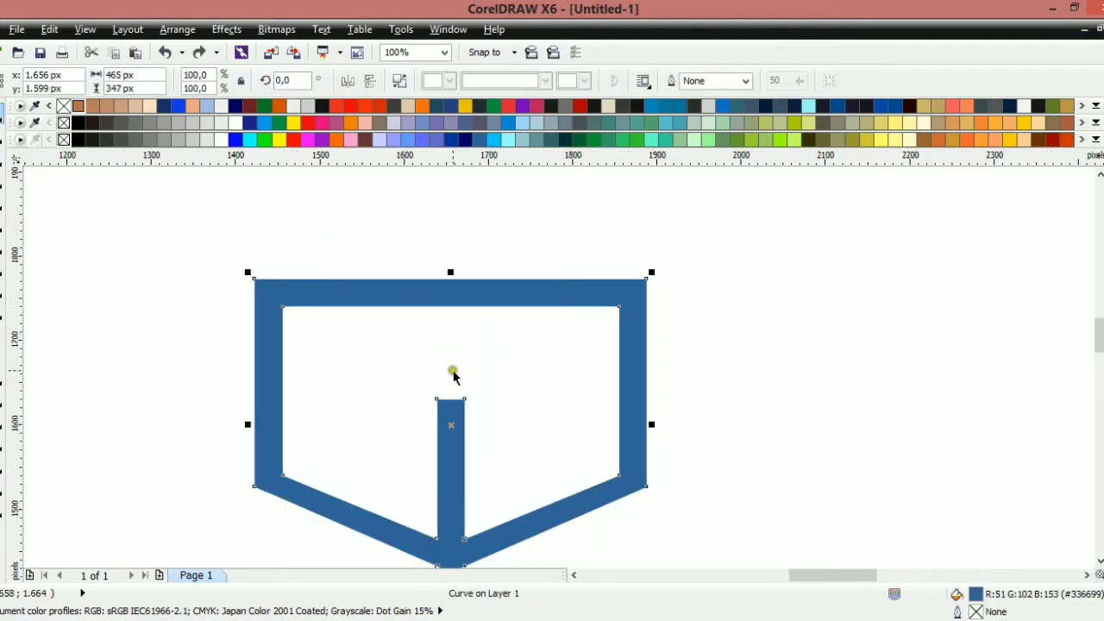
Draw a rectangle over the top bar between the inner side walls and cut it out of the blue emblem
scroll(449, 374, down, 1)
scroll(438, 370, up, 1)
key(F6)
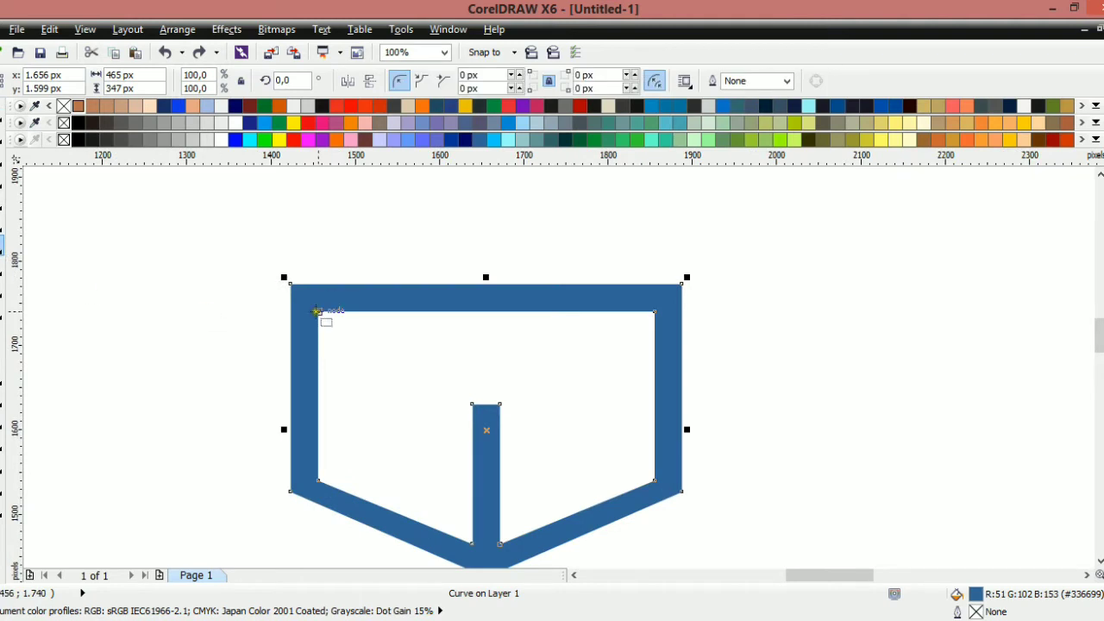
mouse_move(317, 312)
mouse_down()
mouse_move(661, 288)
mouse_move(639, 284)
mouse_move(663, 308)
mouse_move(655, 312)
mouse_up()
shift+click(666, 368)
click(607, 80)
click(813, 347)
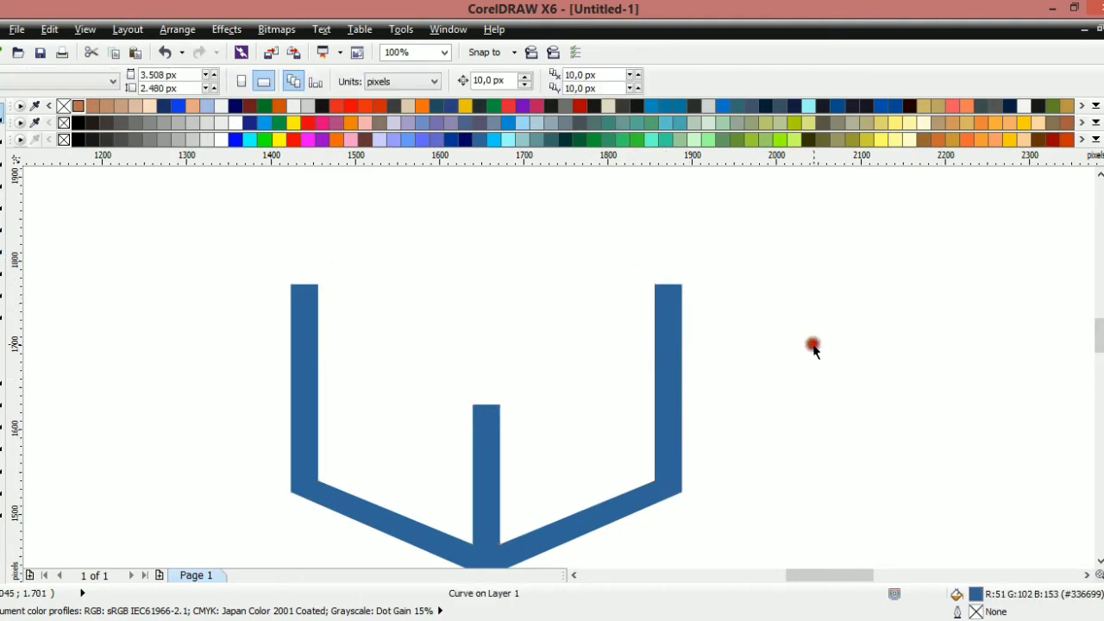
Try extending the central spine's top above the side arms, and undo the extension
scroll(622, 377, down, 1)
scroll(551, 389, up, 1)
click(558, 412)
drag(571, 392, 564, 240)
scroll(607, 369, down, 1)
scroll(619, 352, up, 1)
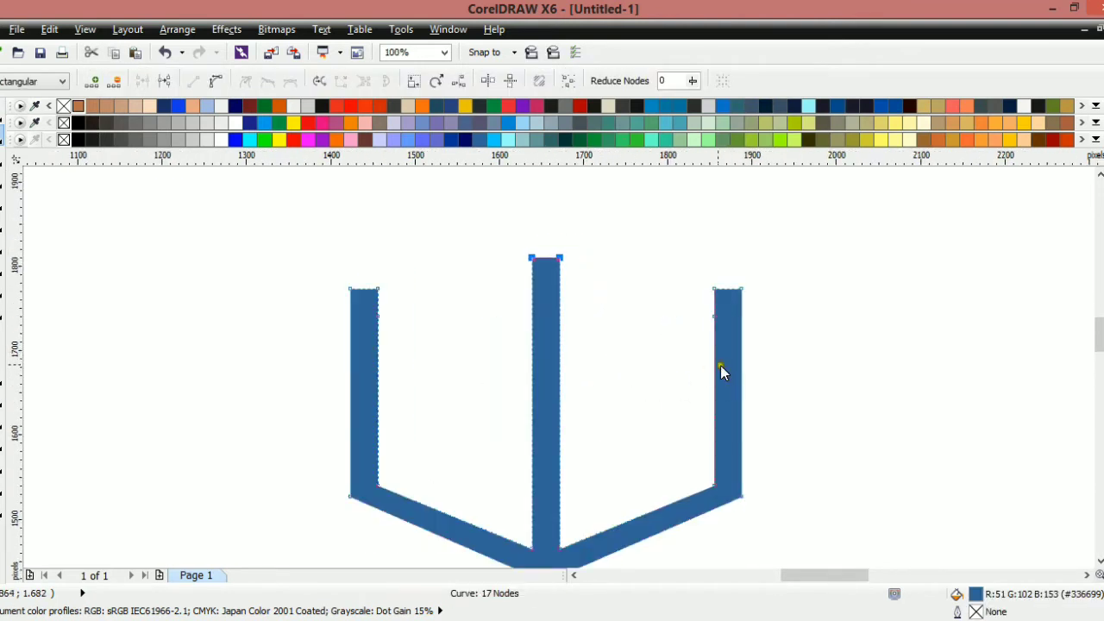
key(space)
key(ctrl+z)
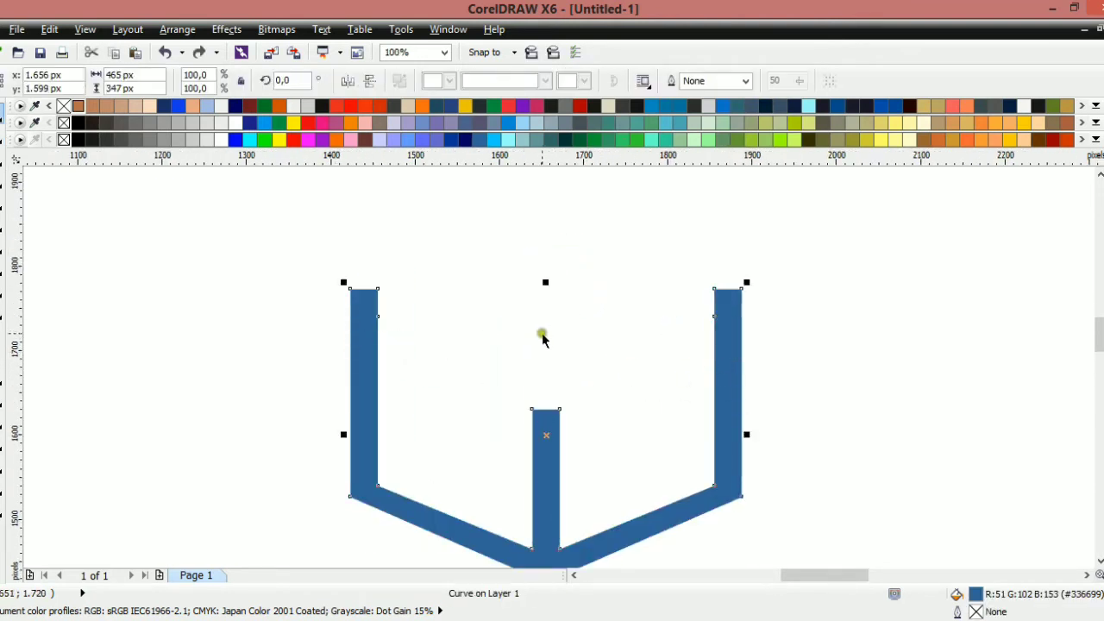
Add a horizontal guideline just above the emblem's central spine and raise the spine's top edge to it
key(space)
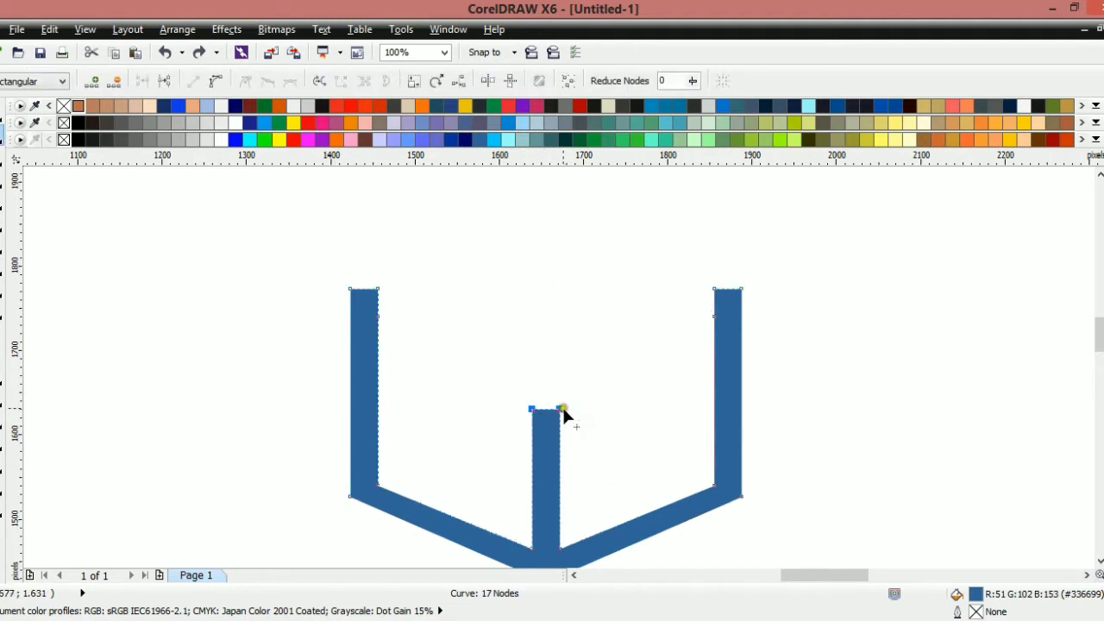
drag(561, 409, 553, 379)
key(ctrl+z)
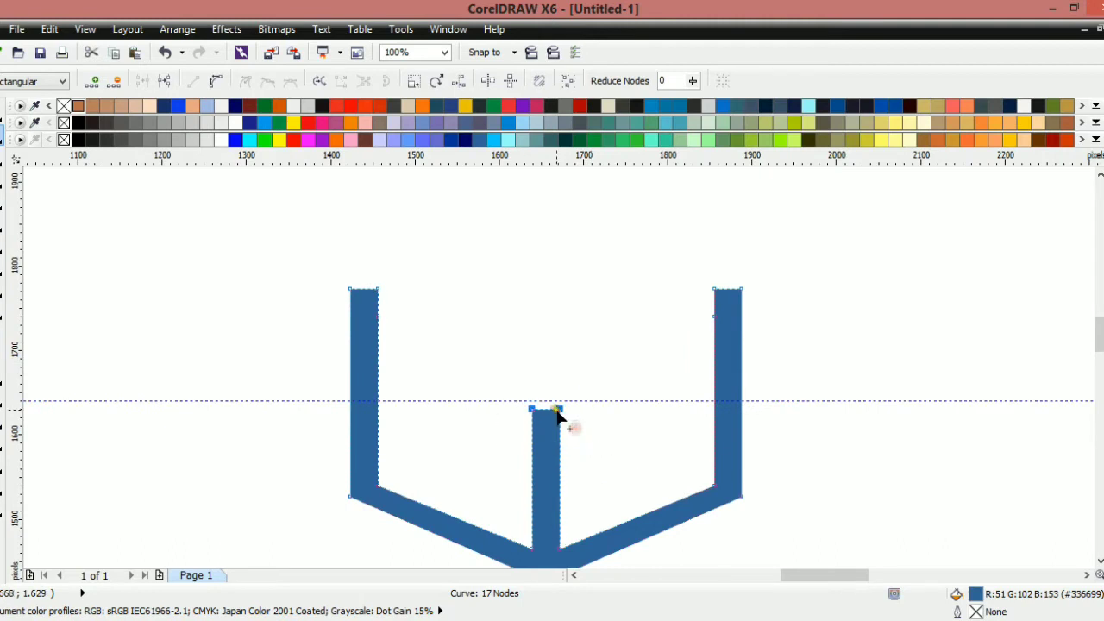
mouse_move(559, 411)
mouse_down()
mouse_move(559, 343)
mouse_move(572, 377)
mouse_move(557, 400)
mouse_up()
click(514, 52)
click(537, 133)
key(space)
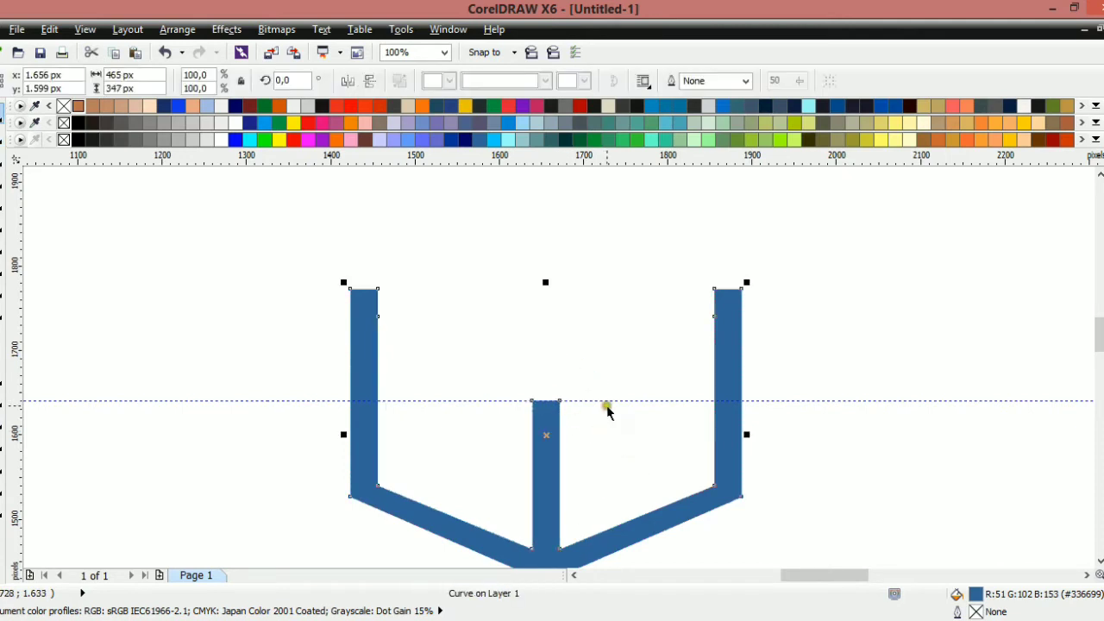
click(609, 400)
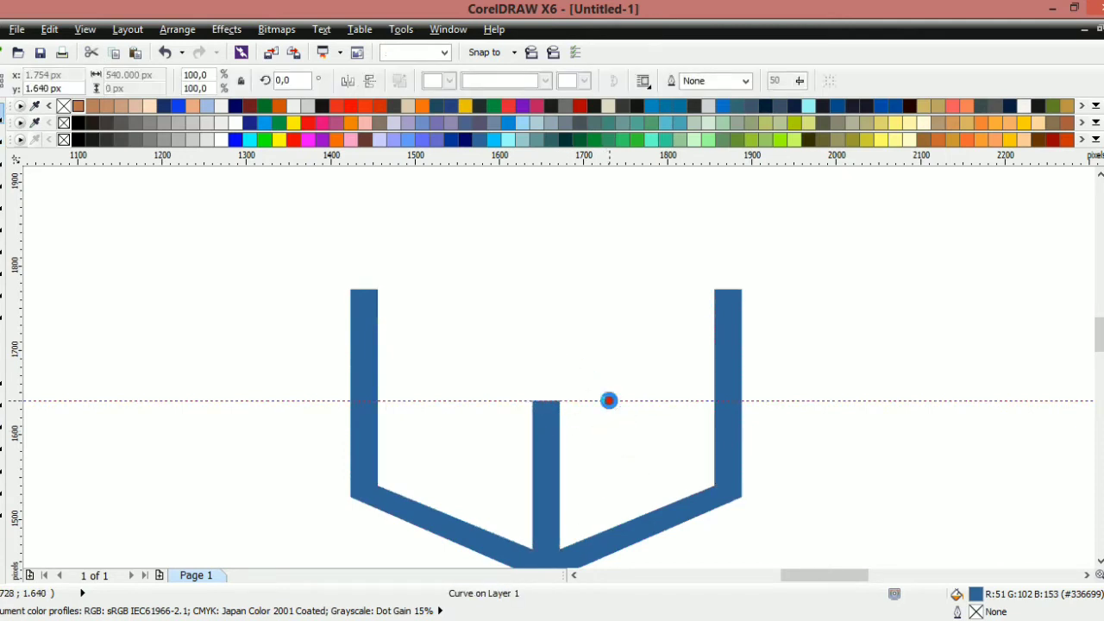
click(281, 384)
Add the text PS beside the emblem's left wall and set its font to Spy Agency
scroll(293, 366, down, 2)
key(F8)
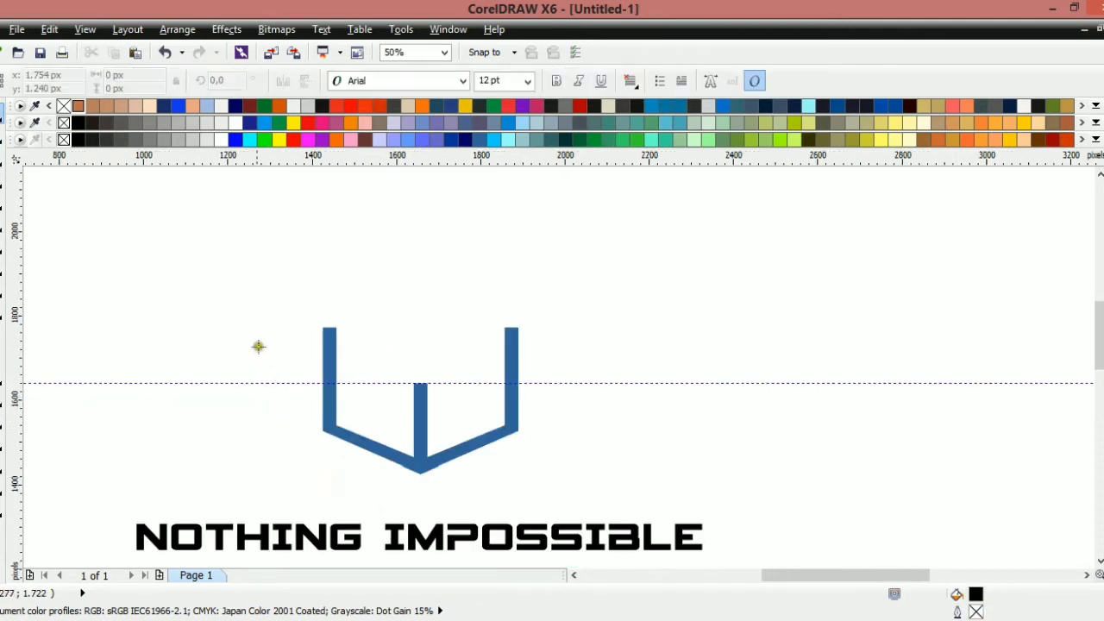
click(257, 342)
text(PS)
key(ctrl+space)
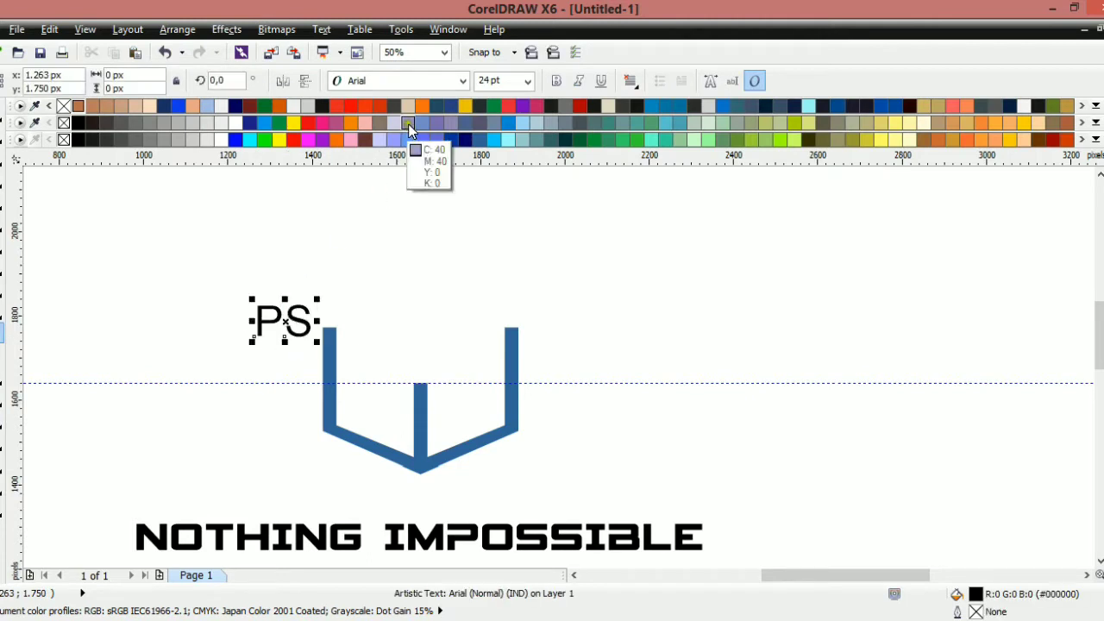
click(424, 79)
click(439, 123)
Move the PS text inside the emblem and break it apart into separate letters
drag(292, 349, 464, 471)
scroll(380, 371, up, 2)
key(ctrl+k)
Add a horizontal guideline at the walls' inner bottom corners and scale the P to about 48 pt on it in the left half
drag(327, 362, 323, 423)
drag(365, 158, 339, 486)
click(363, 424)
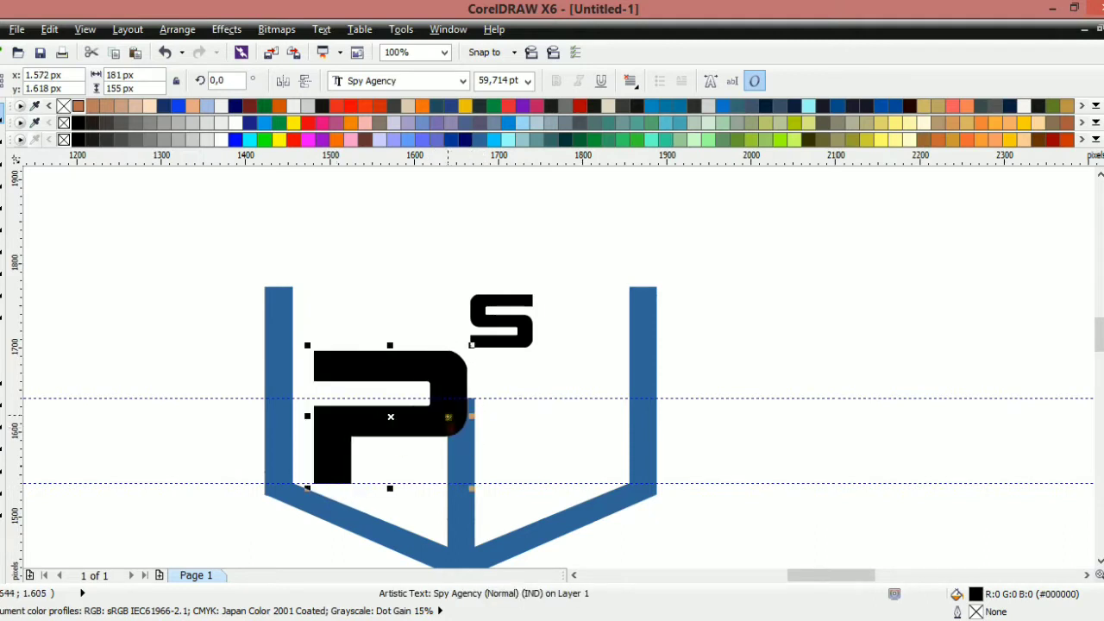
drag(471, 346, 459, 371)
Scale the S to match the P at about 48.5 pt and place it level with it in the emblem's right half
click(510, 325)
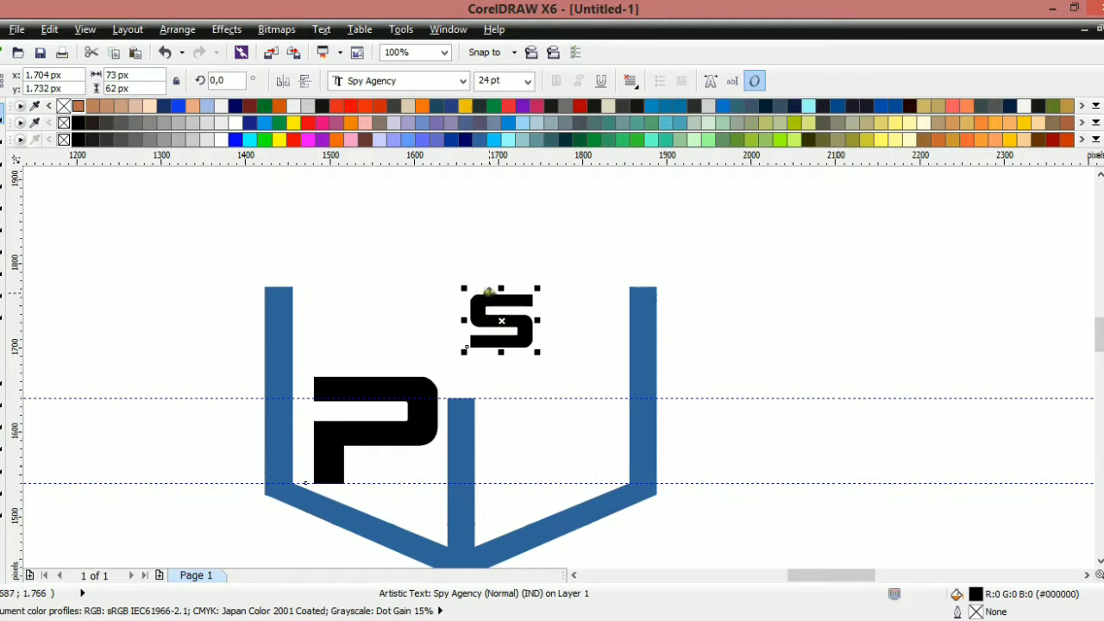
drag(532, 296, 441, 371)
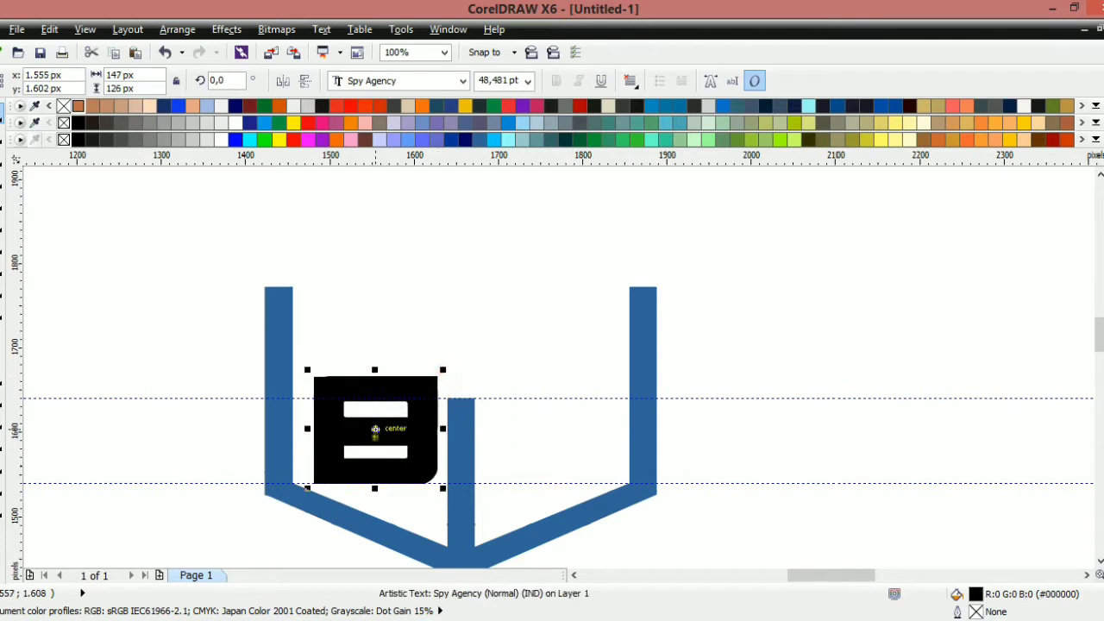
drag(375, 437, 554, 409)
scroll(447, 429, down, 1)
scroll(448, 432, up, 2)
click(375, 389)
scroll(382, 387, down, 1)
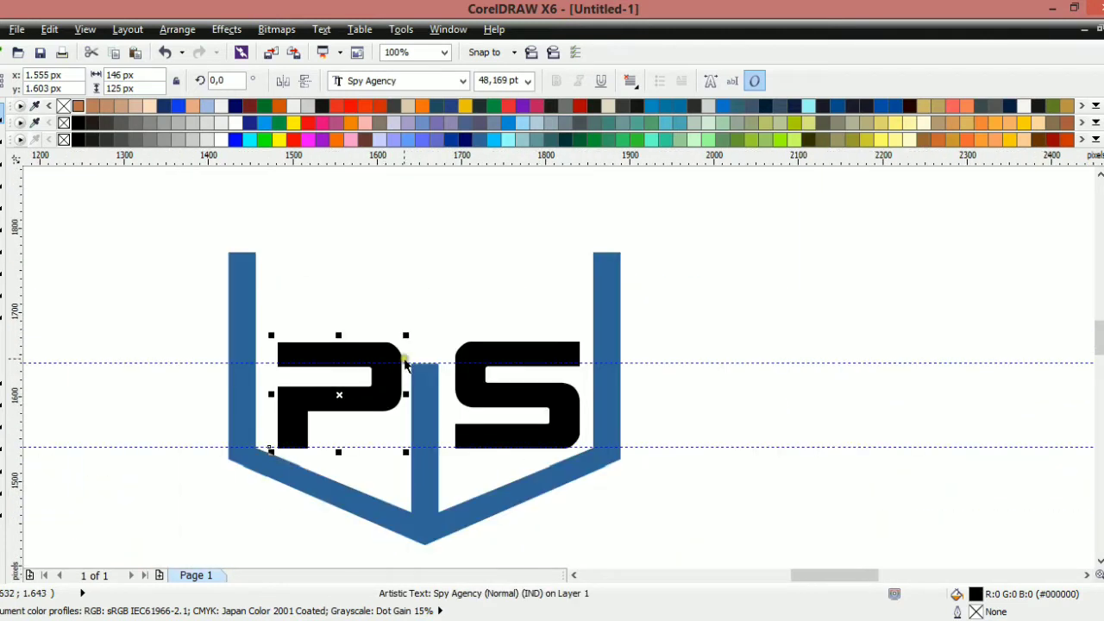
scroll(377, 387, down, 2)
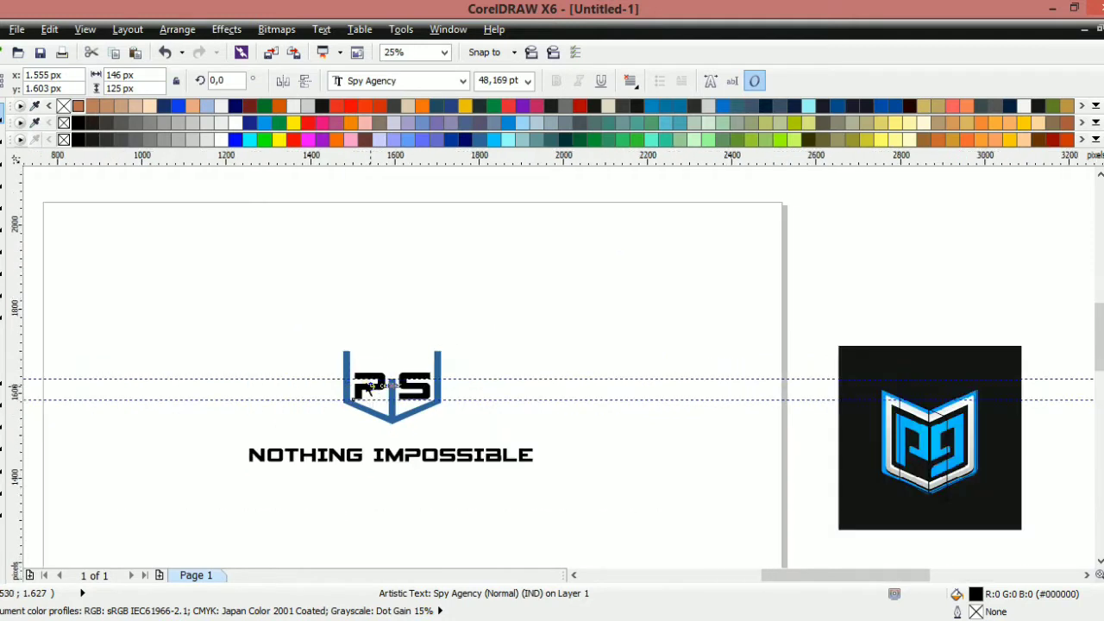
scroll(377, 387, up, 2)
click(501, 332)
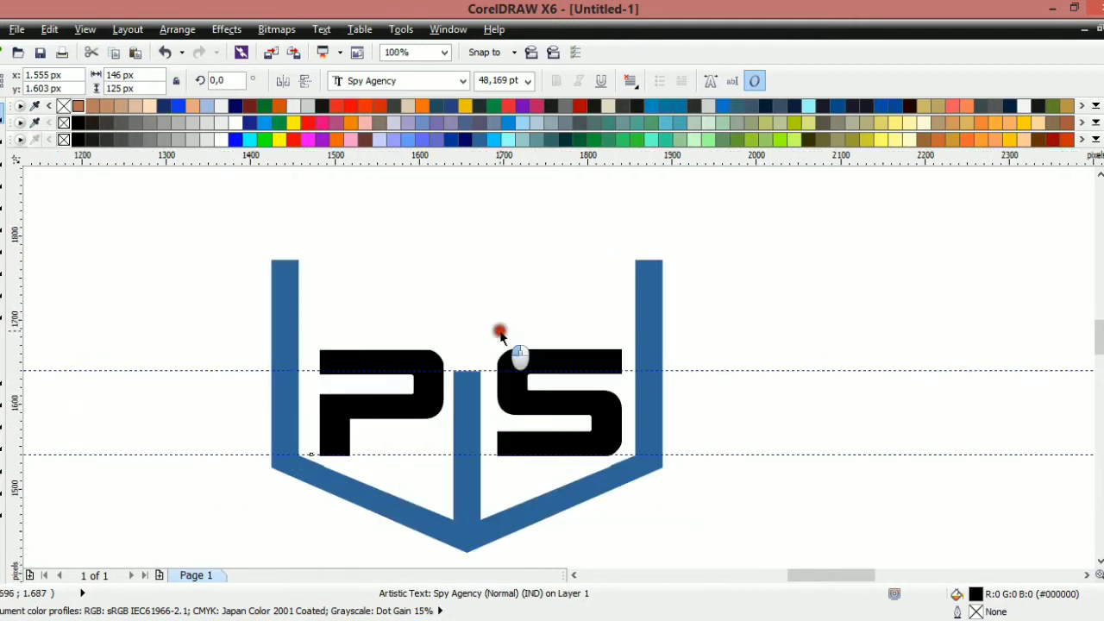
Convert the P to curves and skew it vertically to about 341.7° so it slopes down toward the spine
click(511, 396)
click(419, 421)
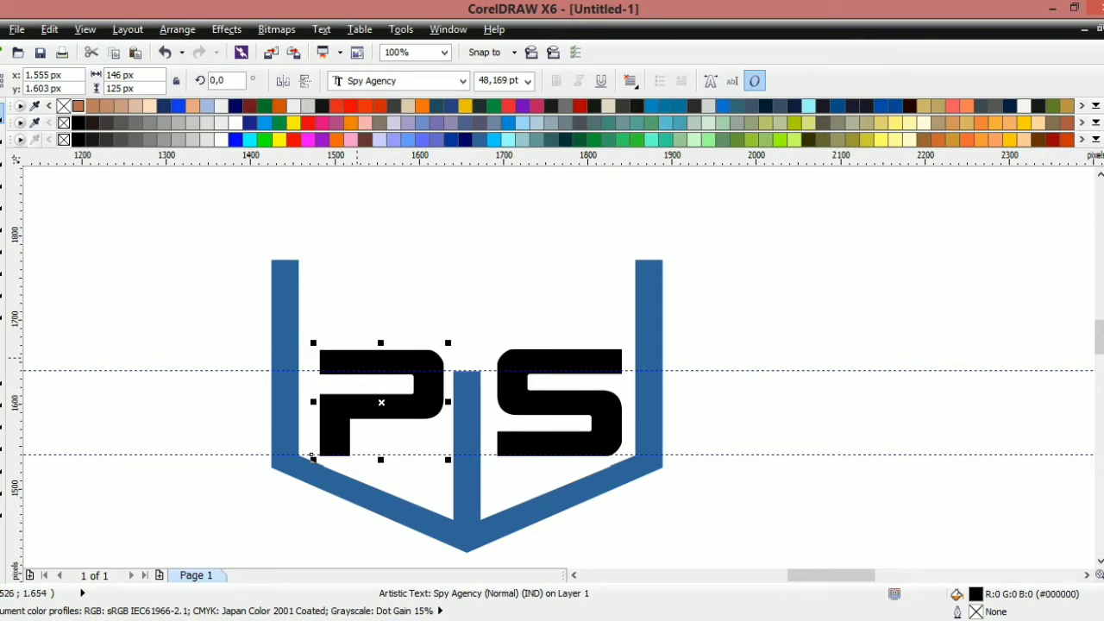
key(ctrl+q)
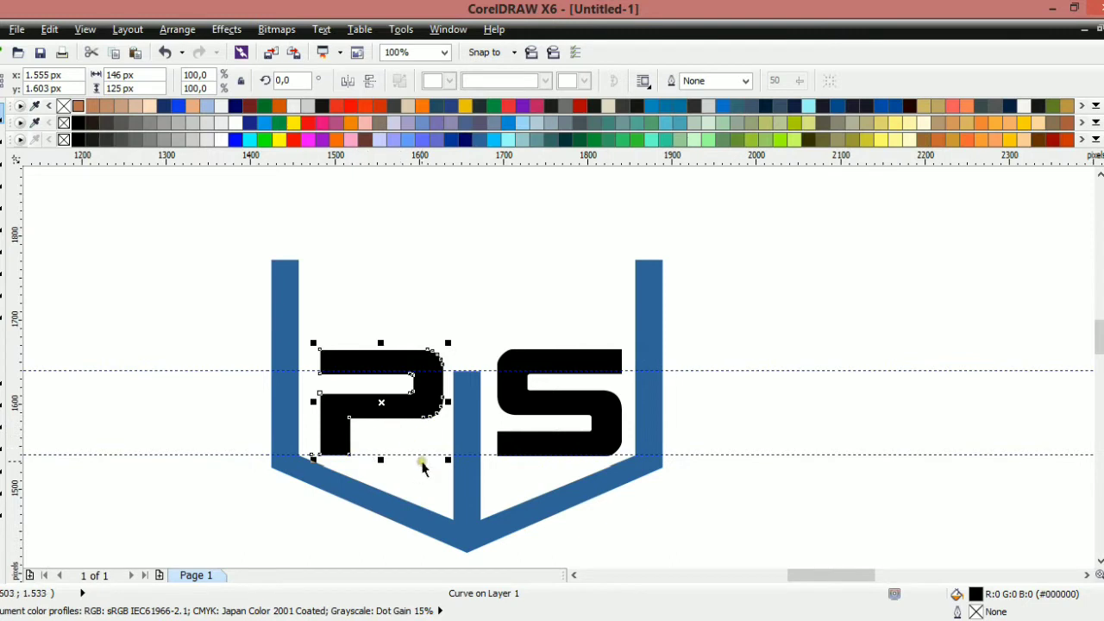
click(340, 440)
drag(457, 413, 451, 447)
scroll(436, 442, up, 1)
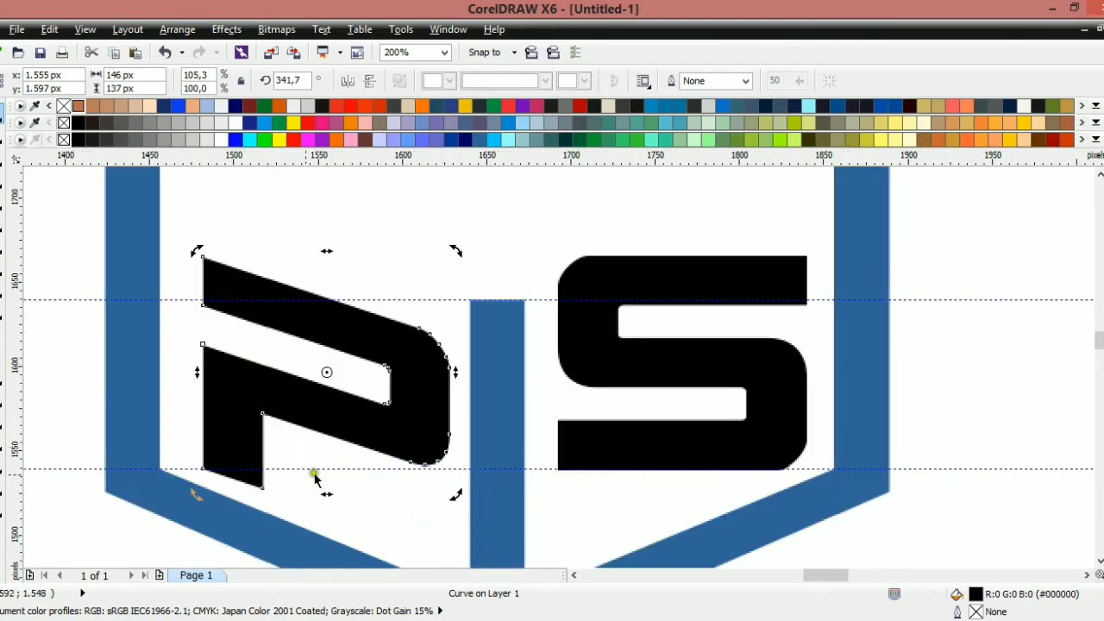
scroll(304, 352, down, 1)
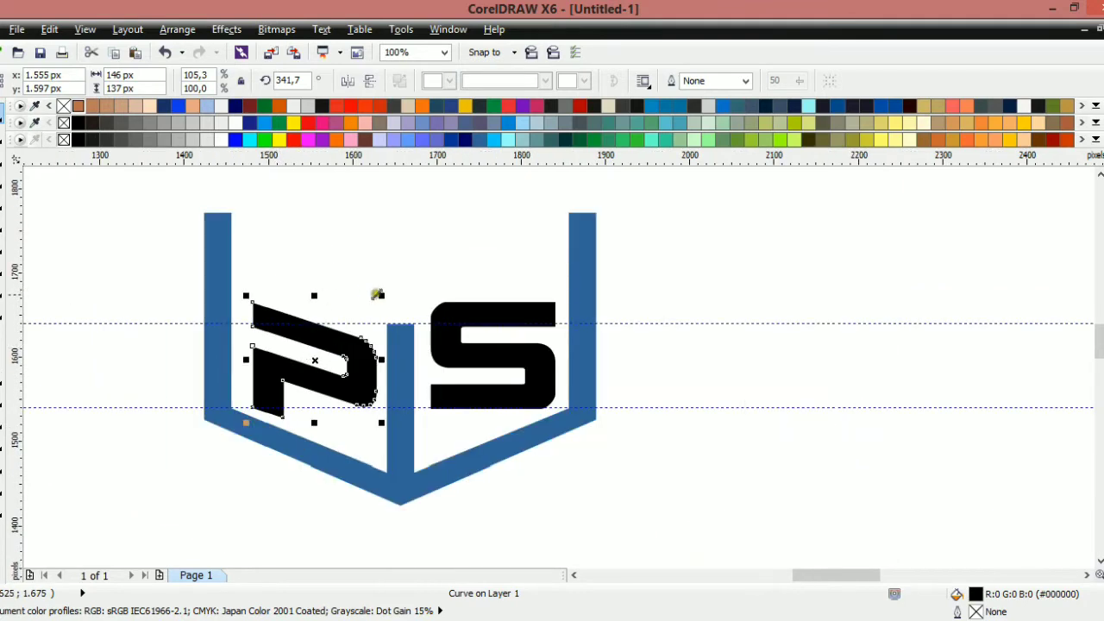
Enlarge the P to about 165 px wide, then steepen its skew to about 339.2° while raising it off the lower arm
drag(374, 291, 387, 271)
scroll(373, 385, up, 1)
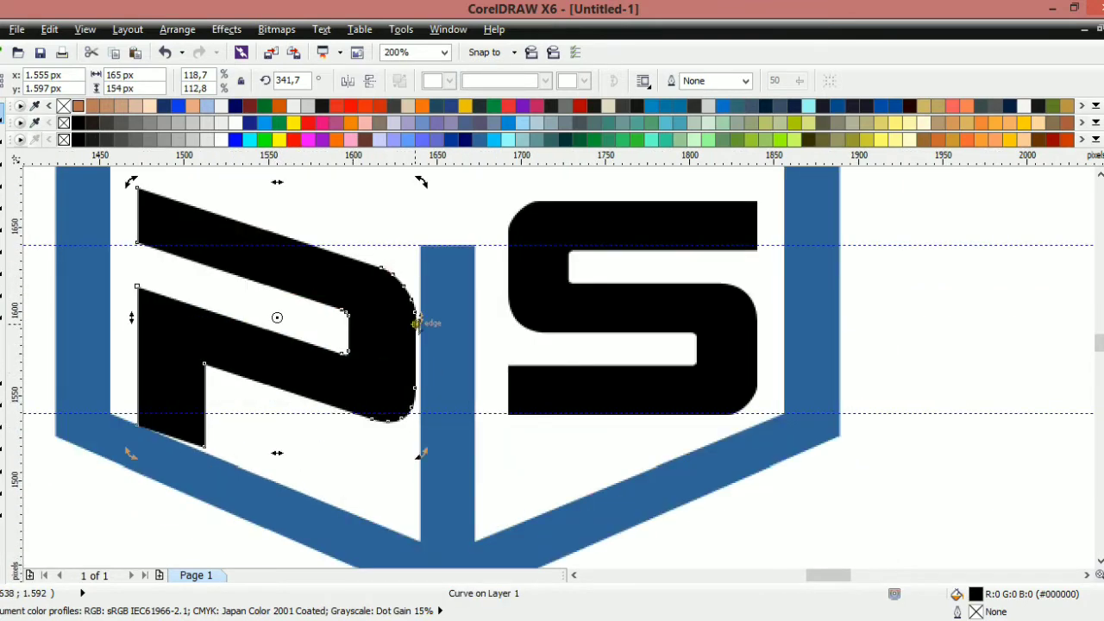
drag(416, 323, 426, 335)
drag(317, 384, 316, 359)
Narrow the P from its inner edge to leave a gap beside the central spine
scroll(315, 360, down, 1)
scroll(317, 321, up, 1)
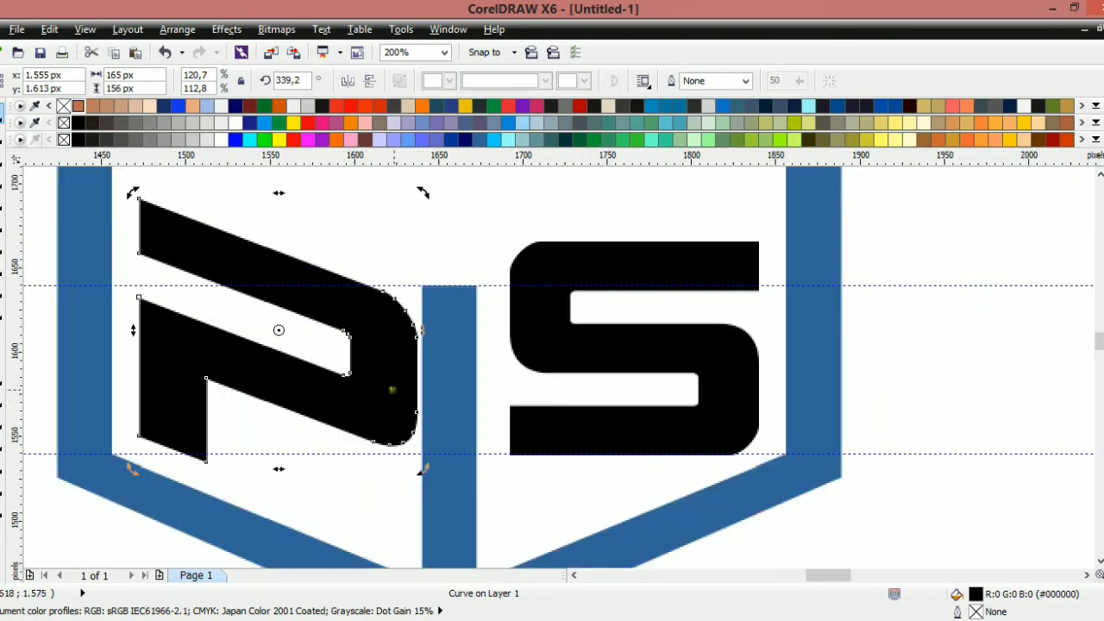
mouse_move(417, 336)
mouse_down()
mouse_move(419, 345)
mouse_move(389, 341)
mouse_move(420, 345)
mouse_move(398, 334)
mouse_move(409, 317)
mouse_up()
click(359, 414)
Skew the S vertically to about 22.6° so it slopes down toward the spine, parallel to the lower right arm
click(538, 362)
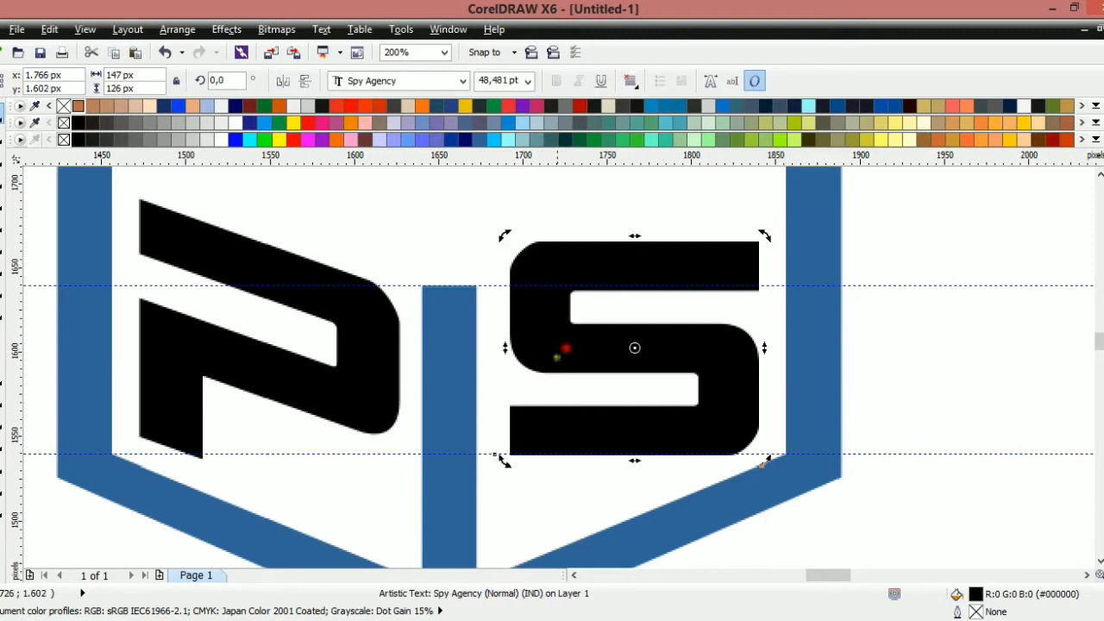
drag(506, 348, 518, 451)
mouse_move(562, 394)
mouse_down()
mouse_move(555, 374)
mouse_move(561, 398)
mouse_up()
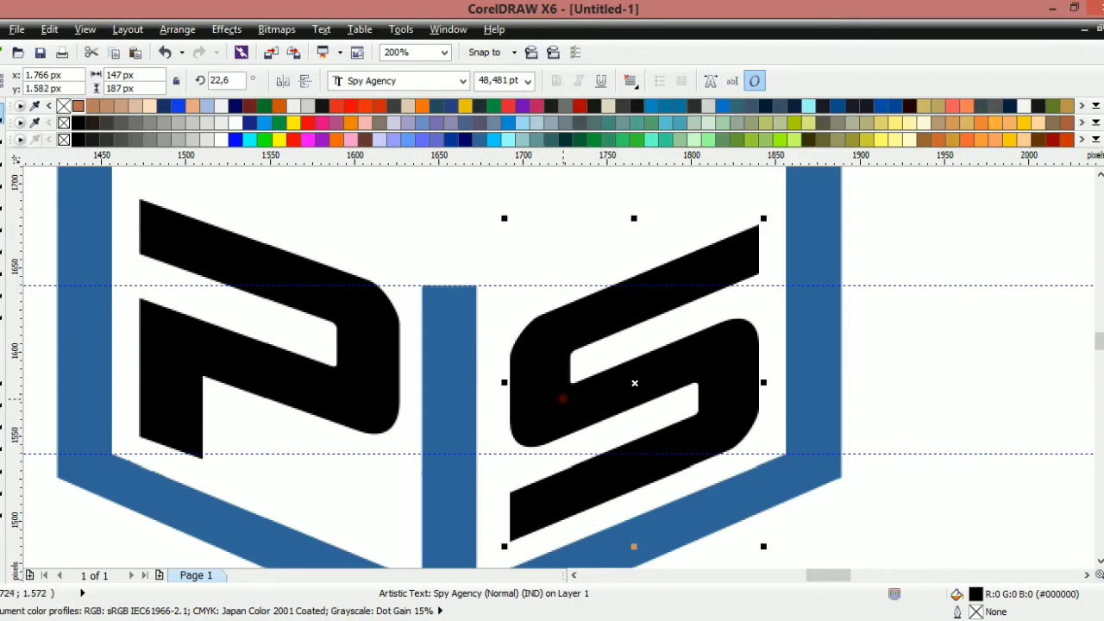
click(881, 335)
scroll(644, 343, down, 2)
scroll(610, 318, up, 2)
scroll(588, 322, down, 1)
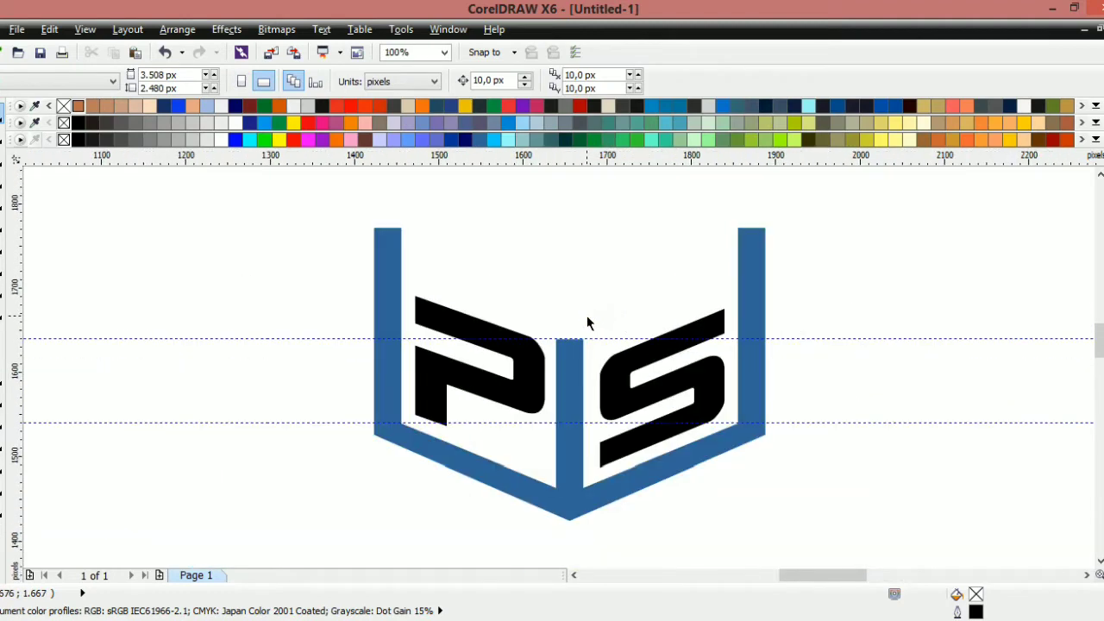
scroll(588, 323, up, 1)
scroll(587, 311, down, 1)
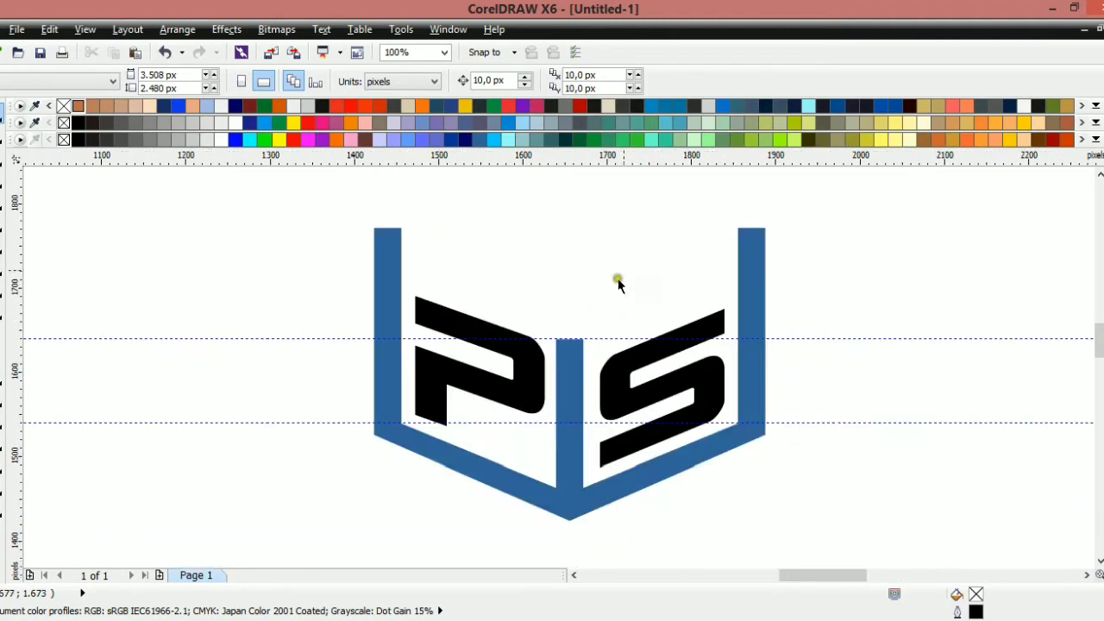
Add a guideline at the P's top corner and lower both side walls' tops to it, making the emblem about 266 px tall
double_click(742, 263)
drag(704, 198, 800, 278)
drag(345, 209, 452, 276)
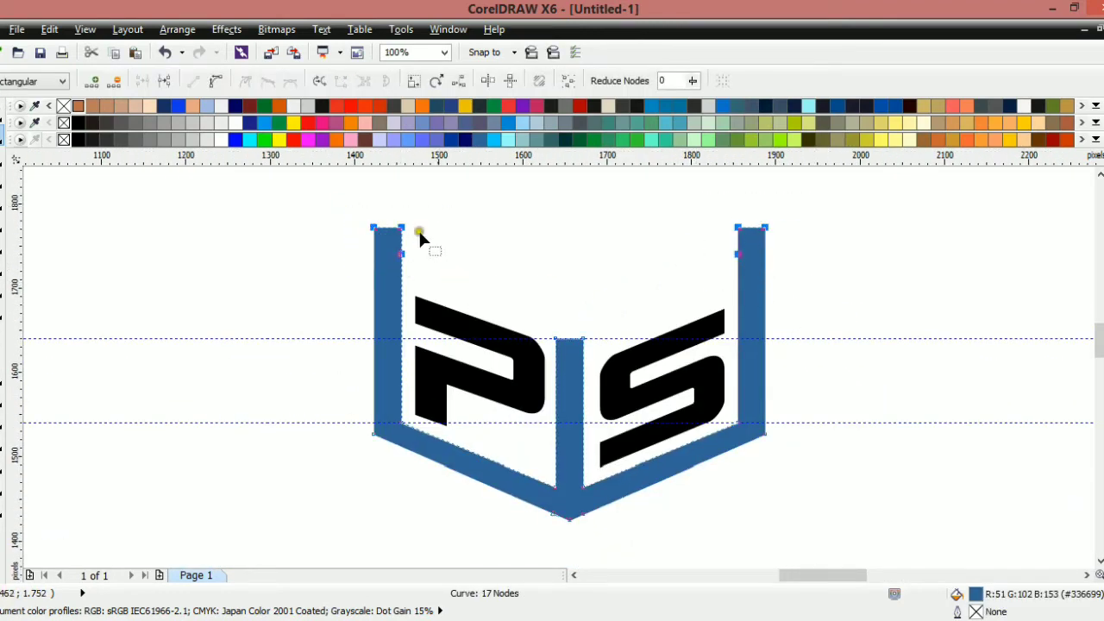
drag(422, 157, 430, 312)
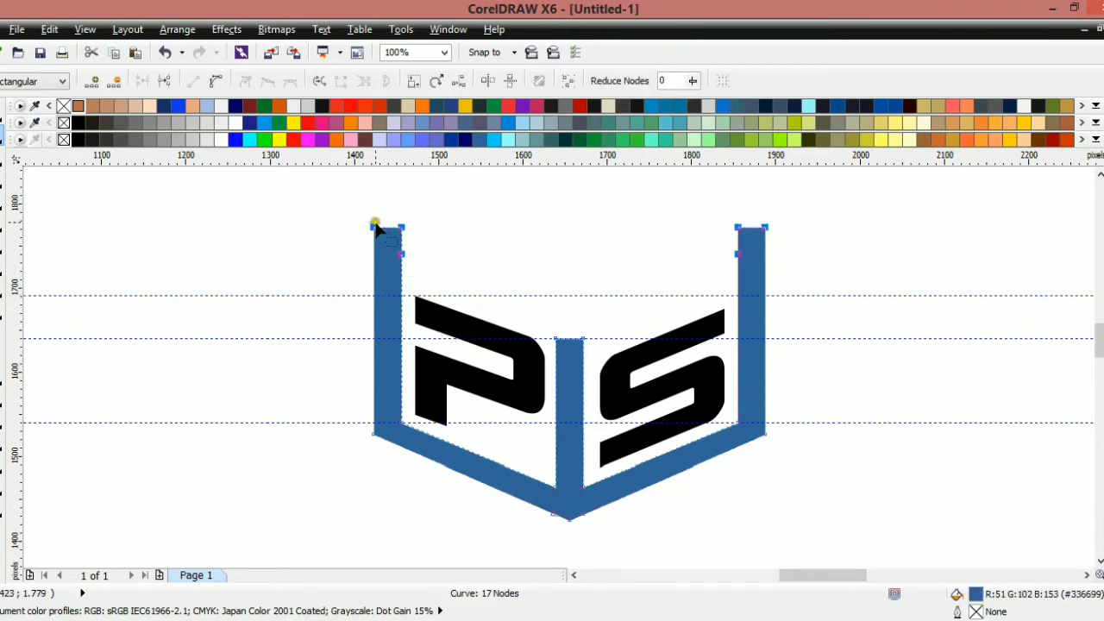
drag(376, 226, 377, 296)
key(space)
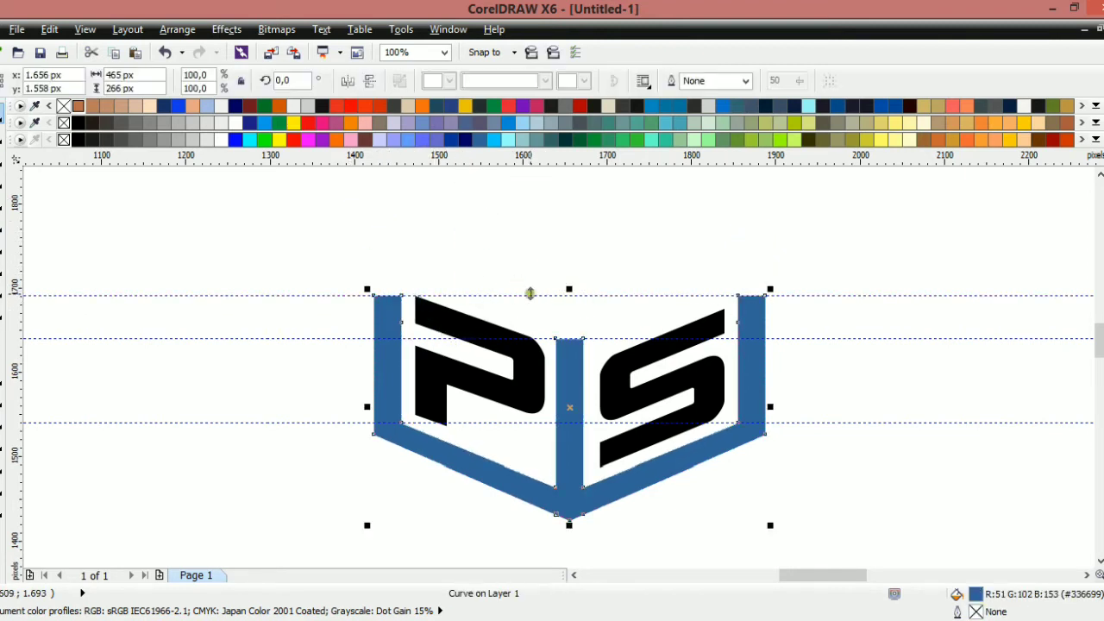
scroll(531, 294, down, 1)
scroll(636, 303, up, 1)
Stretch the S upward to the top guideline, making it about 203 px tall
scroll(593, 308, up, 2)
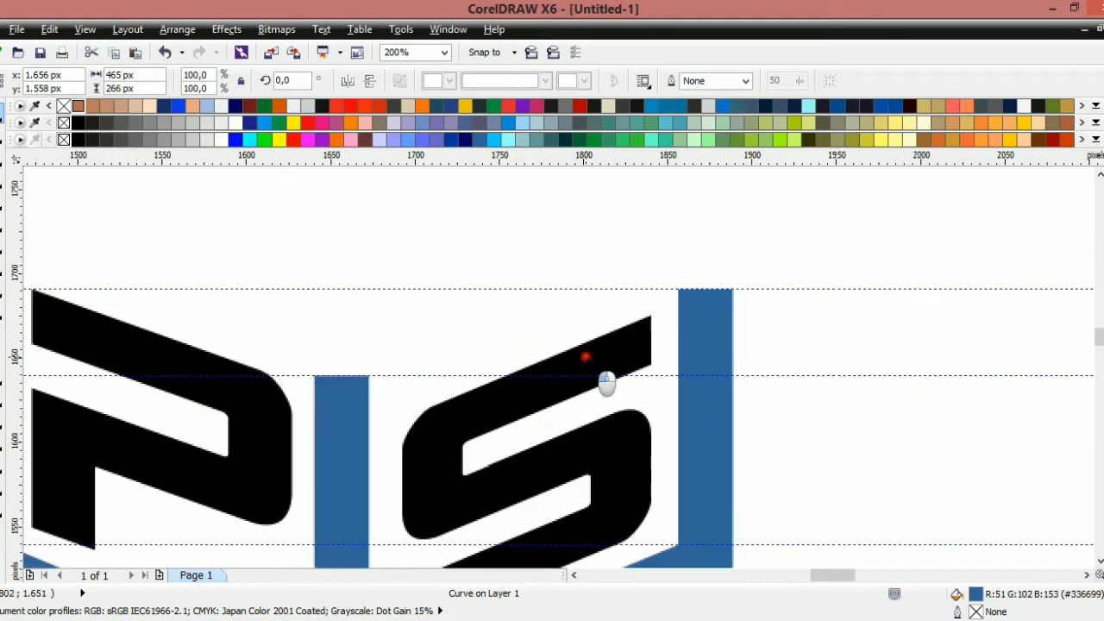
click(587, 363)
drag(522, 308, 527, 283)
click(473, 343)
scroll(473, 342, down, 2)
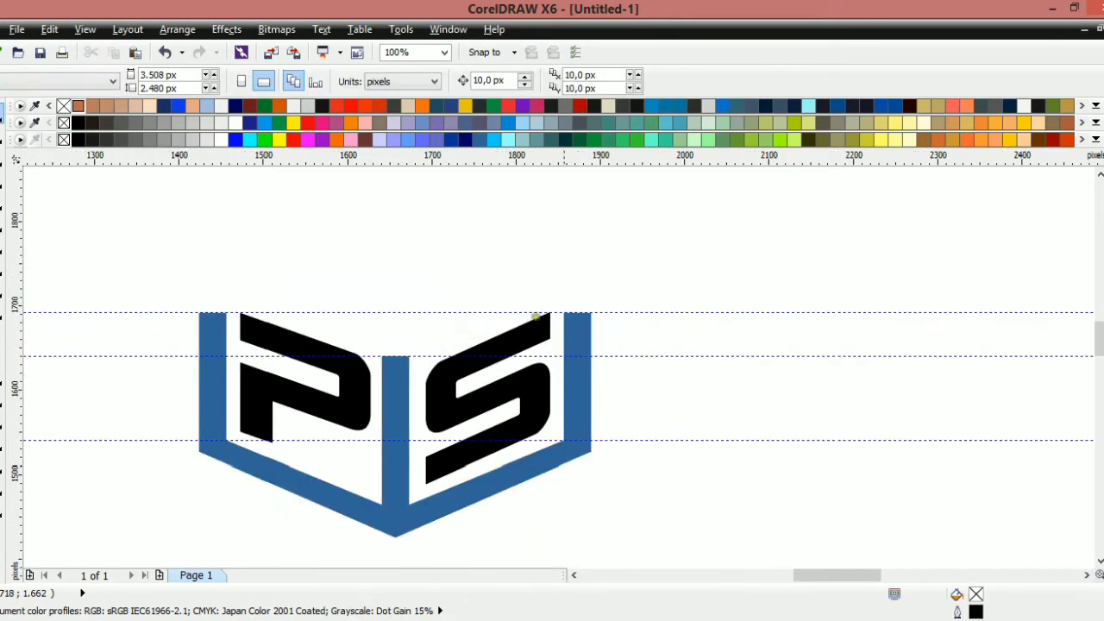
scroll(522, 371, down, 2)
scroll(369, 440, up, 2)
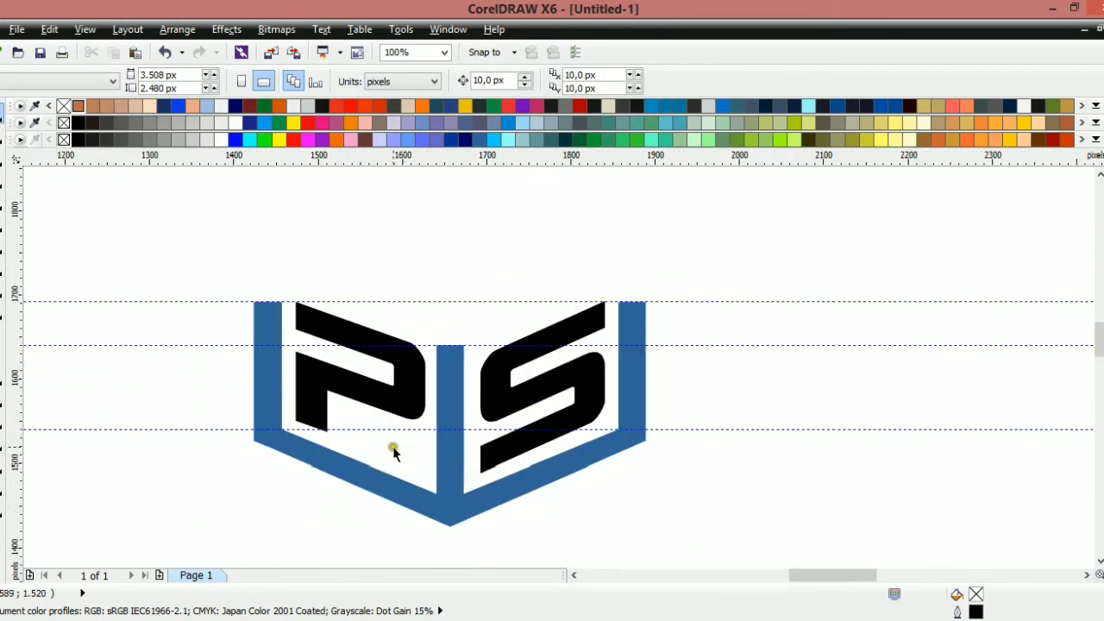
Delete the three horizontal guidelines crossing the emblem
click(216, 428)
key(Delete)
click(180, 344)
key(Delete)
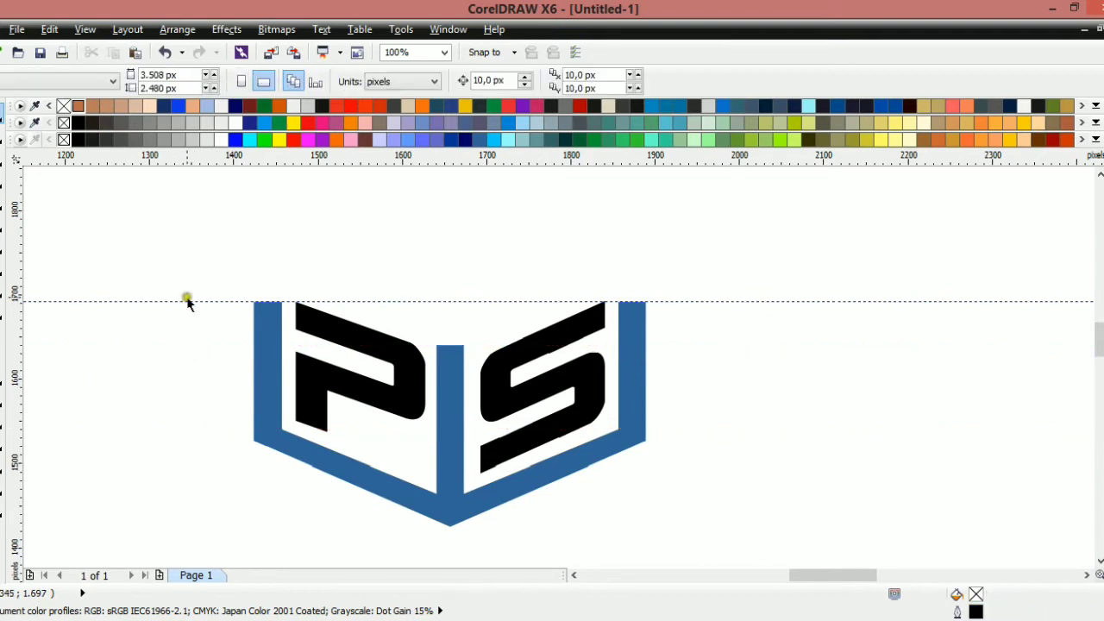
click(188, 302)
key(Delete)
scroll(354, 337, down, 1)
scroll(339, 396, down, 2)
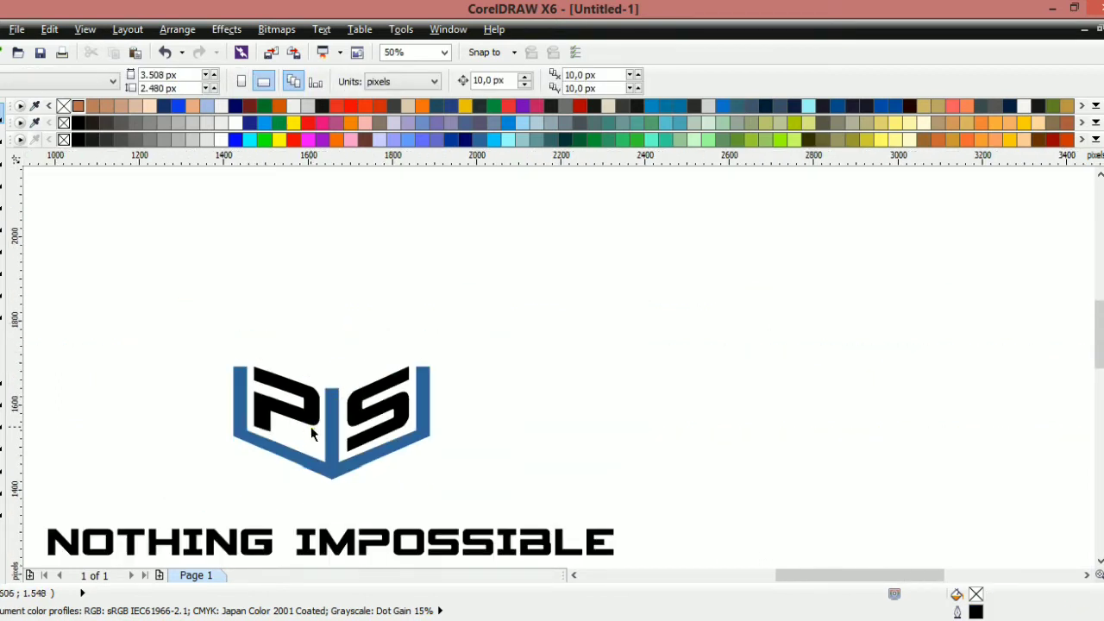
Raise the outer top corners of both side walls so their top edges slope down toward the centre
scroll(311, 427, up, 2)
scroll(197, 349, up, 1)
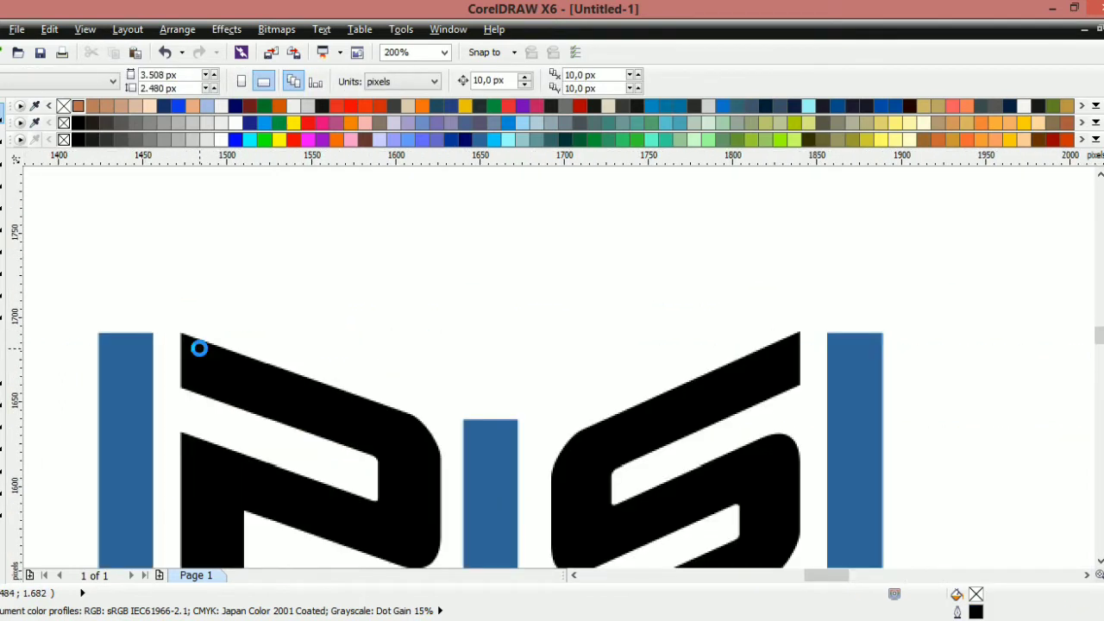
double_click(138, 377)
drag(965, 341, 99, 278)
scroll(95, 326, up, 1)
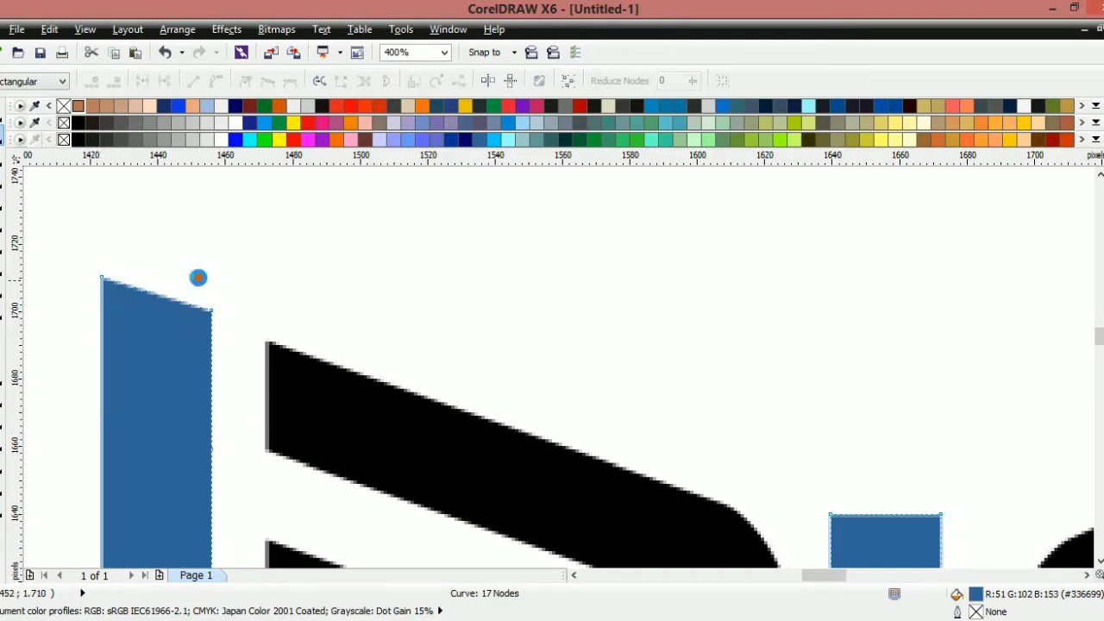
scroll(248, 270, down, 2)
scroll(585, 255, up, 2)
drag(611, 316, 609, 274)
Pull the midpoint of the central spine's top edge down to form a V-shaped notch
scroll(638, 302, down, 2)
scroll(316, 396, up, 2)
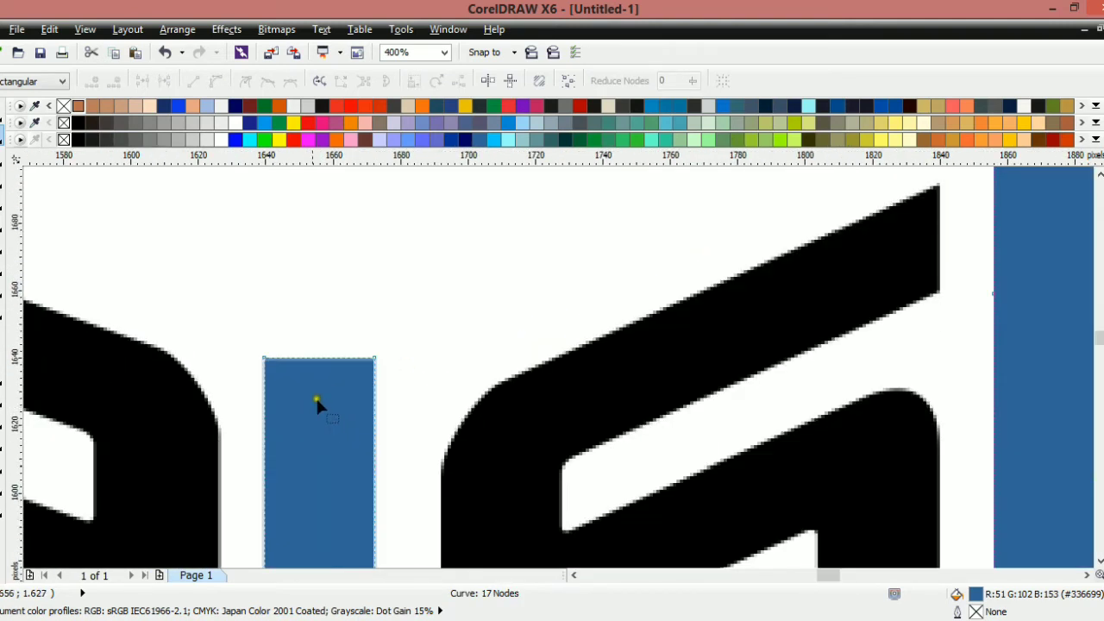
drag(316, 357, 321, 400)
key(space)
click(420, 372)
scroll(455, 390, down, 1)
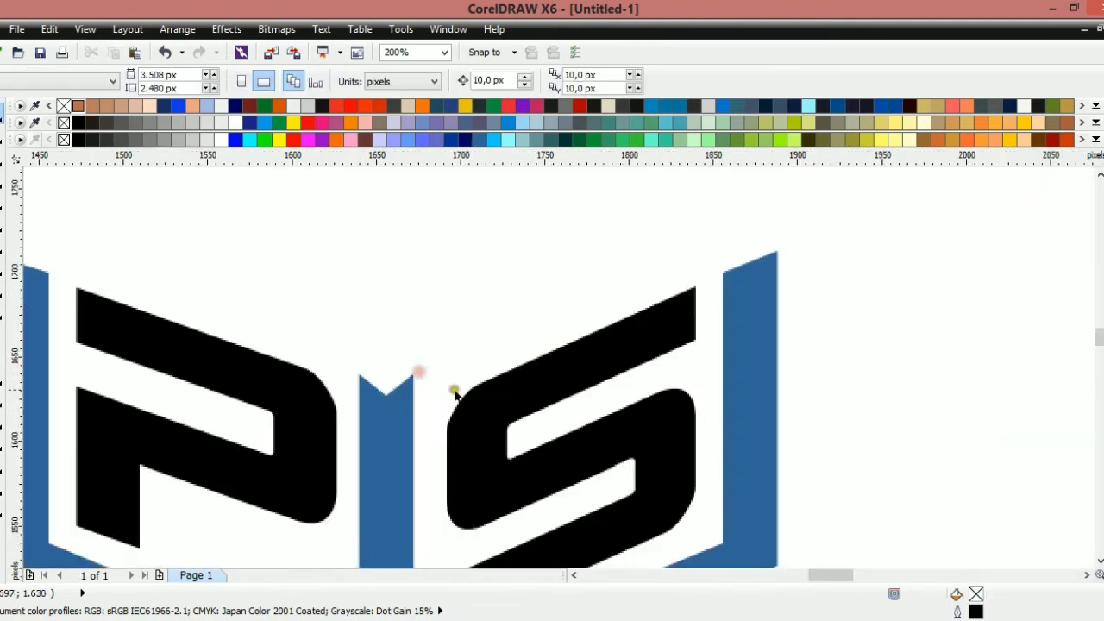
Fine-tune the vertical skew of the S inside the right half of the book, reducing its height to about 200 px
scroll(518, 379, up, 1)
click(517, 379)
scroll(551, 357, down, 1)
scroll(579, 321, up, 1)
scroll(578, 320, up, 1)
scroll(567, 370, down, 2)
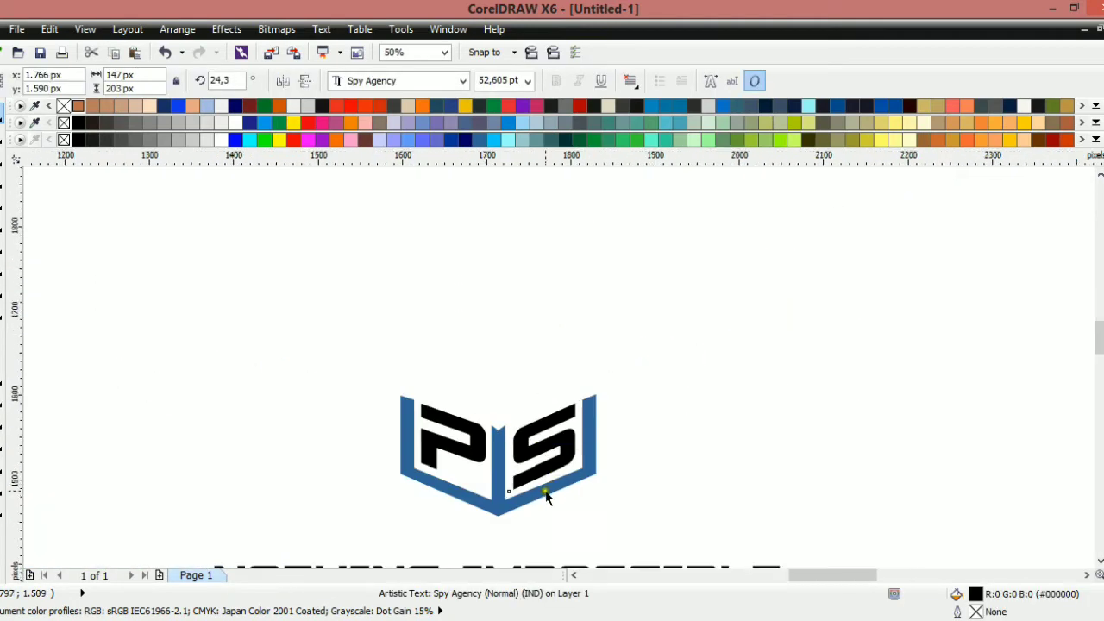
scroll(547, 493, up, 2)
drag(670, 319, 671, 323)
scroll(560, 319, down, 1)
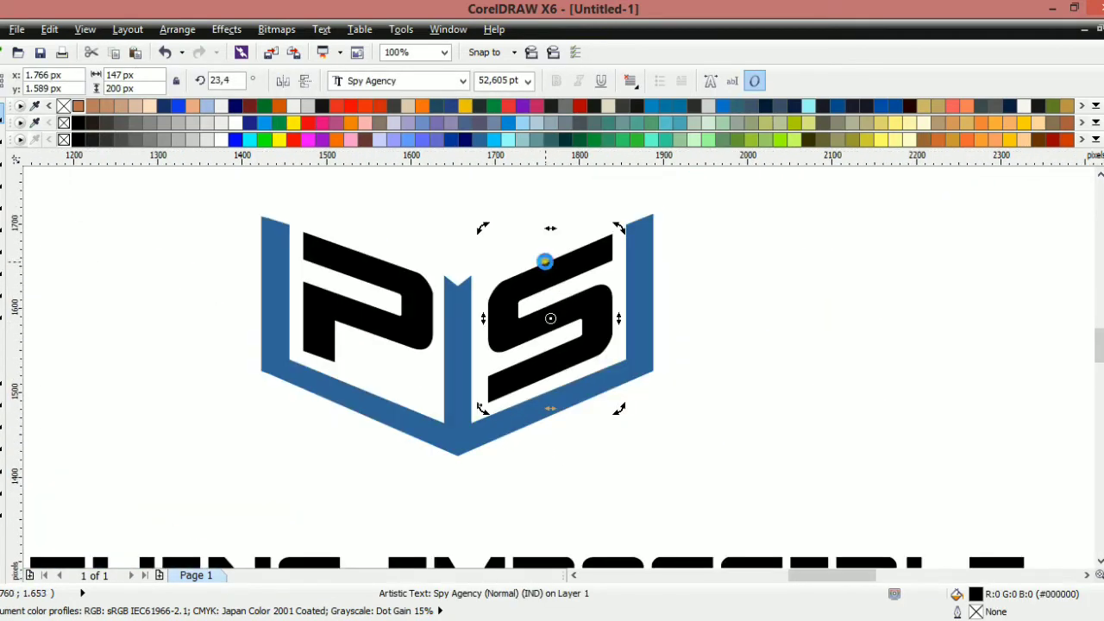
scroll(545, 261, up, 1)
drag(555, 200, 558, 189)
click(812, 338)
scroll(291, 436, down, 2)
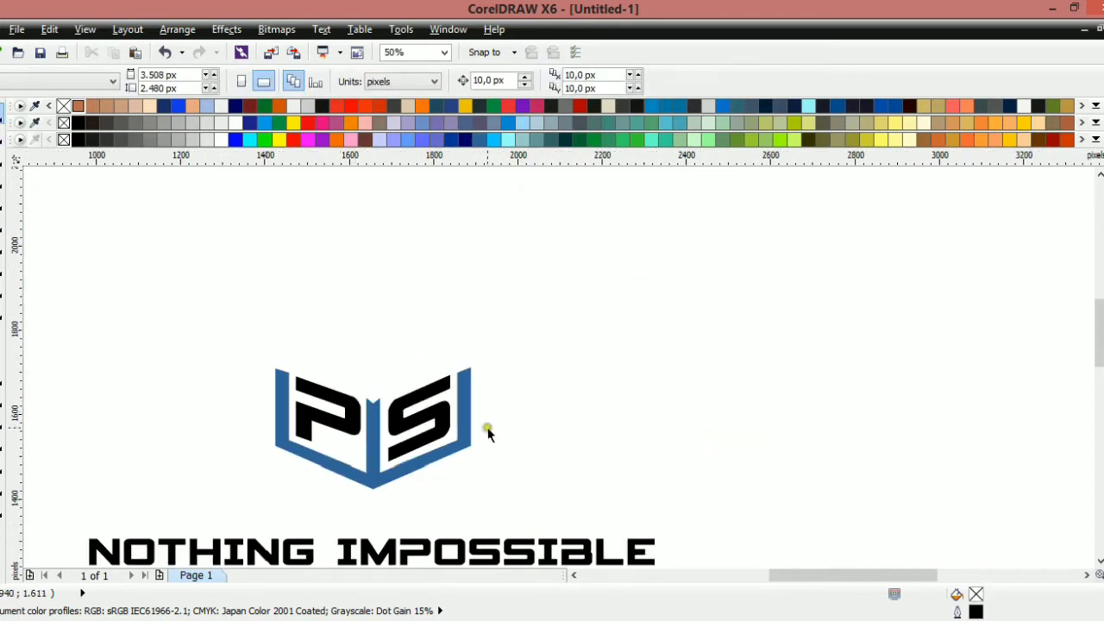
Draw a rectangle about 32 by 89 px and rotate it 75° above the left side wall
scroll(375, 395, up, 1)
click(3, 246)
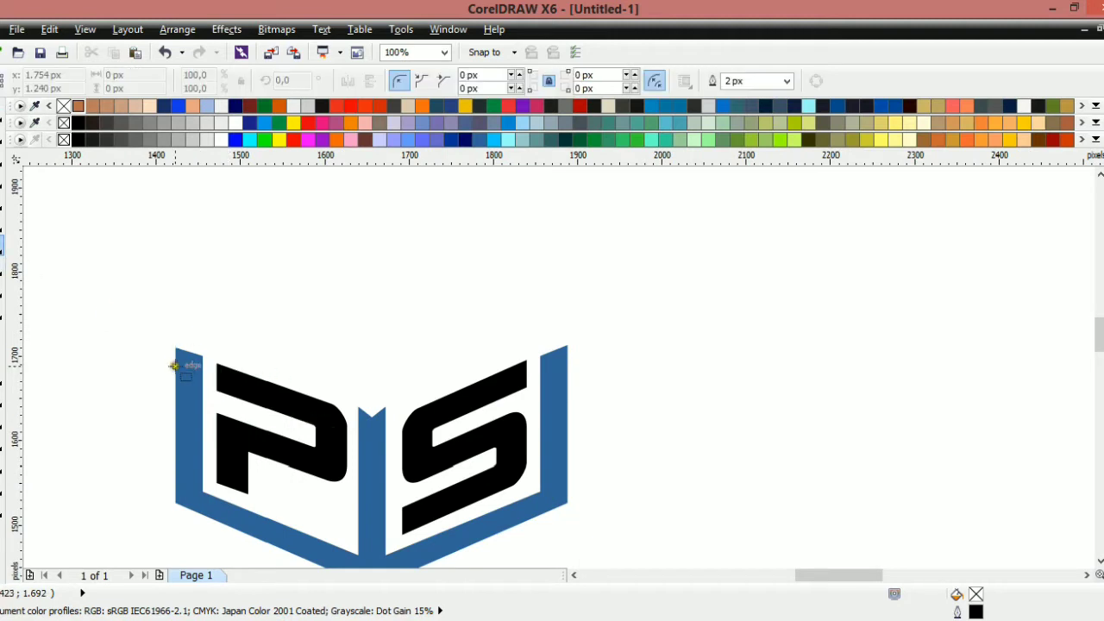
drag(175, 365, 202, 441)
drag(191, 404, 236, 330)
key(space)
click(237, 330)
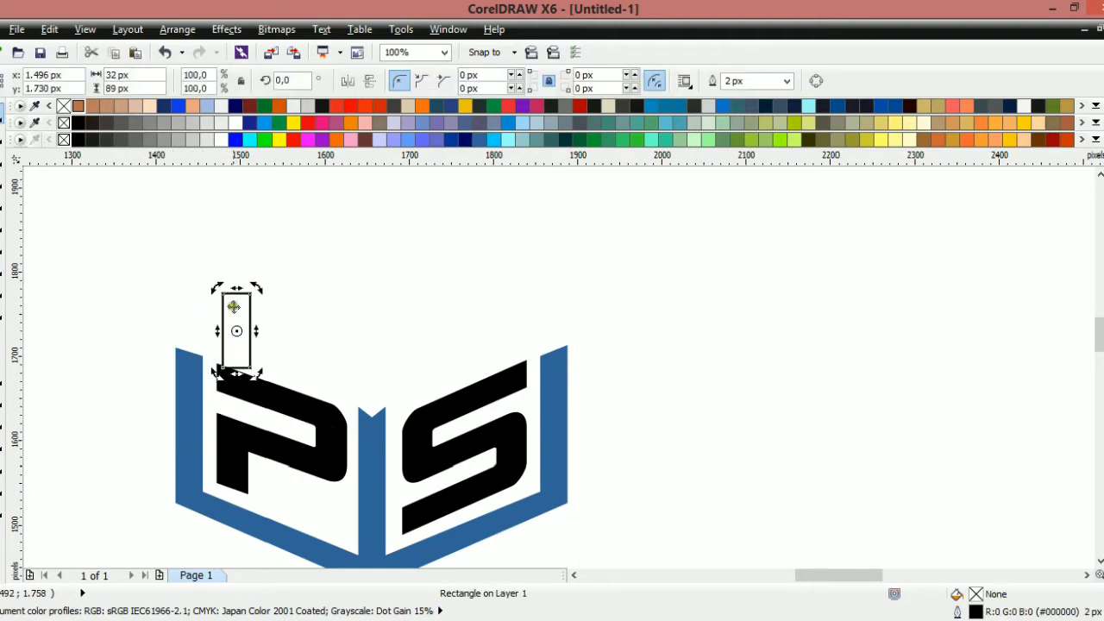
drag(214, 287, 180, 345)
scroll(221, 332, up, 1)
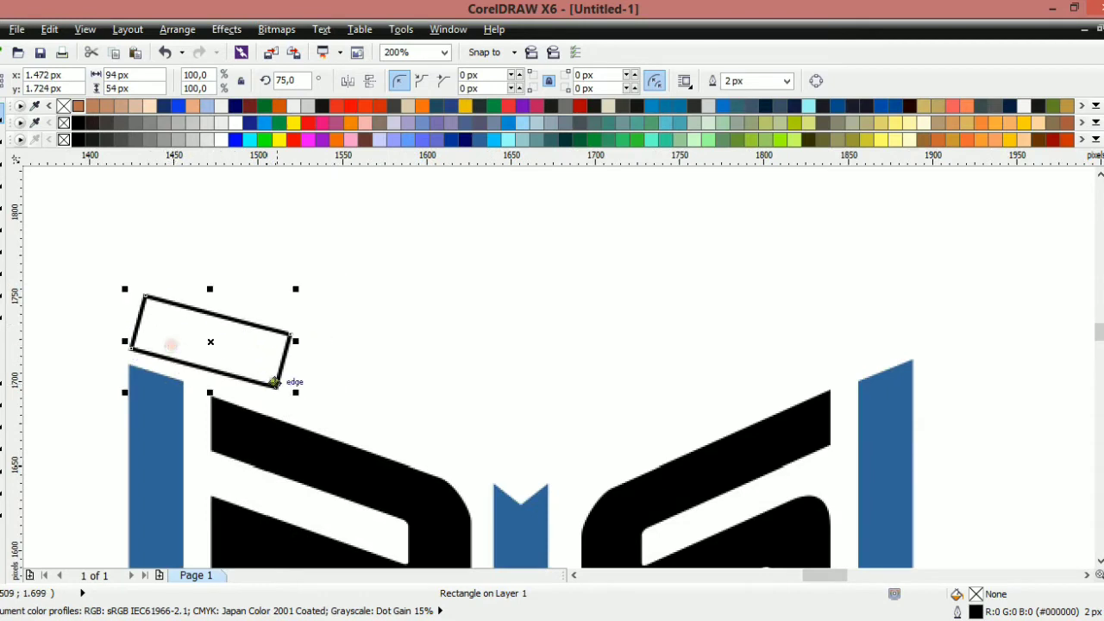
Skew the rectangle parallel to the P's top edge, then convert it to curves and extend its inner end to the spine
click(250, 352)
drag(296, 340, 293, 362)
key(ctrl+q)
double_click(244, 365)
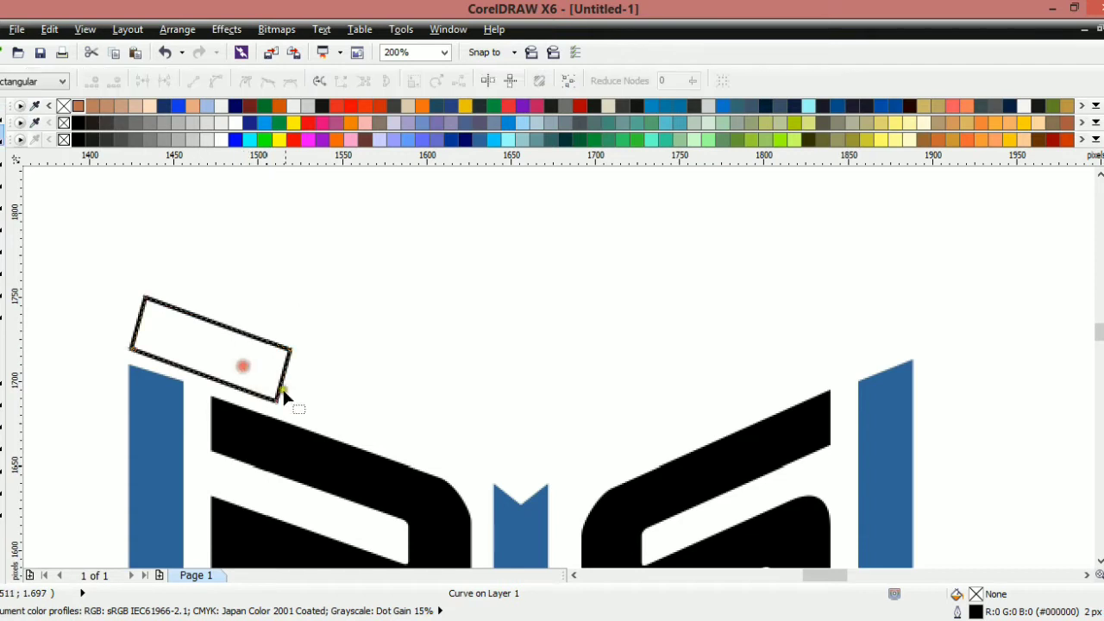
drag(257, 313, 513, 483)
key(space)
Create a horizontally mirrored copy of the slanted strip above the S
drag(126, 388, 682, 361)
right_click(681, 362)
scroll(388, 441, down, 1)
scroll(487, 449, up, 1)
scroll(863, 341, up, 2)
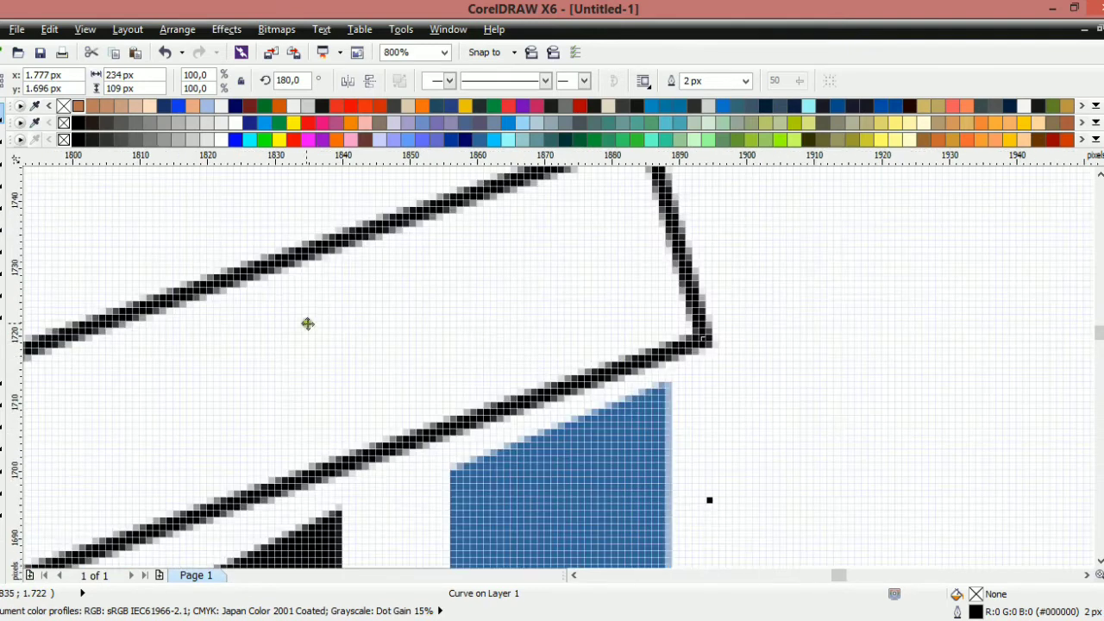
Add a vertical guideline at the right wall's outer edge and shift the mirrored strip so its outer corner meets it
scroll(307, 323, down, 3)
drag(14, 345, 352, 339)
scroll(341, 320, up, 2)
click(340, 320)
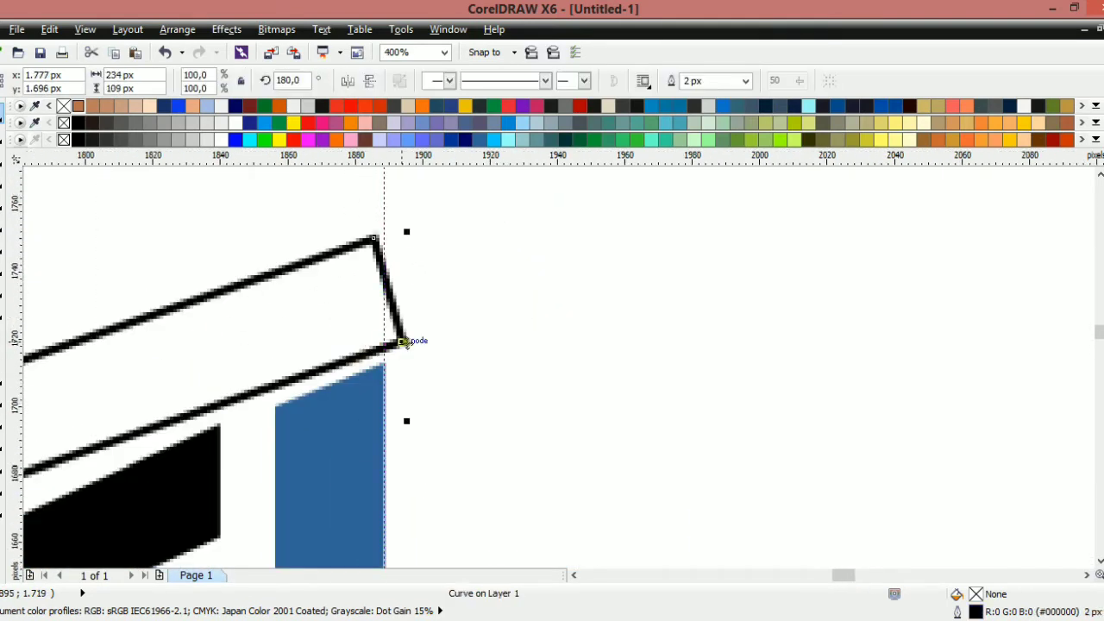
scroll(360, 353, down, 2)
scroll(67, 446, down, 3)
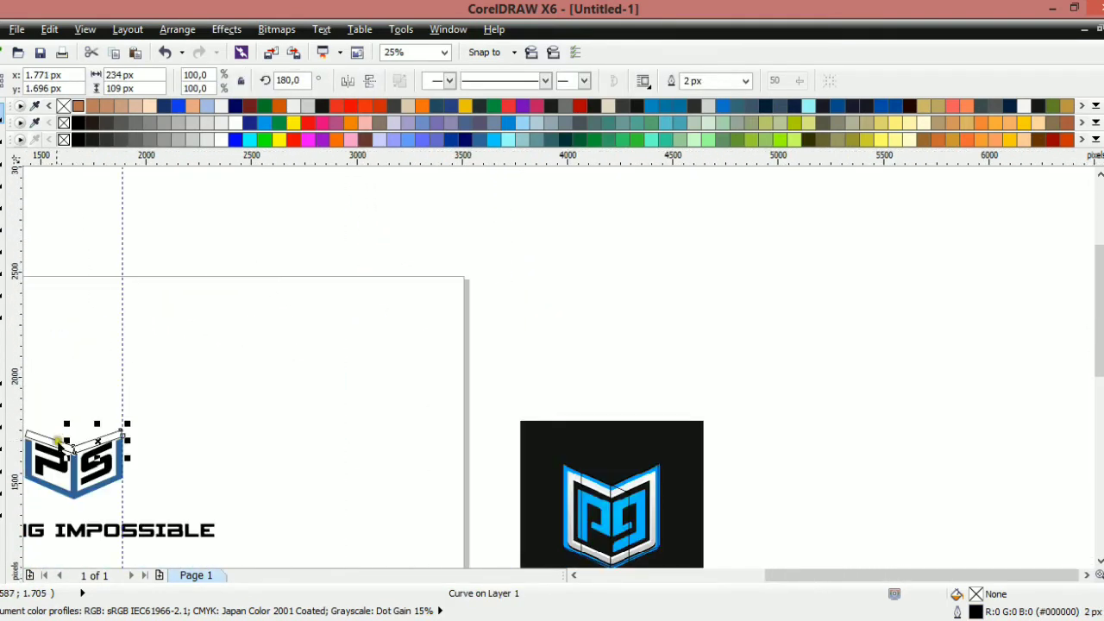
scroll(49, 445, up, 2)
key(F4)
scroll(173, 257, up, 3)
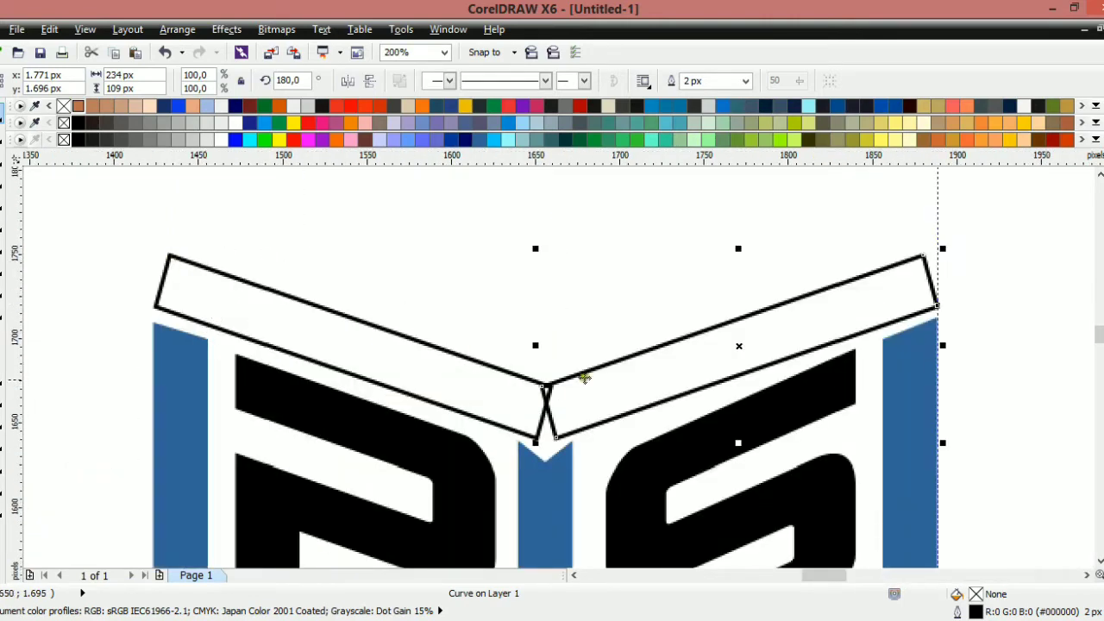
Pull the right strip's upper inner corner past the spine along the strip's slope, so it overlaps the left strip
scroll(585, 377, up, 1)
key(F10)
scroll(538, 414, down, 1)
drag(518, 405, 441, 429)
Try to extend the left strip's inner corner past the spine and weld both strips into one shape
drag(525, 394, 572, 434)
key(space)
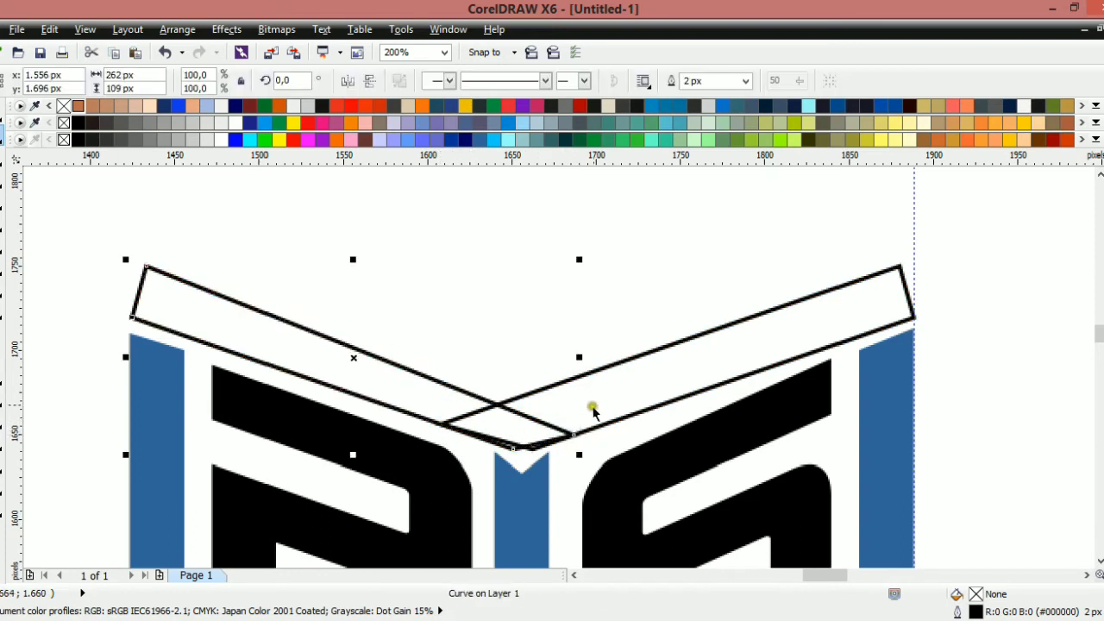
shift+click(592, 373)
click(497, 79)
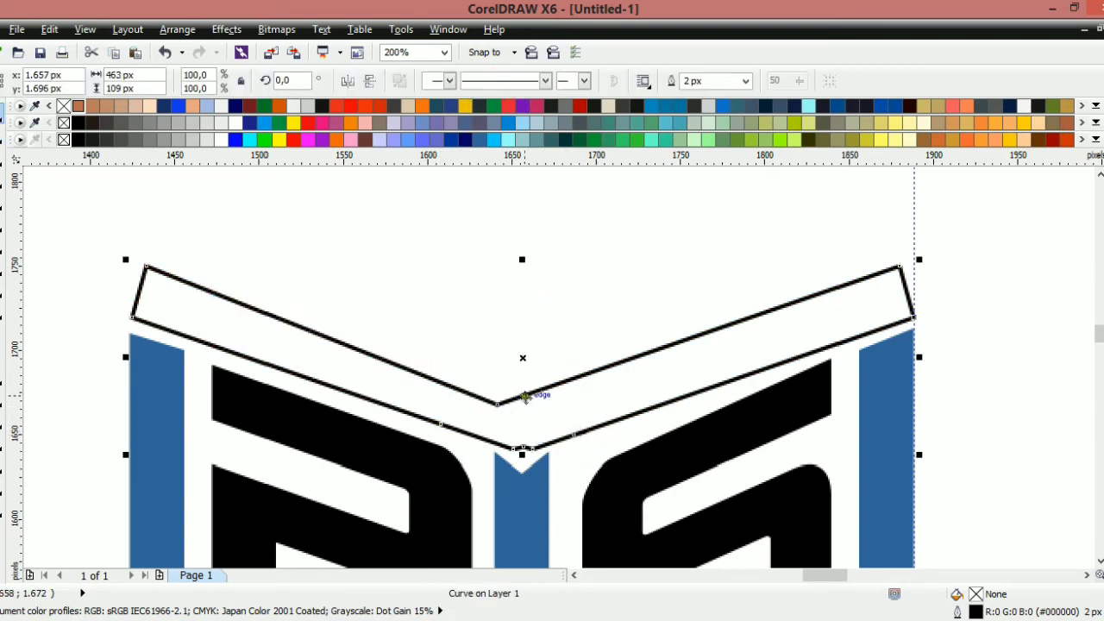
key(ctrl+z)
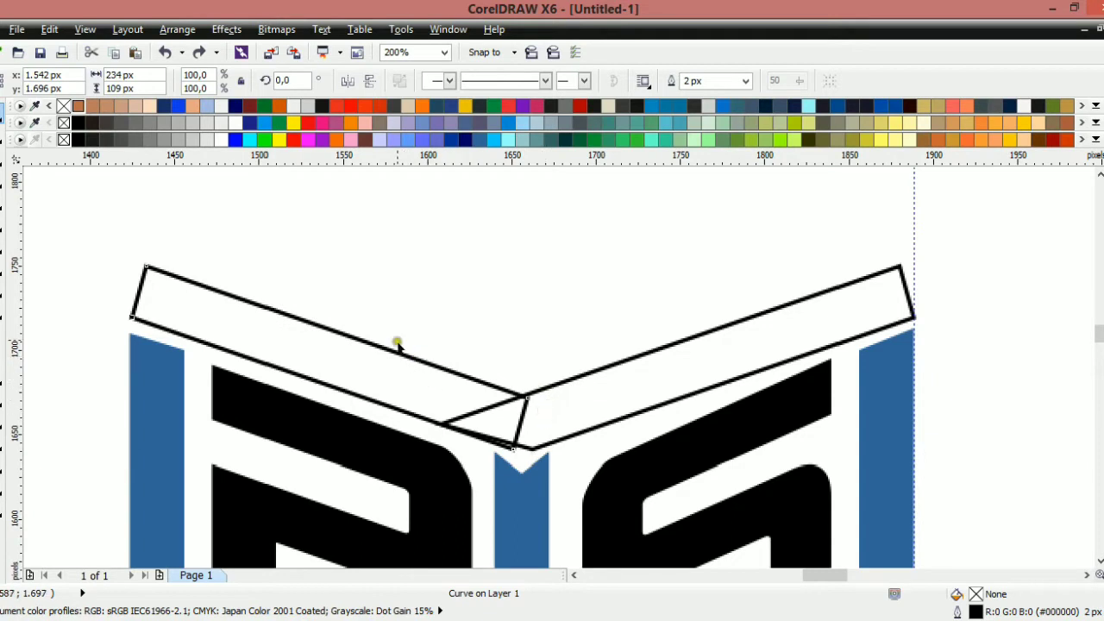
Replace the left strip with a mirrored copy of the right strip, aligned above the left side wall
key(Delete)
click(577, 421)
drag(921, 357, 394, 378)
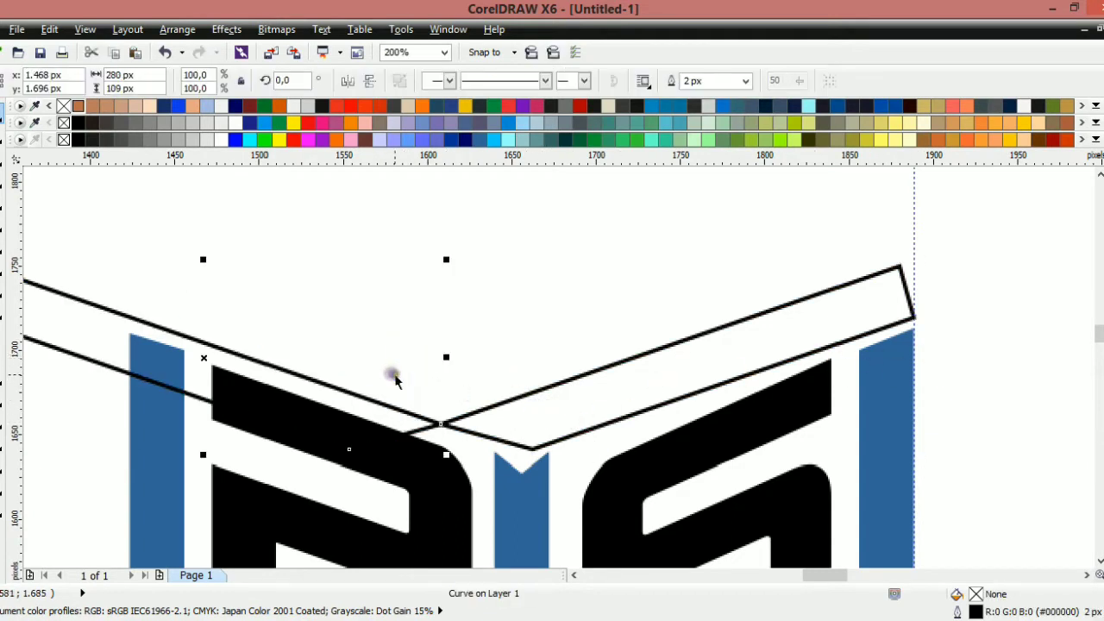
scroll(369, 408, down, 2)
drag(163, 359, 248, 358)
scroll(369, 364, up, 2)
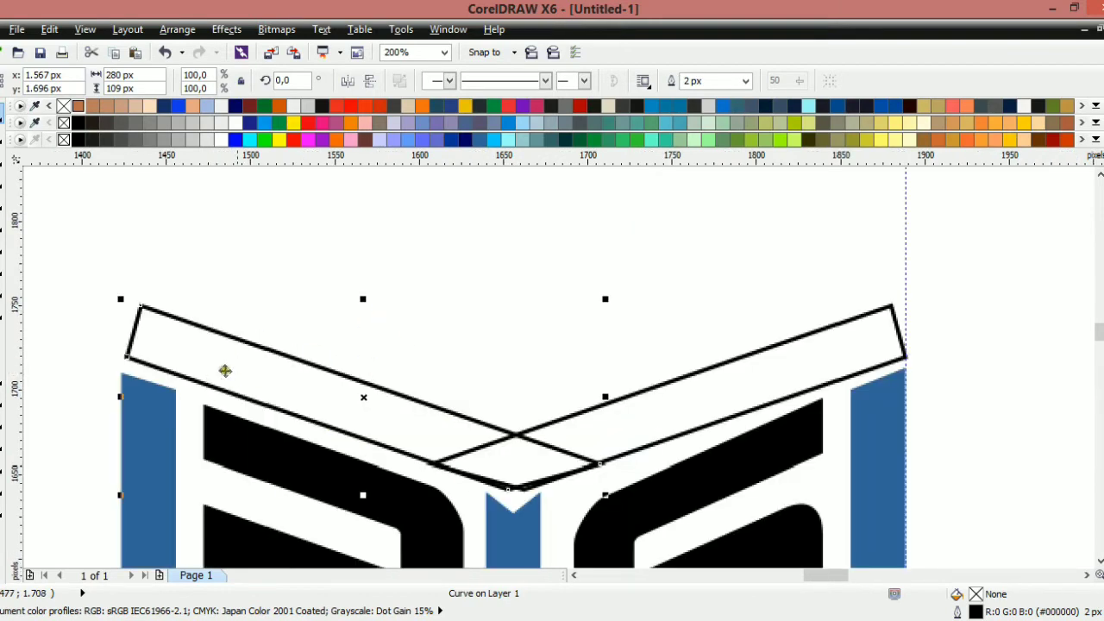
Select the emblem, strips and text together and enlarge them proportionally to about 4132 px wide
scroll(486, 452, down, 8)
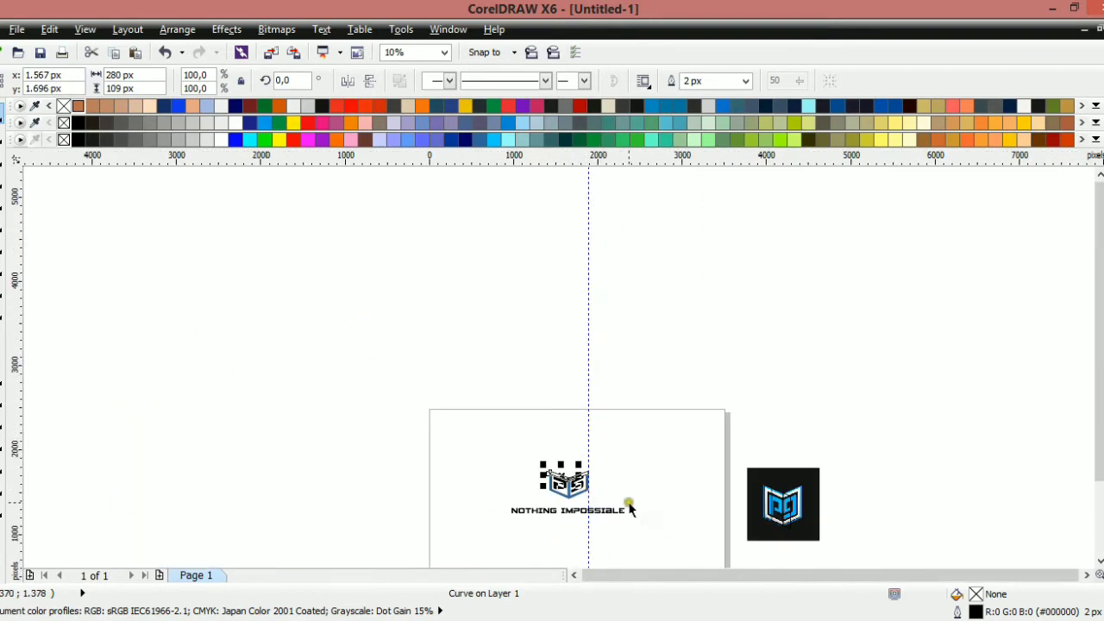
drag(629, 510, 385, 379)
scroll(638, 445, up, 3)
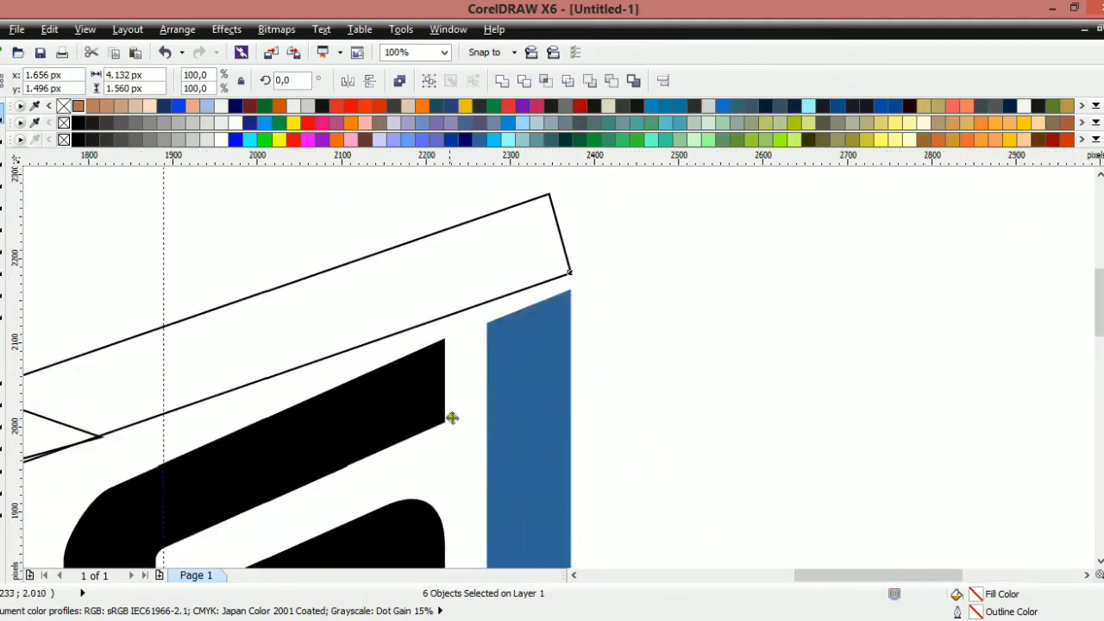
scroll(452, 419, down, 2)
scroll(301, 391, up, 1)
key(Escape)
scroll(371, 421, up, 1)
scroll(385, 412, up, 1)
scroll(254, 473, down, 3)
scroll(147, 453, up, 2)
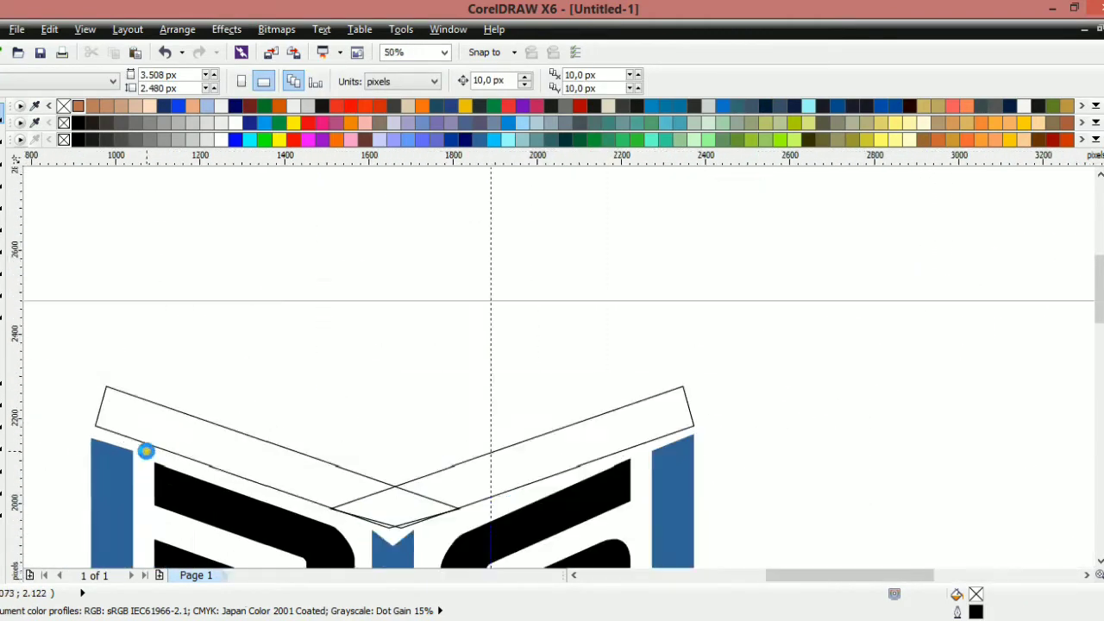
Delete the right strip above the S, keeping only the left one
drag(129, 429, 151, 406)
scroll(320, 419, down, 1)
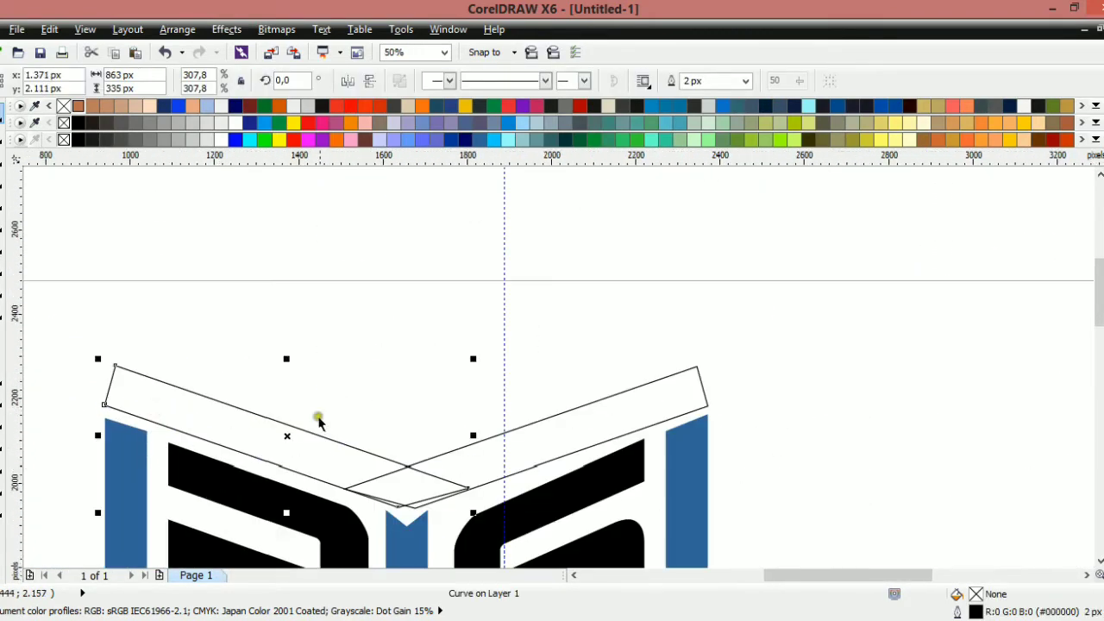
scroll(541, 446, up, 1)
scroll(442, 503, down, 1)
scroll(442, 503, up, 1)
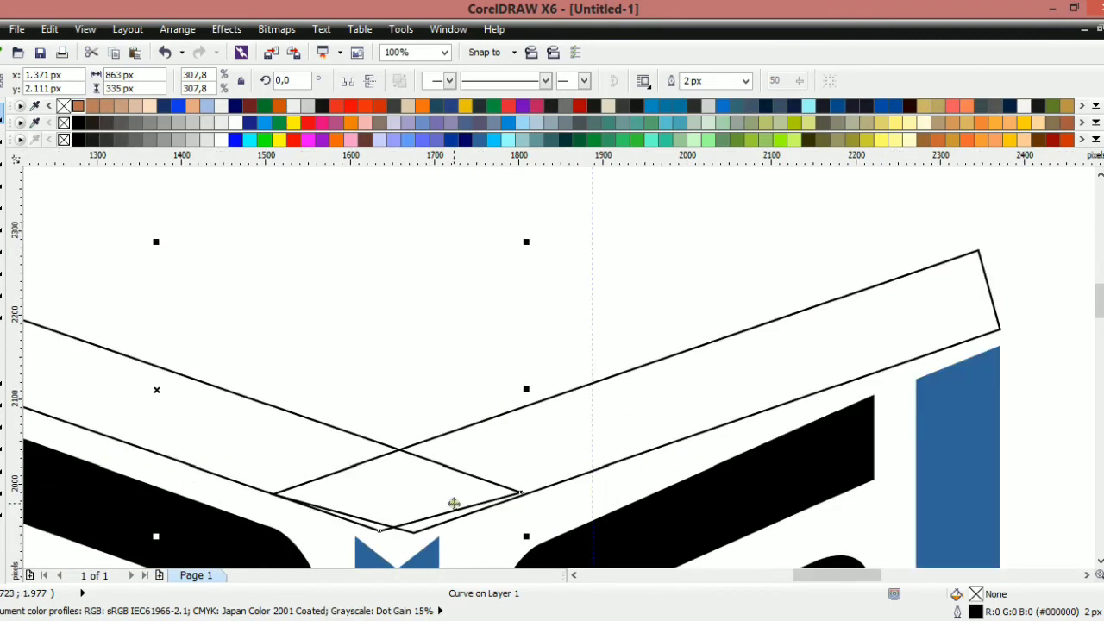
click(595, 448)
click(642, 370)
key(Delete)
Add a vertical guideline through the spine's notch and snap the left strip's lower inner corner onto it
double_click(403, 488)
scroll(409, 565, down, 2)
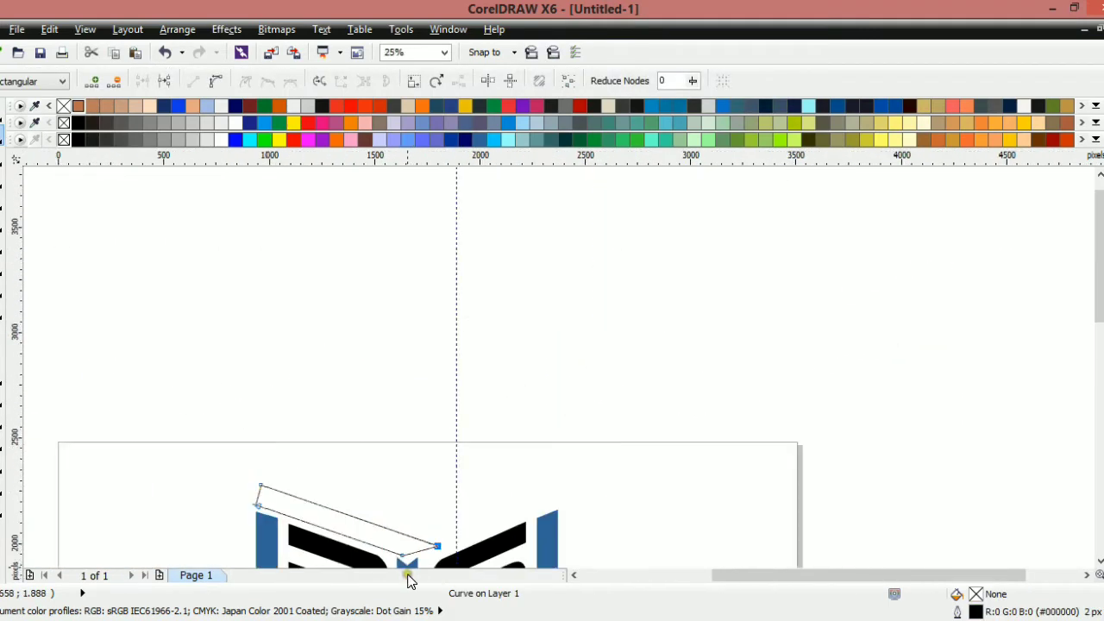
scroll(408, 565, up, 4)
scroll(384, 480, down, 2)
scroll(385, 487, up, 1)
drag(355, 417, 387, 425)
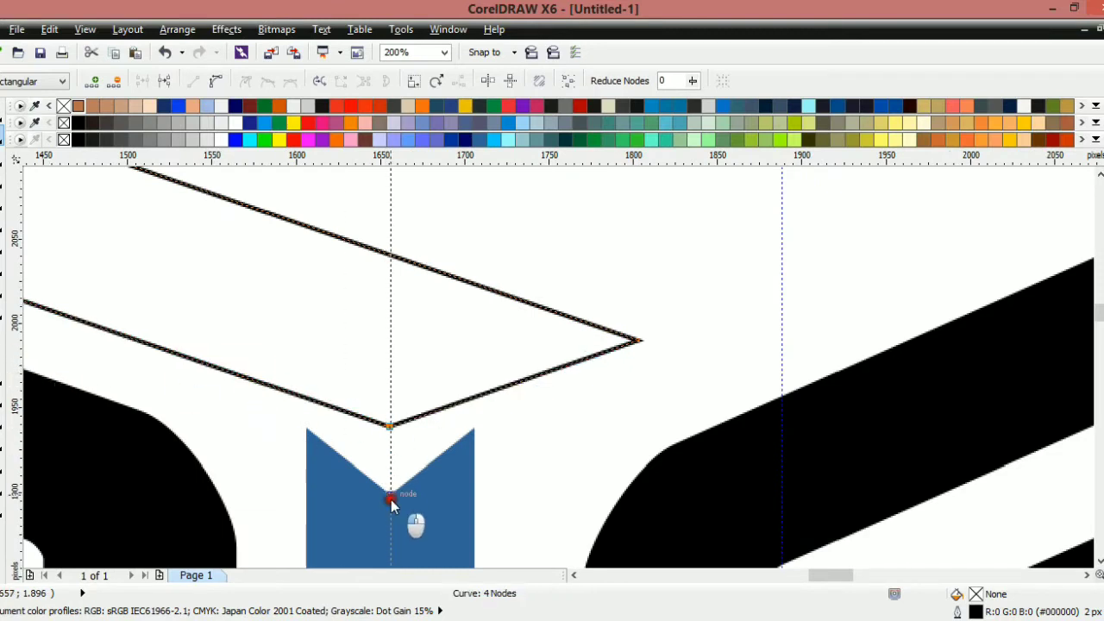
drag(391, 499, 391, 498)
click(402, 409)
drag(389, 426, 391, 426)
scroll(467, 393, down, 1)
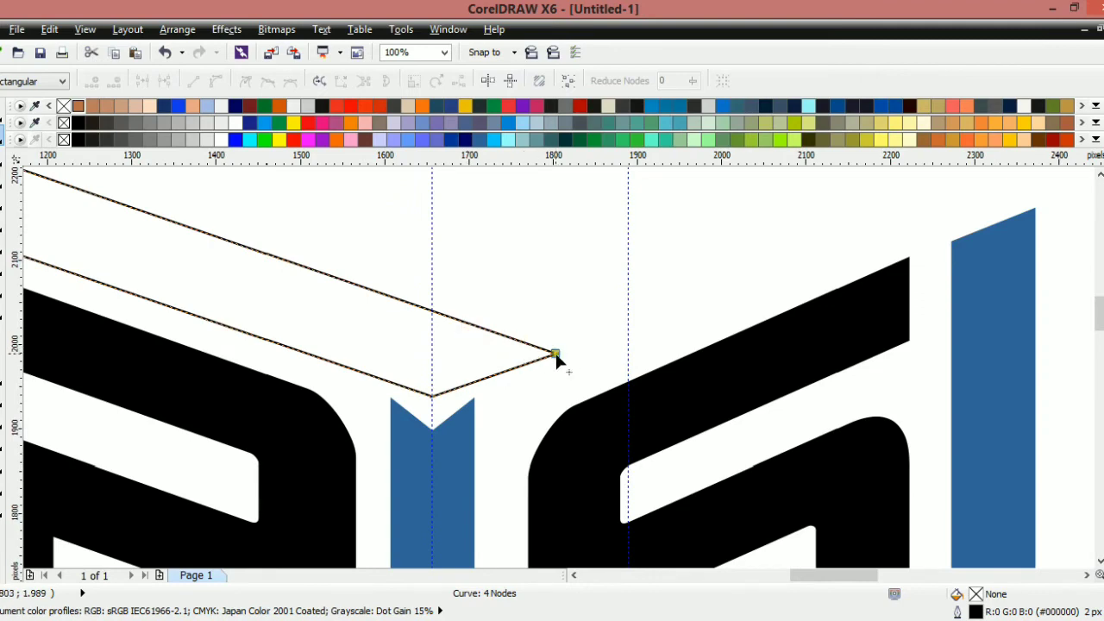
Pull the left strip's upper inner corner back to the centre guideline to give the strip a vertical inner end
drag(555, 354, 432, 311)
scroll(432, 315, down, 2)
key(space)
scroll(361, 294, up, 1)
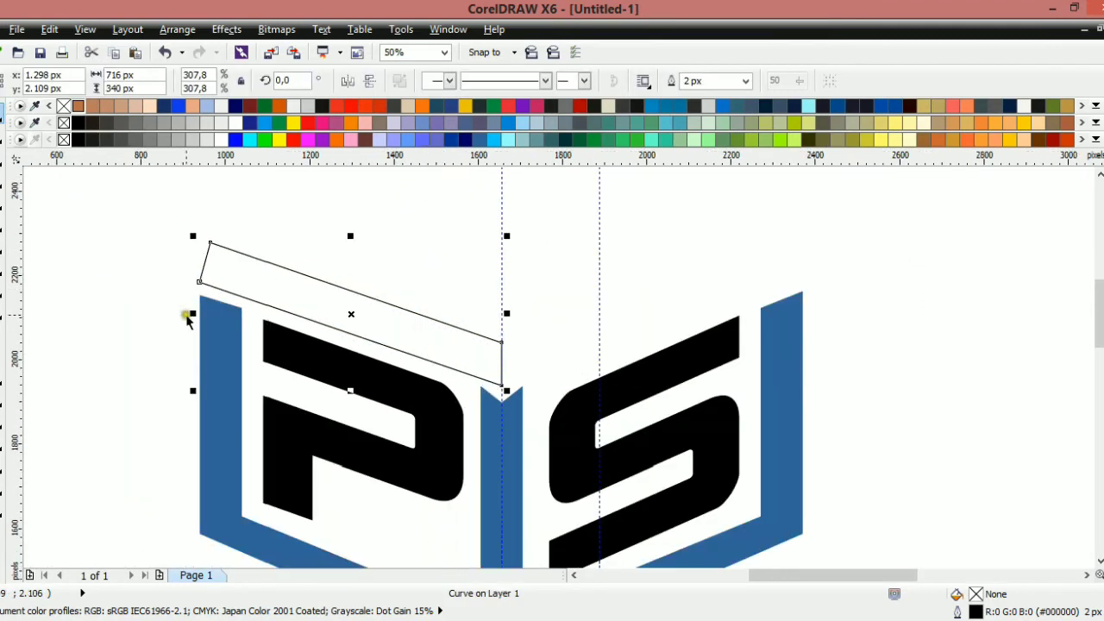
Mirror a copy of the left strip to the right side and weld both into one V-shaped band
drag(194, 314, 542, 292)
right_click(542, 291)
scroll(512, 339, up, 1)
shift+click(462, 362)
click(500, 78)
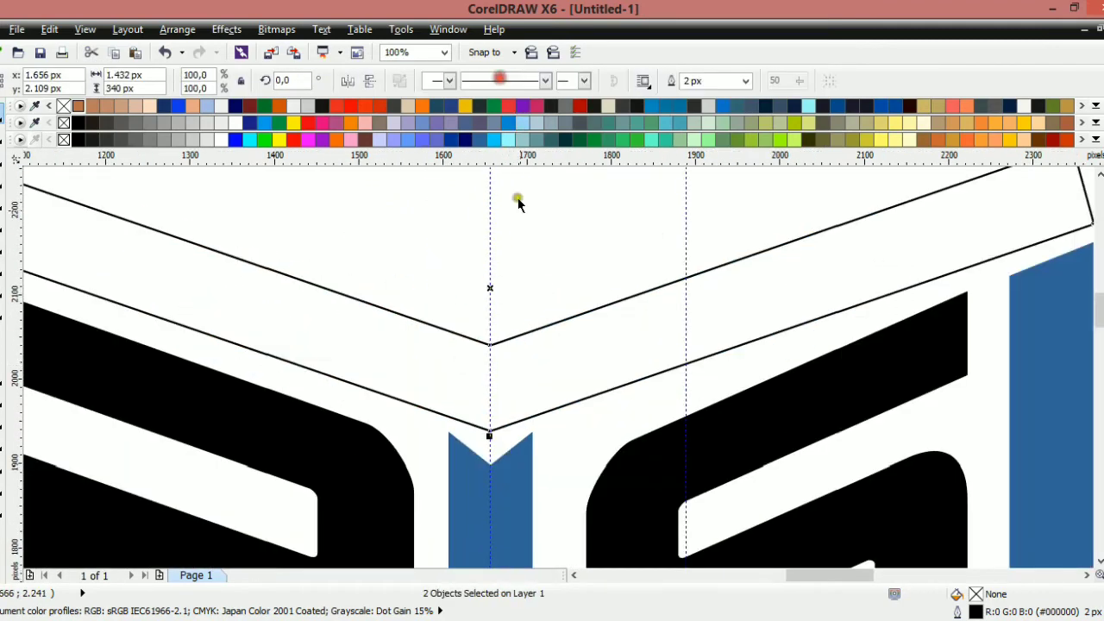
Move the V-shaped band slightly upward to widen the gap above the book
double_click(522, 361)
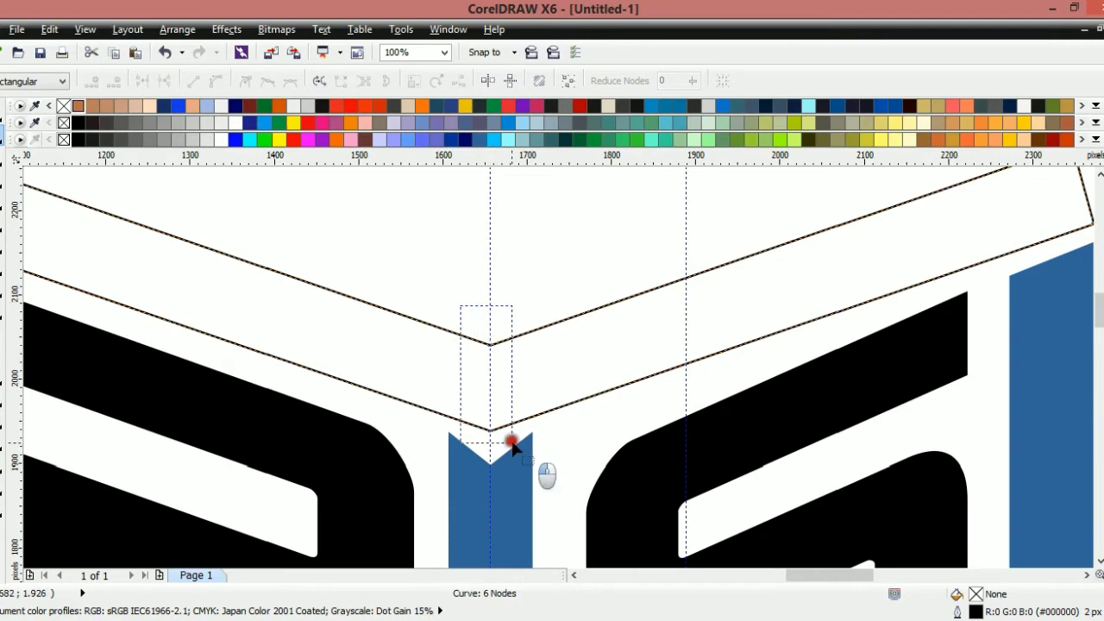
mouse_move(510, 438)
mouse_down()
mouse_move(489, 419)
mouse_move(489, 437)
mouse_up()
scroll(488, 418, down, 1)
scroll(488, 428, up, 1)
scroll(489, 428, down, 1)
scroll(489, 436, up, 1)
scroll(489, 436, down, 1)
key(space)
drag(543, 375, 517, 381)
scroll(540, 359, up, 1)
Lower the band's two centre nodes along the centre guideline to deepen the V, making the band about 357 px tall
key(space)
drag(412, 337, 429, 376)
scroll(443, 453, up, 1)
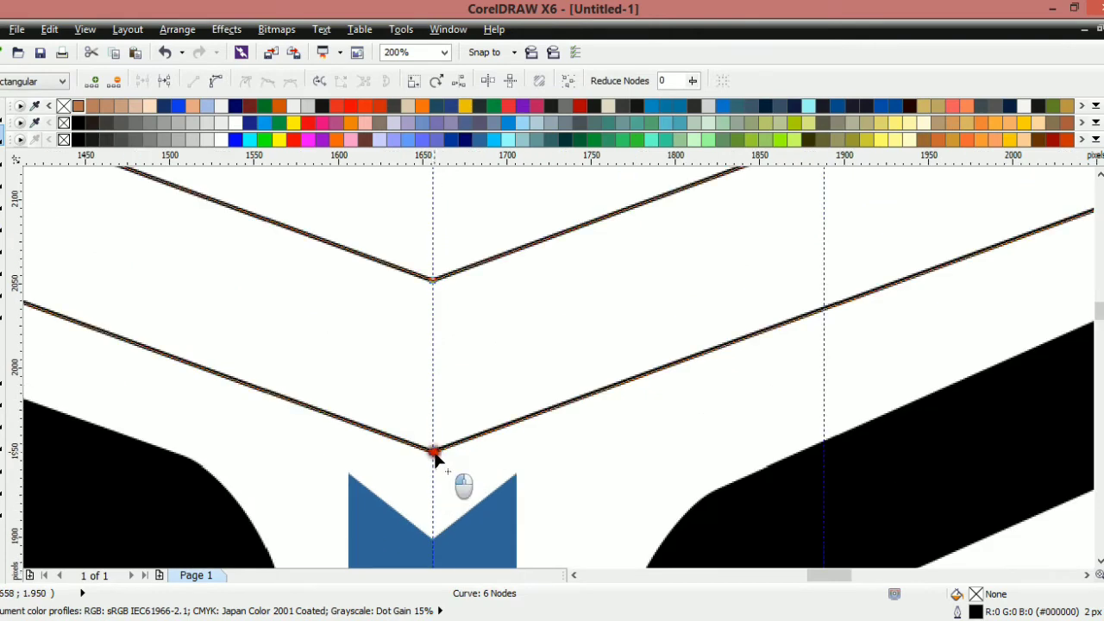
drag(434, 452, 457, 451)
scroll(439, 486, down, 1)
scroll(437, 474, down, 1)
scroll(418, 499, up, 1)
scroll(457, 450, down, 1)
key(Escape)
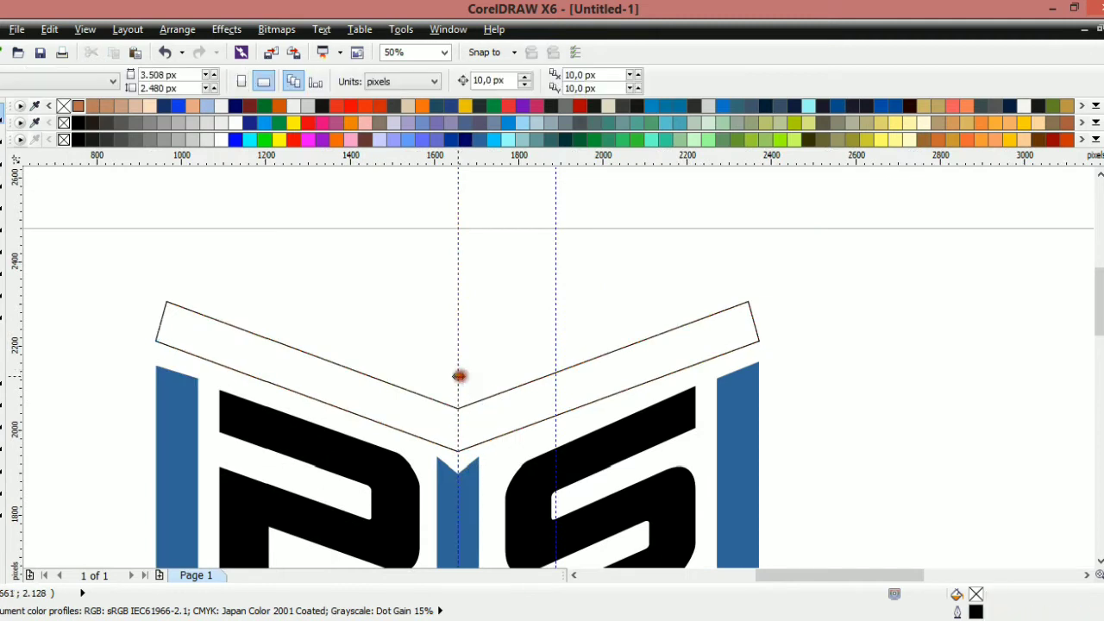
Delete the two vertical guidelines crossing the spine and the S
click(458, 376)
key(Delete)
click(555, 333)
key(Delete)
Place vertical guidelines along the outer edges of the left and right side walls
click(549, 394)
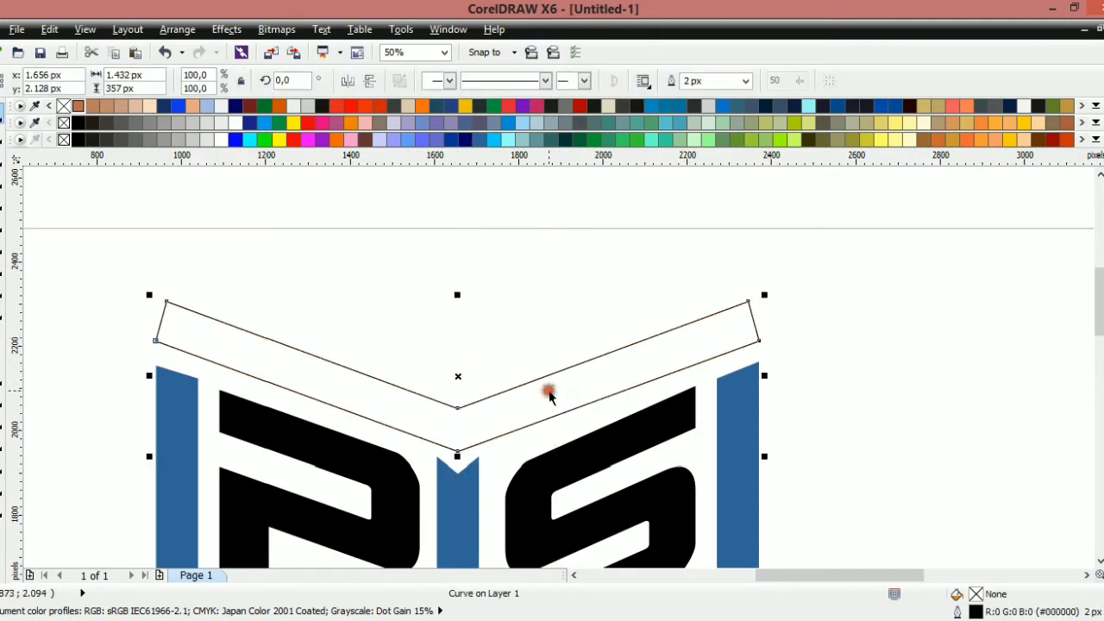
click(5, 313)
drag(153, 420, 156, 420)
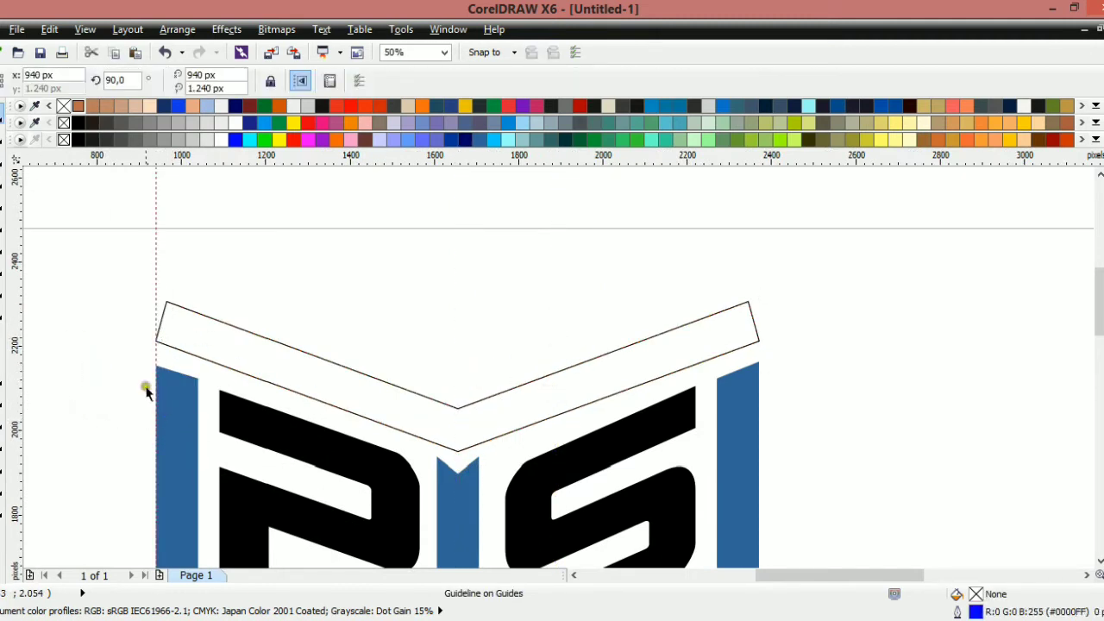
drag(156, 354, 758, 386)
right_click(759, 387)
Move the band's two outer top corners onto the side guidelines so both ends are vertical
double_click(737, 314)
scroll(747, 299, up, 1)
scroll(747, 300, up, 2)
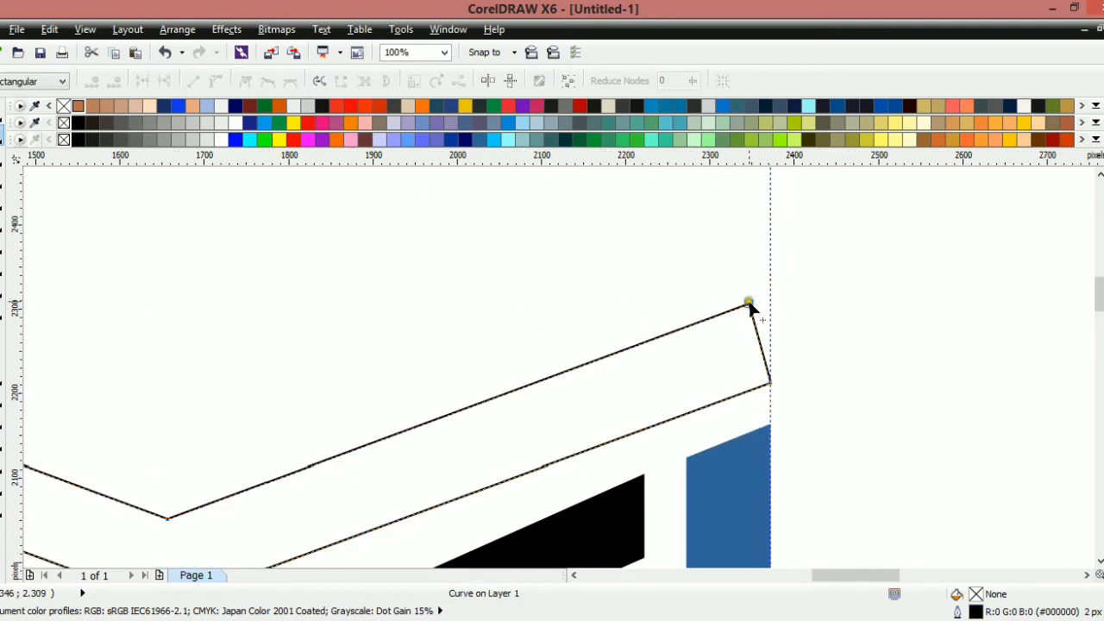
drag(751, 302, 771, 296)
scroll(480, 352, down, 2)
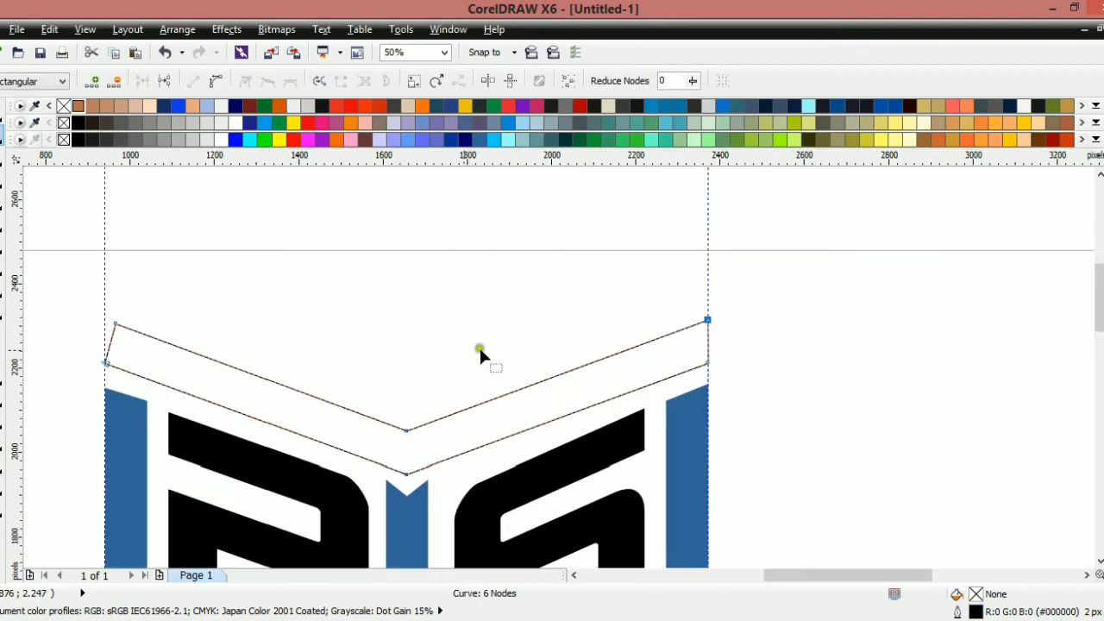
scroll(116, 321, up, 2)
drag(143, 316, 126, 312)
scroll(488, 414, down, 2)
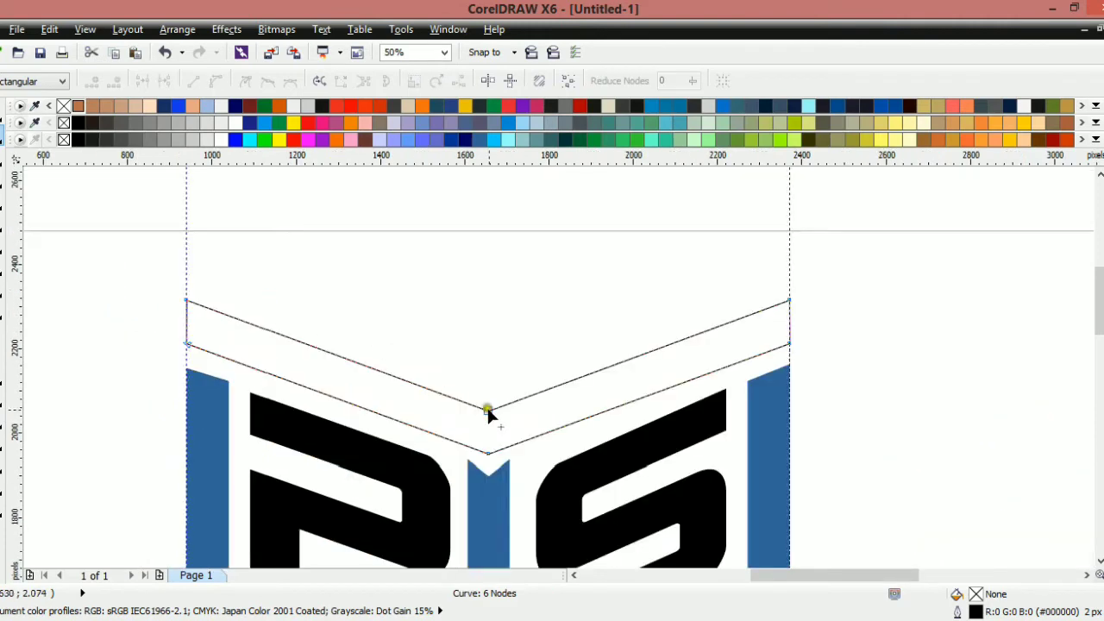
scroll(461, 406, up, 2)
scroll(439, 394, down, 2)
key(space)
scroll(439, 423, down, 2)
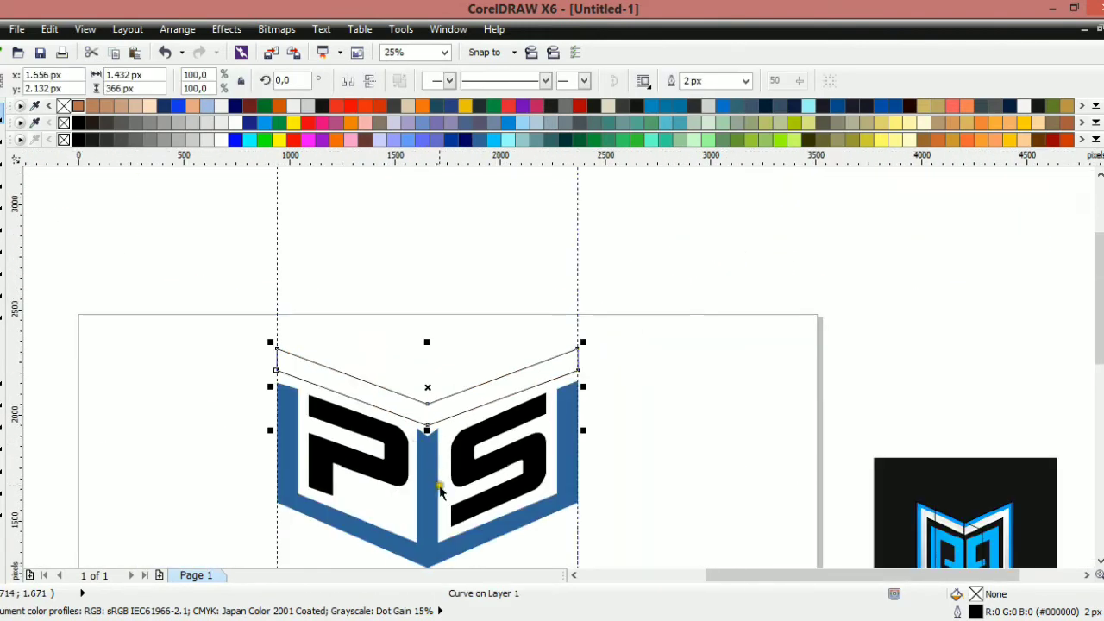
Lower the spine's top centre node along the centre guideline to cut a V-shaped notch beneath the band
scroll(429, 464, up, 4)
key(space)
scroll(419, 414, up, 2)
drag(422, 396, 433, 314)
scroll(432, 361, down, 2)
scroll(493, 338, up, 3)
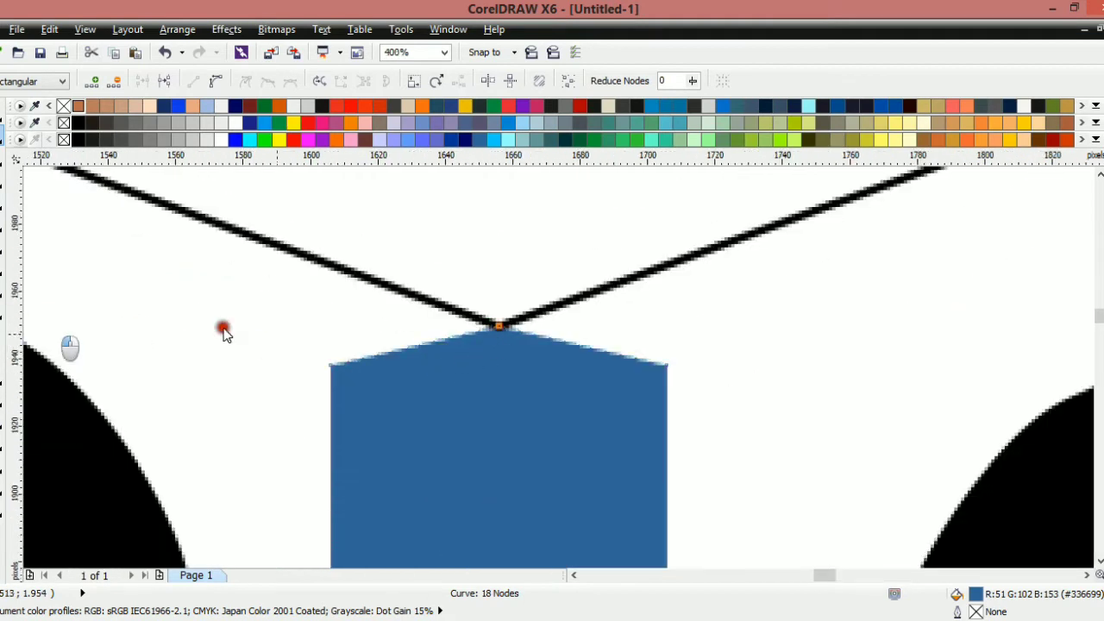
drag(501, 323, 500, 450)
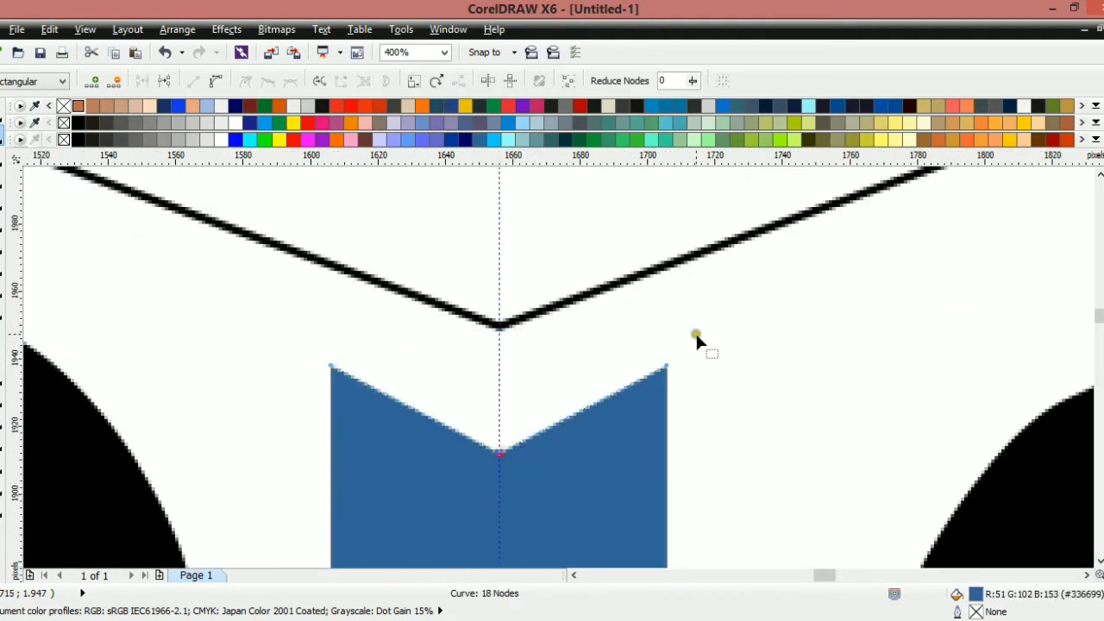
scroll(587, 360, down, 3)
key(space)
scroll(716, 370, down, 1)
scroll(820, 401, up, 1)
click(817, 416)
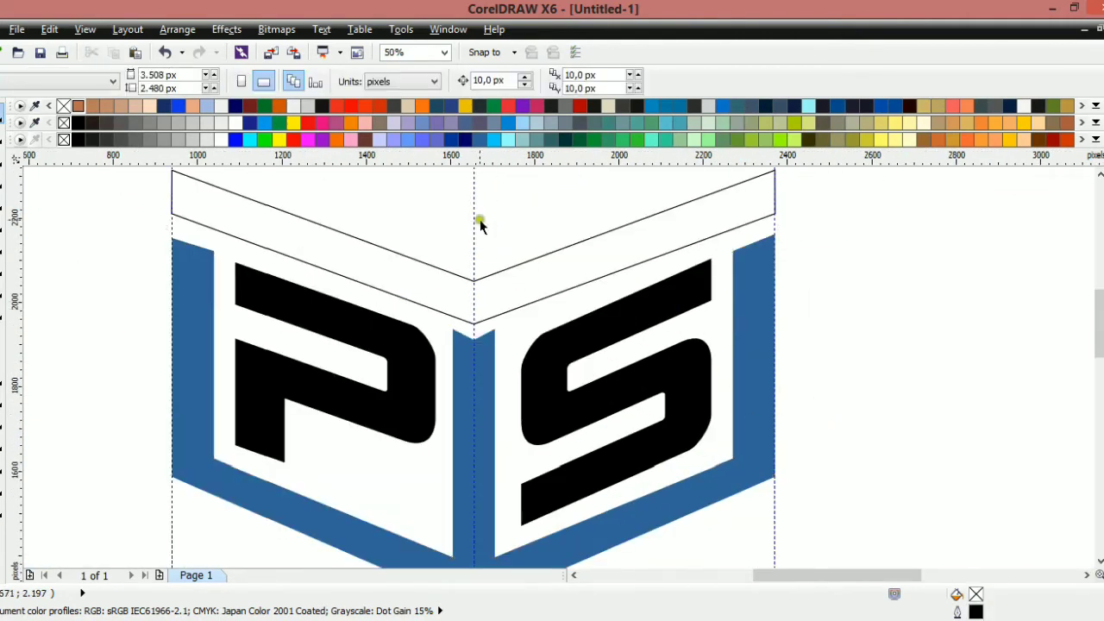
Fill the V-shaped band with Desert Blue (#336699) and remove its outline
click(197, 308)
click(487, 139)
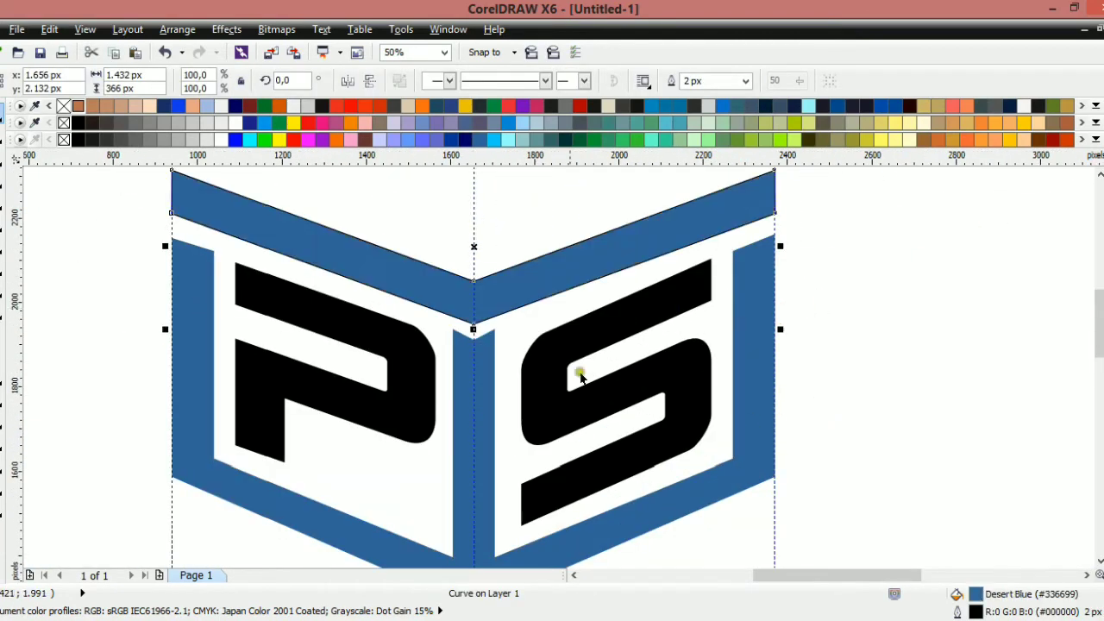
right_click(63, 105)
Fill the P and S letters with the same Desert Blue as the frame
click(238, 319)
shift+click(639, 330)
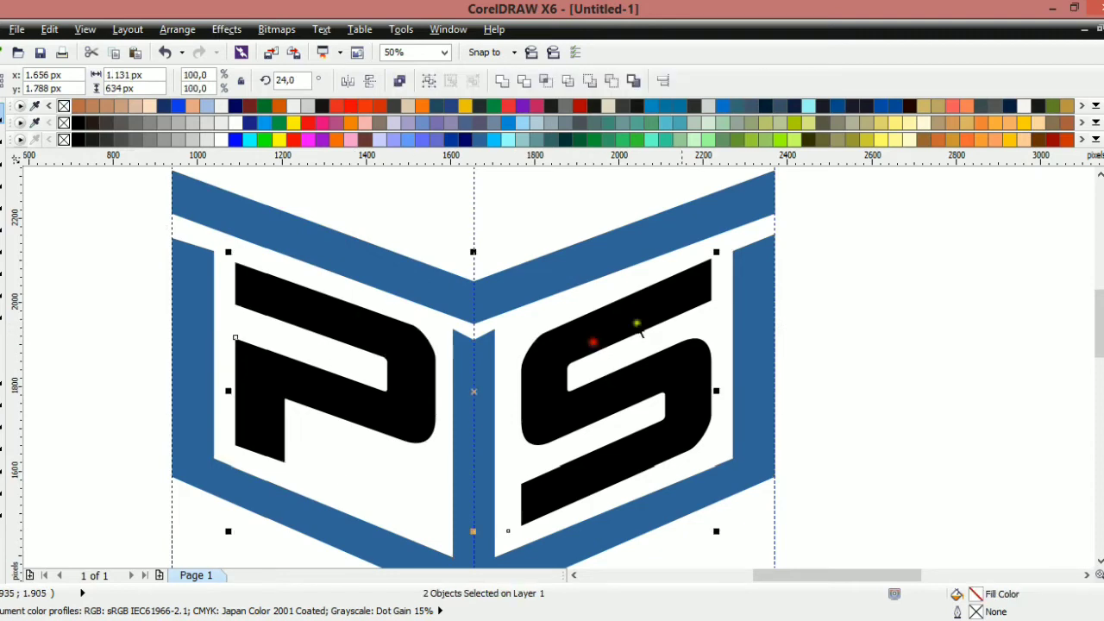
click(487, 139)
scroll(646, 348, down, 1)
click(328, 387)
scroll(533, 406, down, 1)
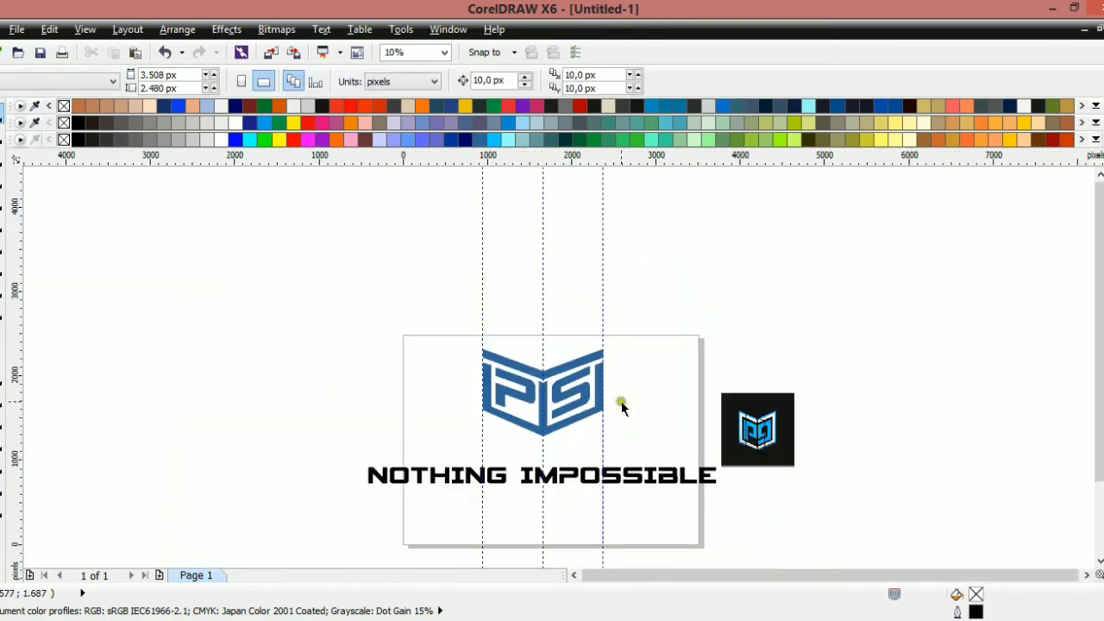
Lower the band's two centre nodes by about 5 px along the centre guideline
scroll(622, 402, up, 1)
scroll(380, 355, up, 1)
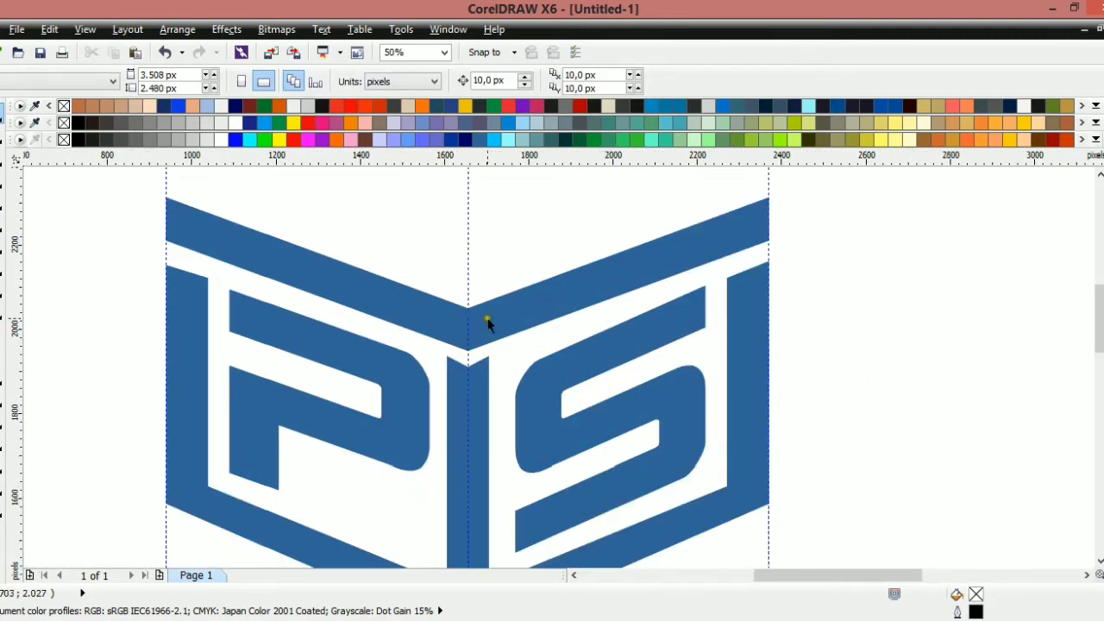
scroll(488, 320, up, 1)
double_click(468, 337)
scroll(463, 404, up, 1)
drag(448, 357, 447, 365)
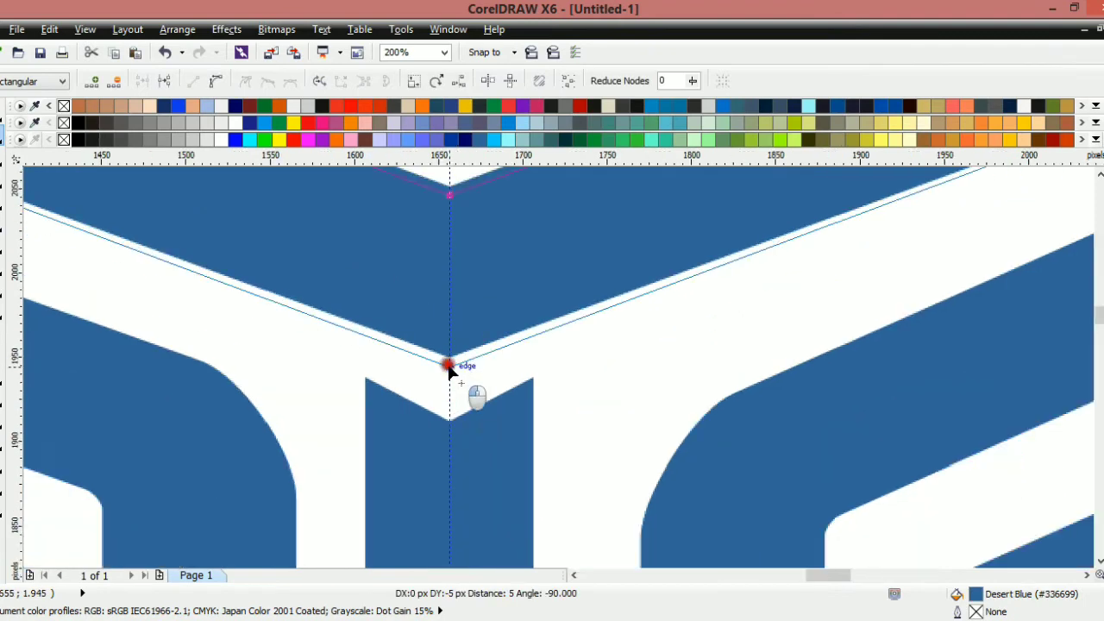
scroll(449, 369, down, 1)
scroll(448, 370, down, 2)
scroll(491, 377, up, 2)
Stretch the S upward to about 673 px tall and skew it vertically so its strokes run parallel to the band
click(490, 398)
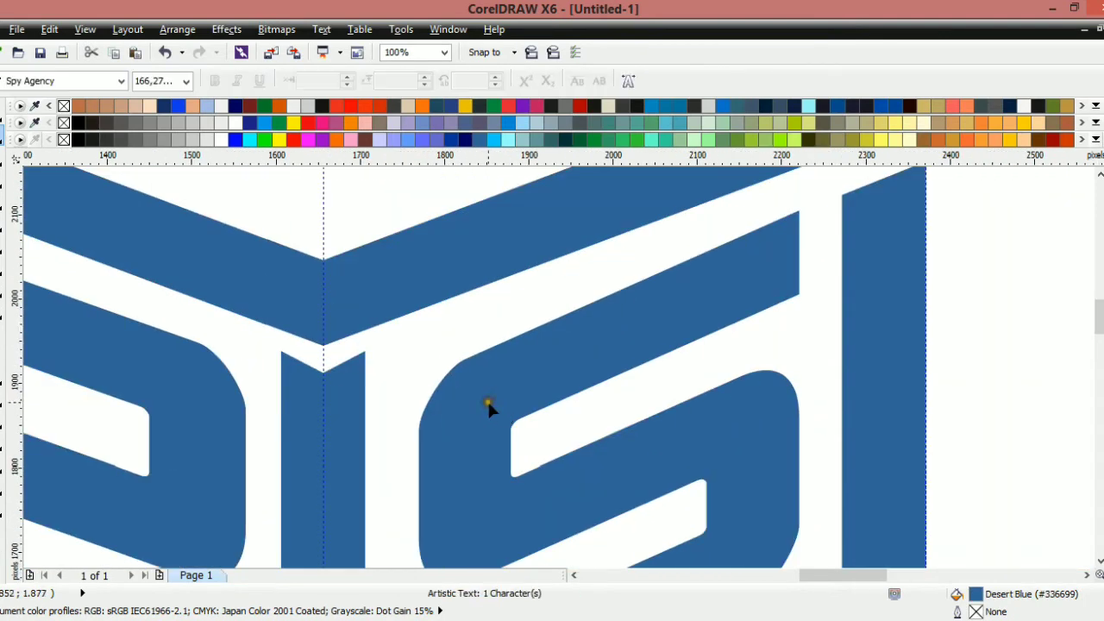
scroll(485, 400, down, 2)
key(space)
scroll(478, 436, up, 1)
click(471, 420)
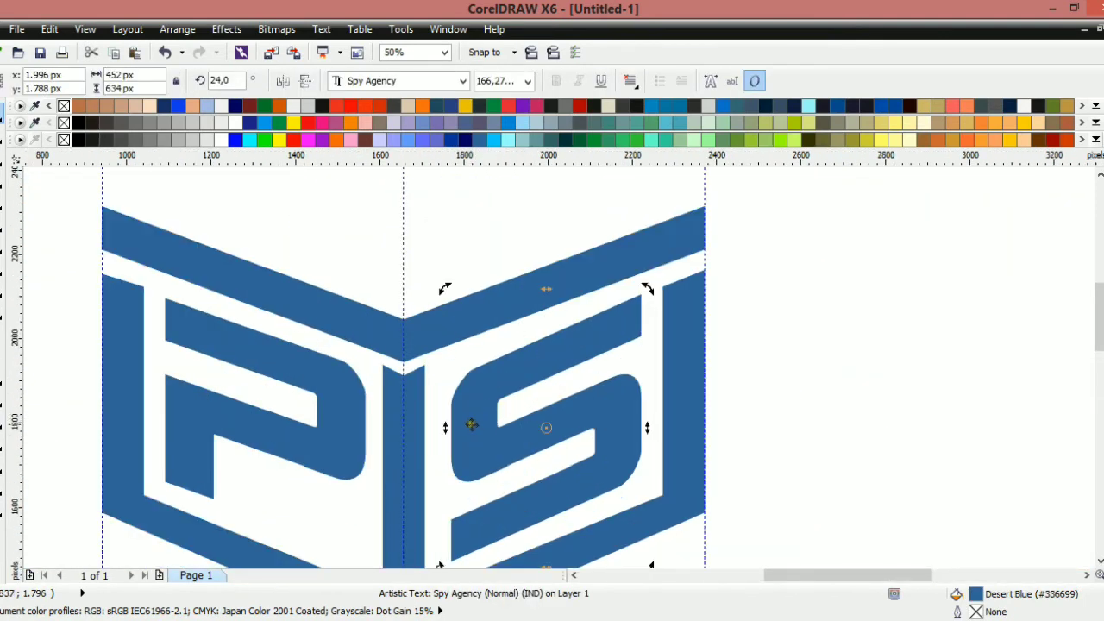
drag(547, 289, 547, 275)
click(587, 338)
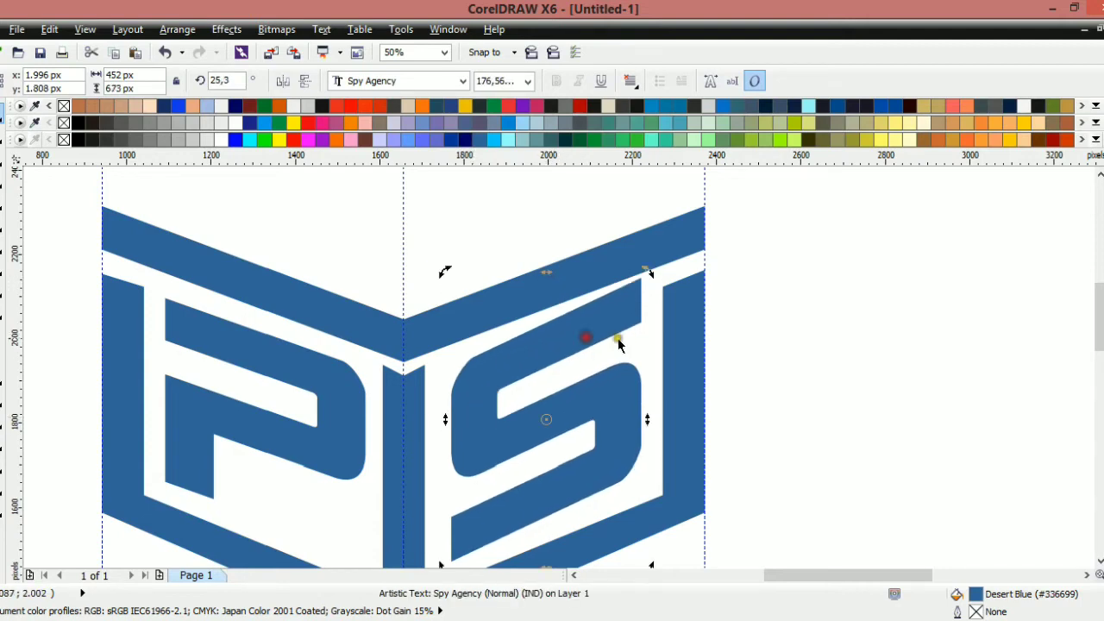
drag(647, 419, 653, 438)
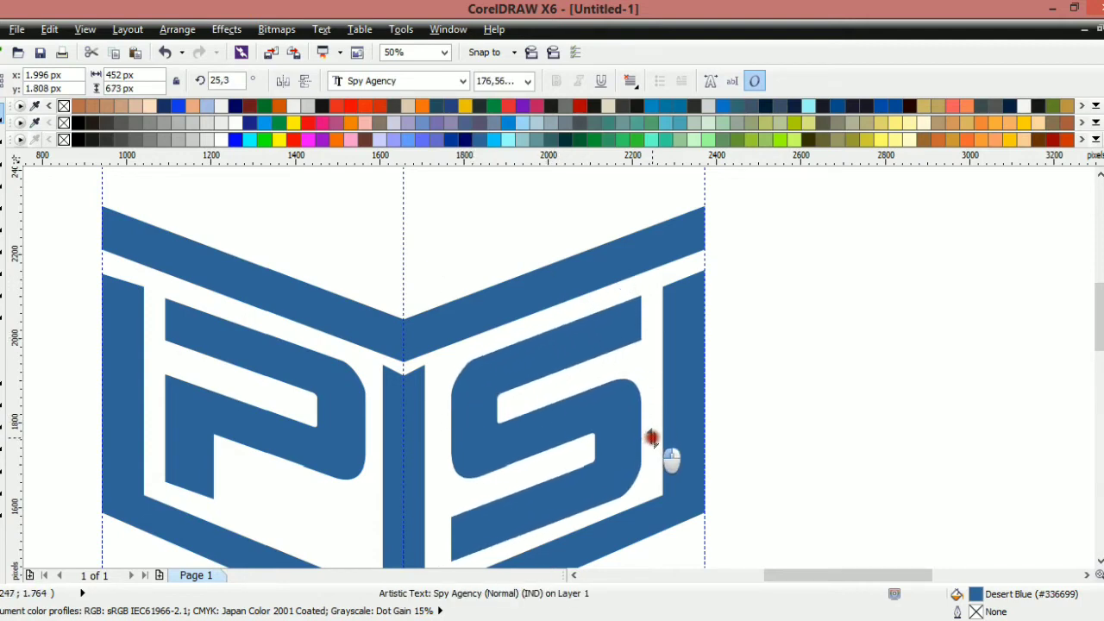
click(779, 392)
scroll(588, 388, down, 1)
scroll(527, 422, up, 1)
Create a vertically mirrored copy of the V-shaped band directly above the original
scroll(423, 393, down, 2)
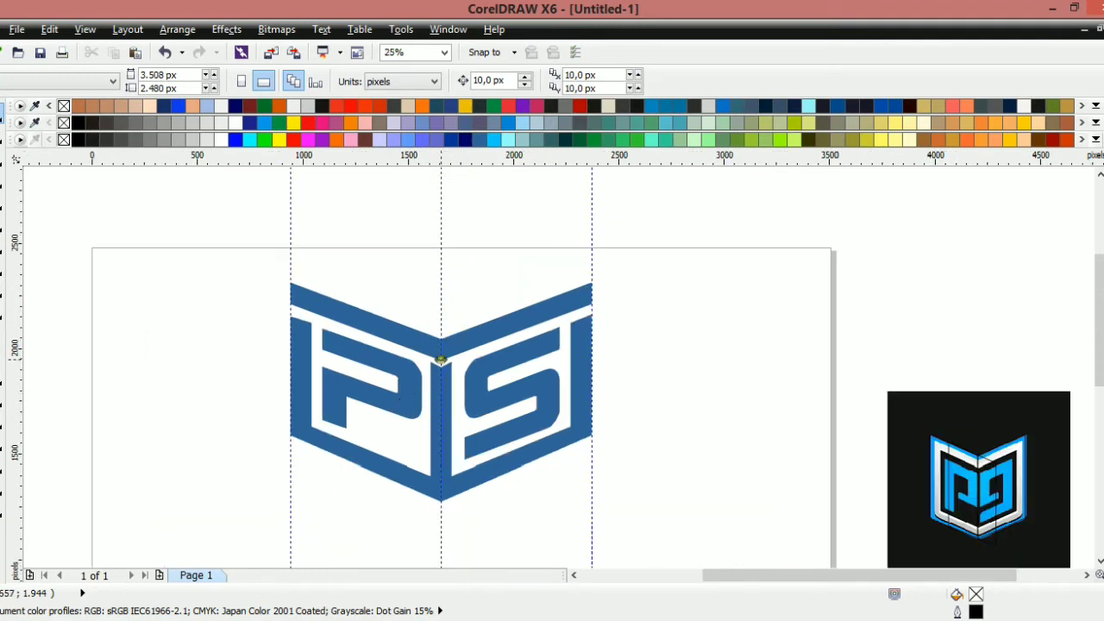
scroll(418, 335, down, 2)
scroll(418, 366, up, 2)
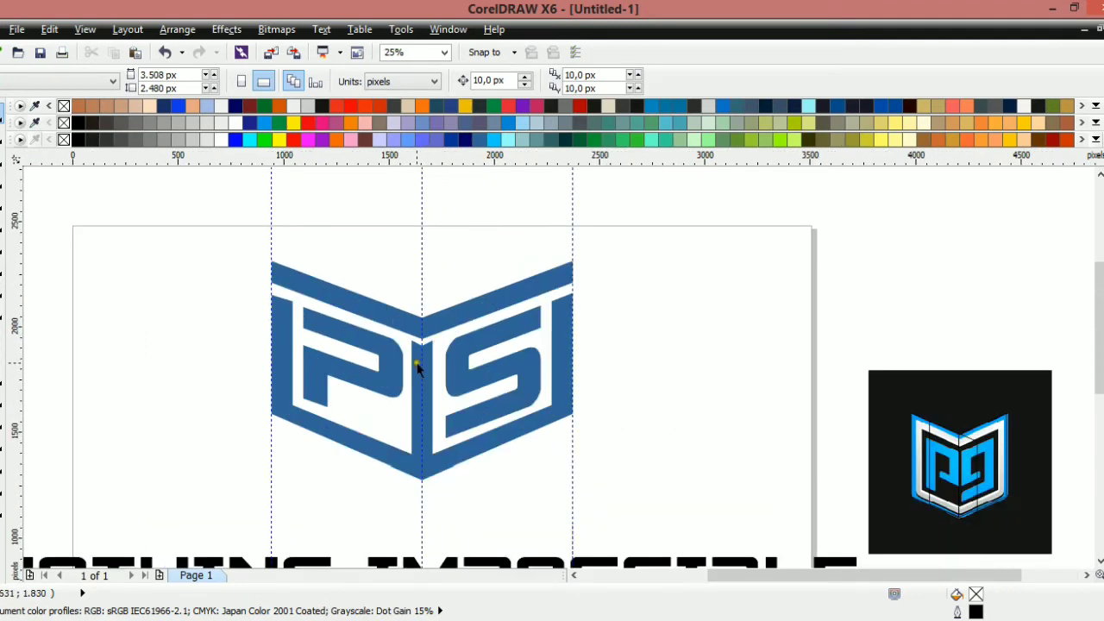
click(392, 325)
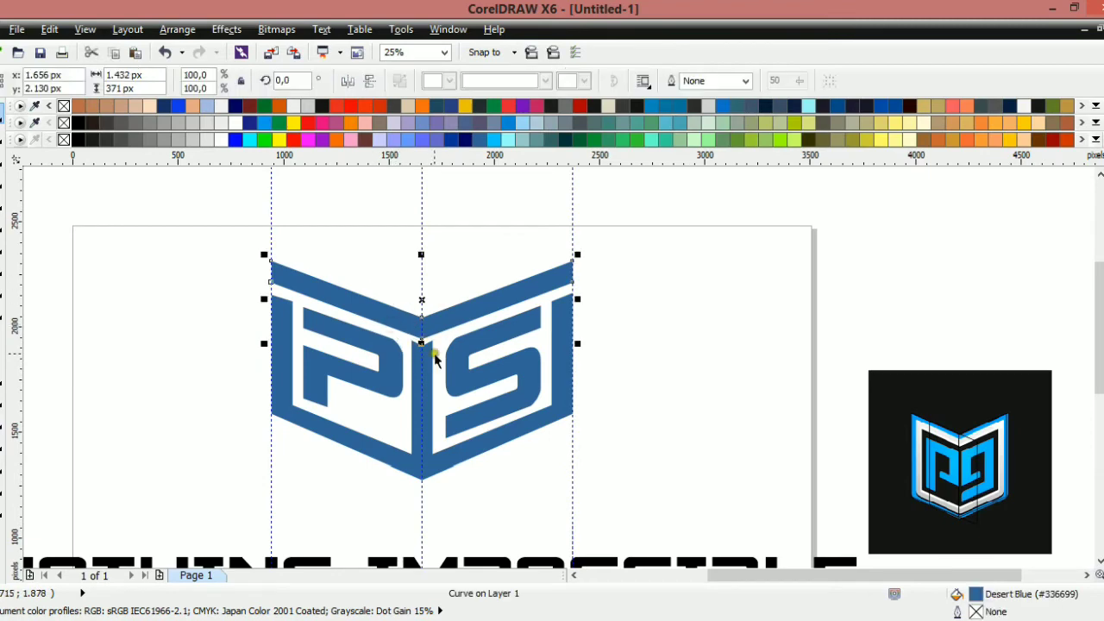
click(405, 327)
click(406, 327)
drag(422, 339, 421, 244)
right_click(421, 244)
scroll(421, 245, up, 2)
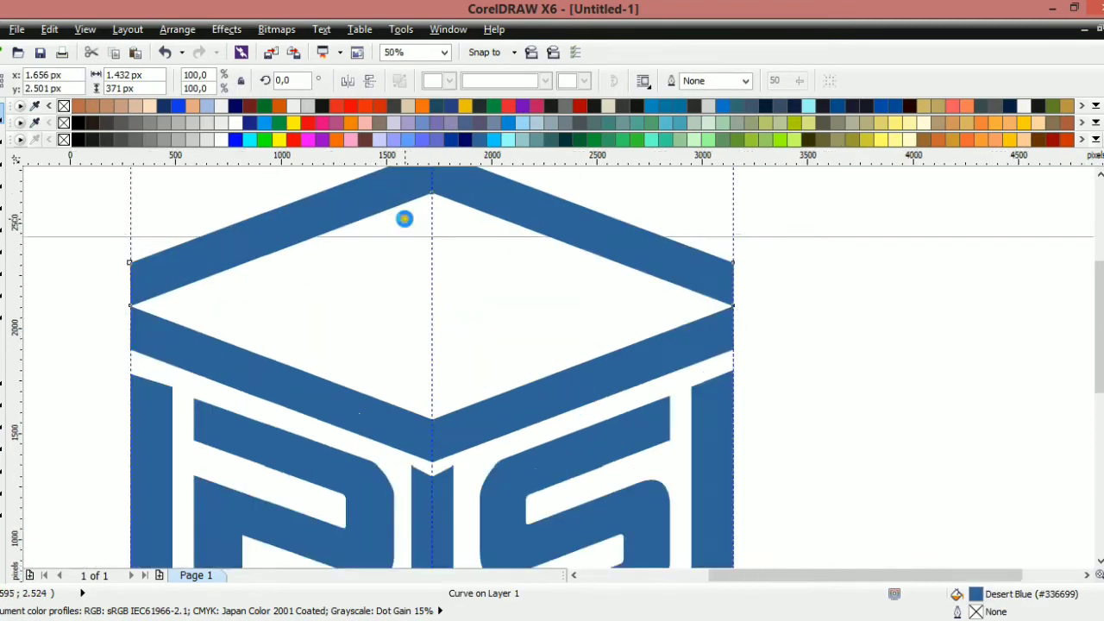
click(133, 352)
key(ctrl+z)
click(146, 314)
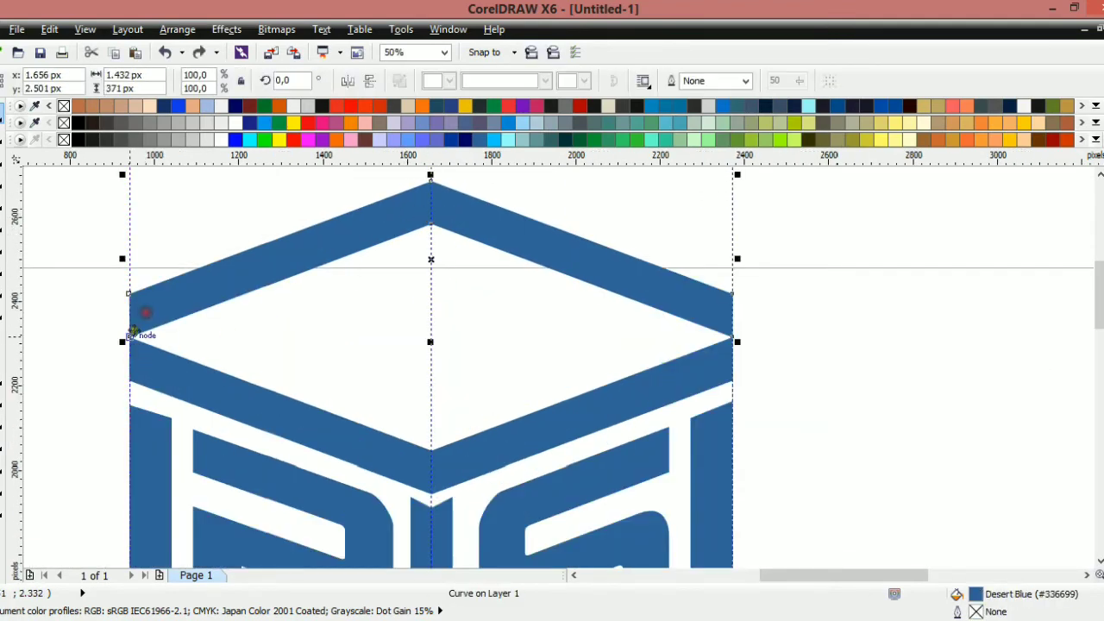
click(133, 357)
click(163, 308)
key(Delete)
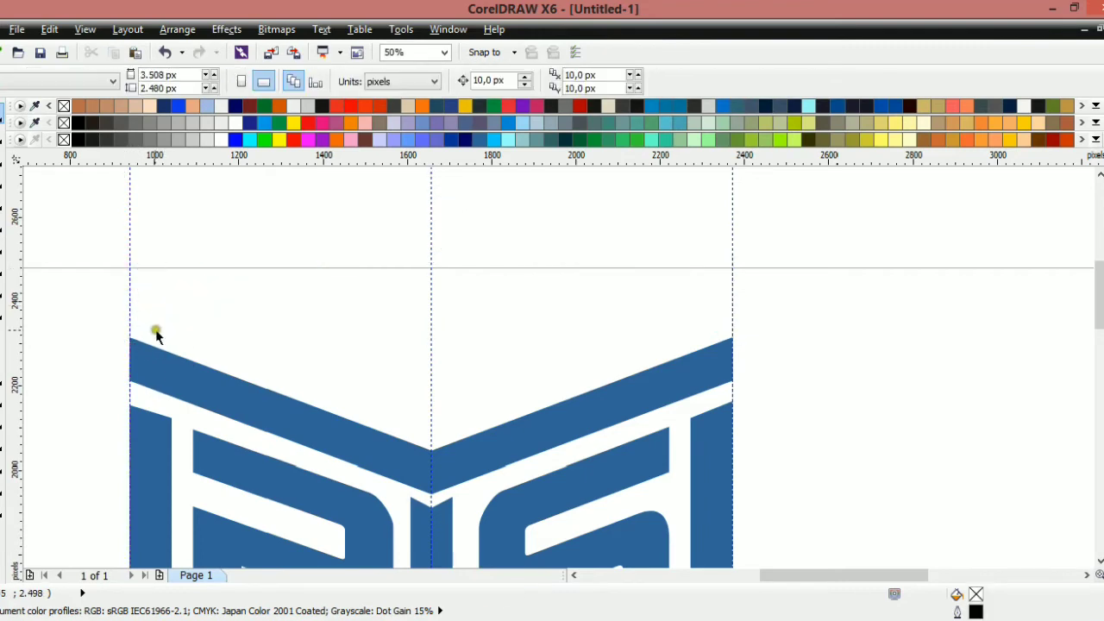
key(ctrl+z)
Delete the guideline along the left wall and lower the mirrored band until its ends overlap the original band's ends
click(130, 249)
key(Delete)
click(153, 299)
click(153, 302)
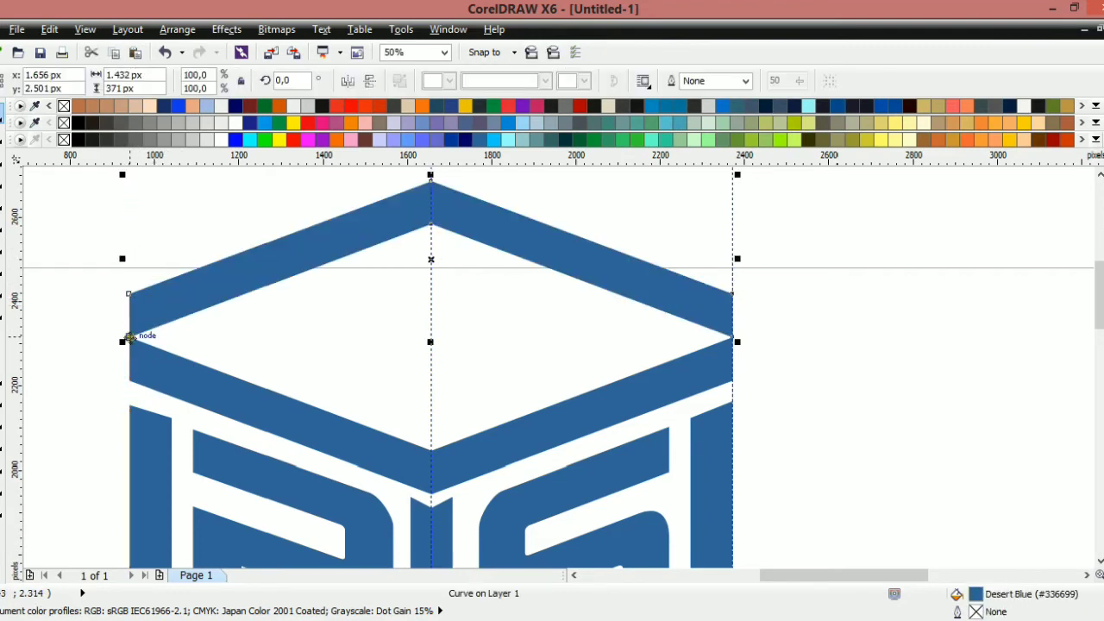
drag(129, 338, 145, 386)
scroll(259, 338, down, 2)
click(572, 295)
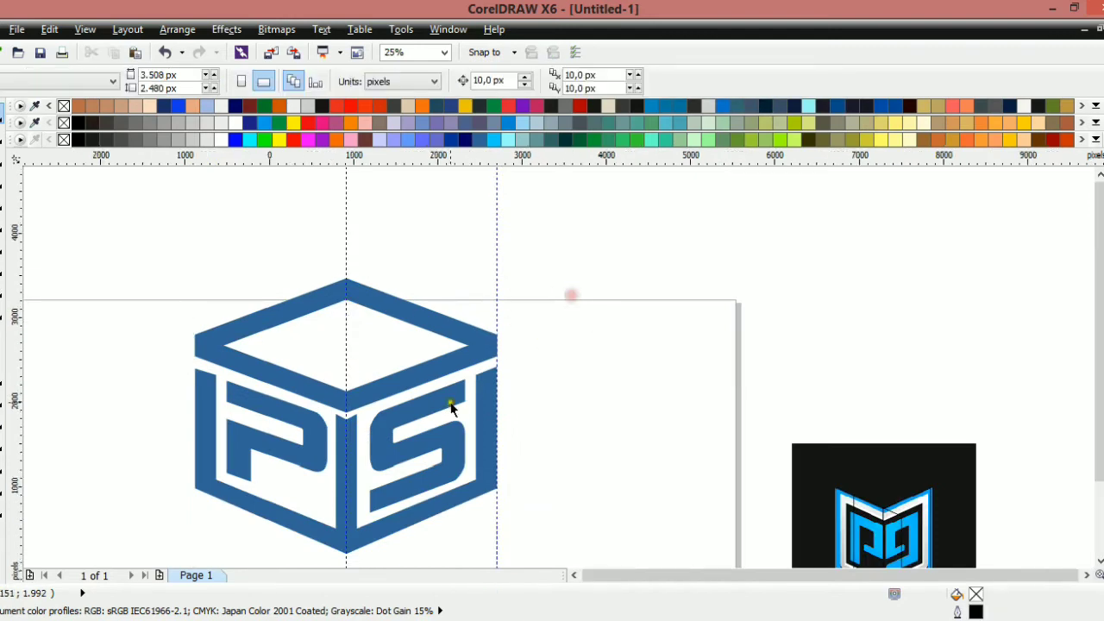
Create a blue (#336699) diamond shape in the opening of the top frame with the Smart Fill tool
drag(353, 421, 399, 386)
scroll(404, 312, up, 2)
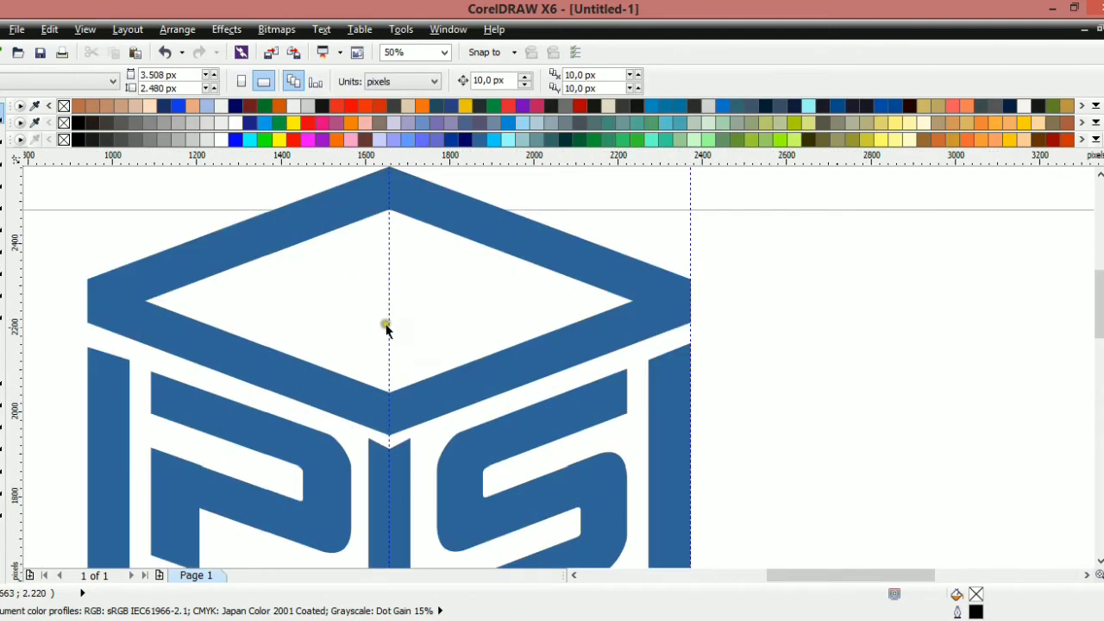
click(3, 245)
click(223, 303)
key(space)
Shrink the inner diamond about its centre to about 324 px tall, narrowing it to leave an even gap inside the frame
drag(138, 300, 182, 300)
drag(390, 397, 390, 374)
scroll(292, 325, up, 1)
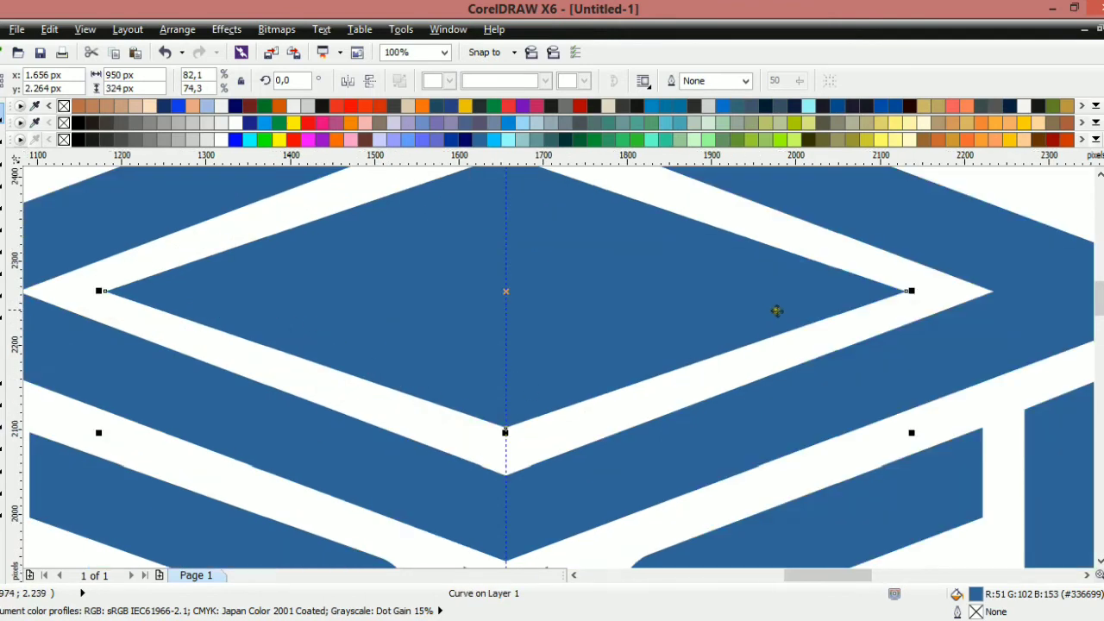
drag(912, 291, 895, 293)
click(782, 355)
scroll(557, 395, down, 3)
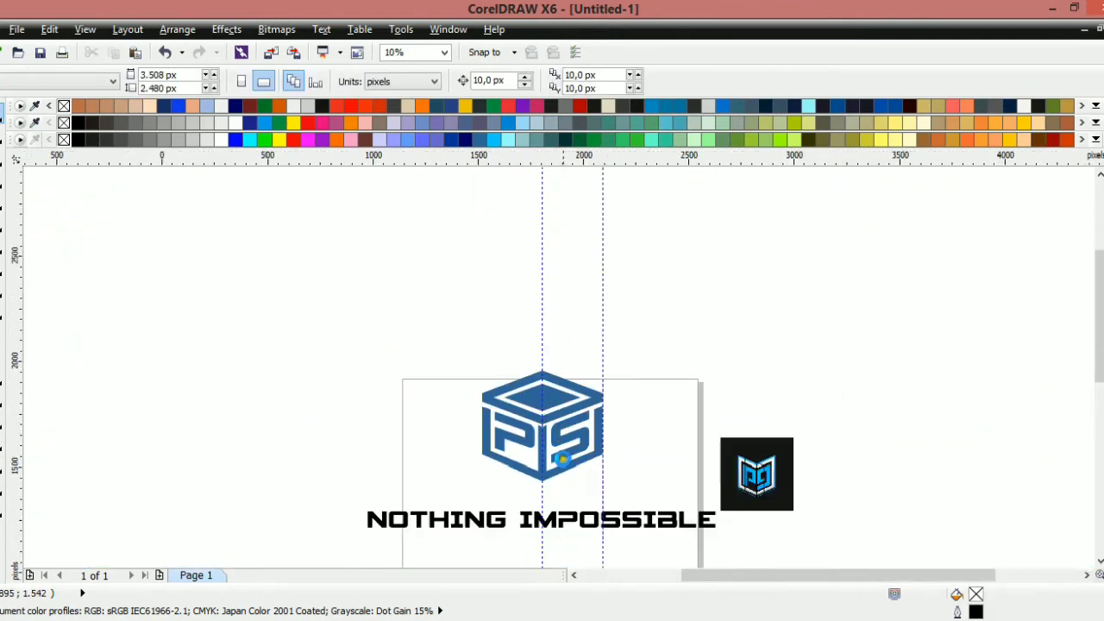
scroll(562, 460, up, 1)
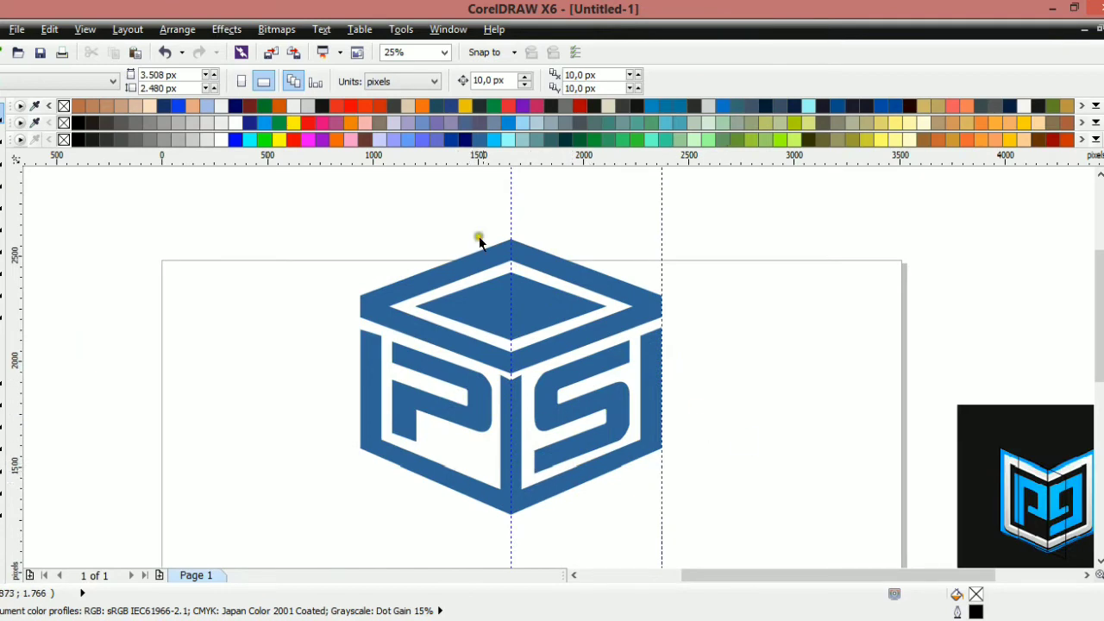
Delete the two remaining vertical guidelines and group all the parts of the box emblem
drag(509, 216, 617, 220)
key(Delete)
scroll(592, 292, down, 1)
scroll(588, 367, up, 1)
scroll(588, 353, down, 1)
drag(674, 371, 453, 220)
key(ctrl+g)
Scale the grouped emblem down to about 1013 by 924 px and move it down closer above the NOTHING IMPOSSIBLE text
scroll(489, 257, up, 1)
drag(363, 190, 406, 231)
scroll(517, 341, down, 1)
scroll(541, 387, up, 1)
drag(483, 264, 483, 343)
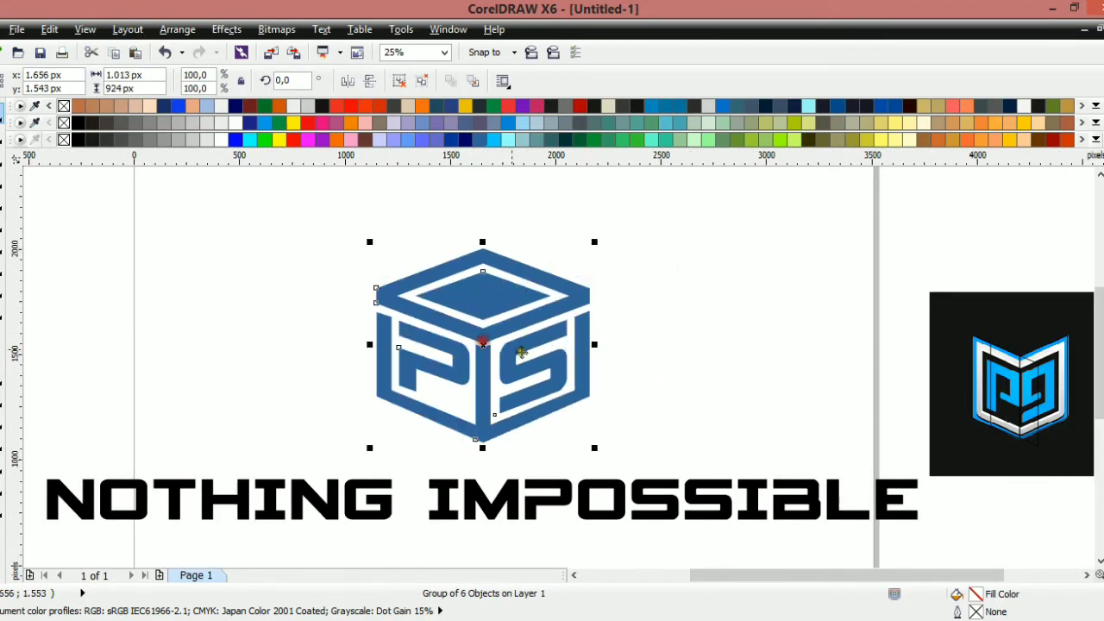
Delete the reference logo picture beside the page
scroll(655, 327, down, 1)
click(775, 369)
drag(854, 424, 726, 306)
key(Delete)
Fill the whole grouped emblem with dark red (#B00000)
scroll(500, 402, up, 3)
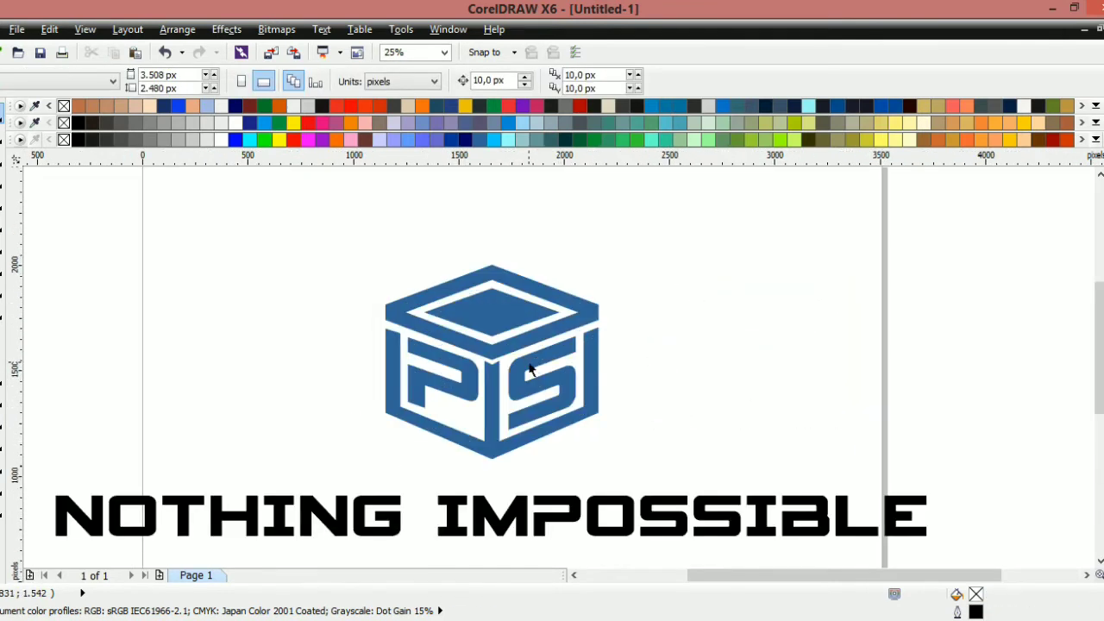
click(507, 400)
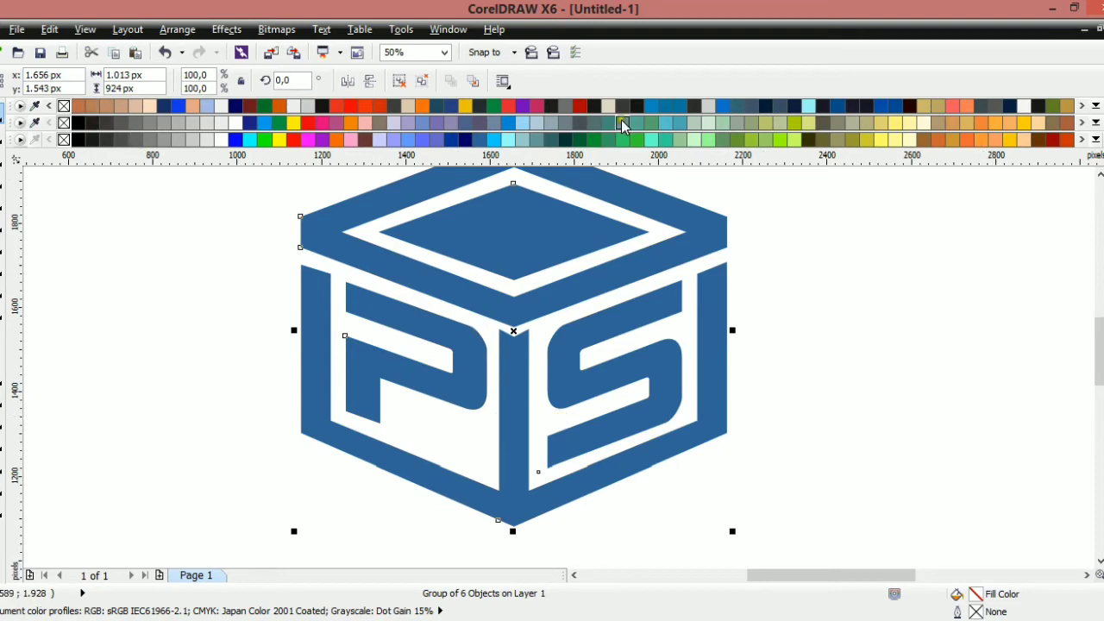
click(578, 105)
scroll(871, 384, down, 2)
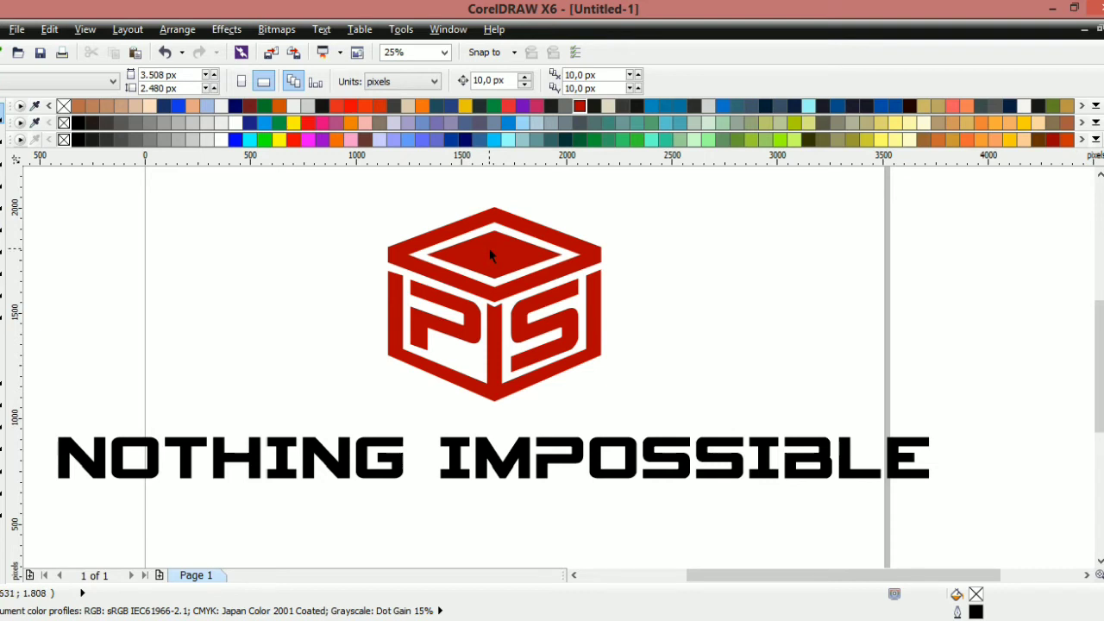
scroll(469, 286, up, 1)
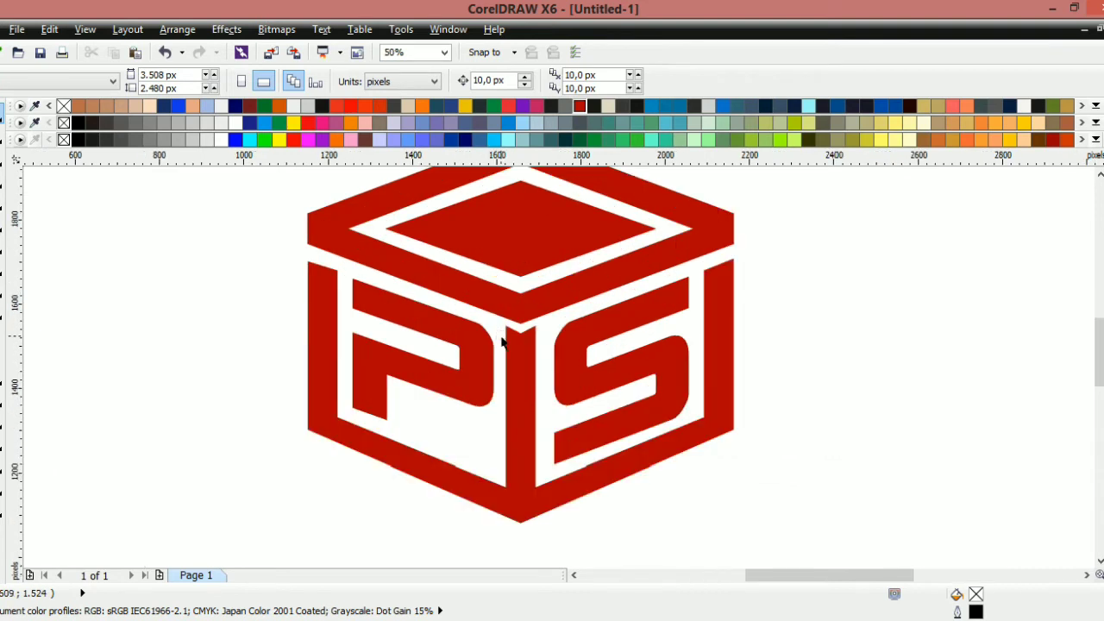
Try dark grey and magenta fills on the box's lower frame within the group, ending with black (#000000)
click(507, 328)
scroll(507, 319, down, 1)
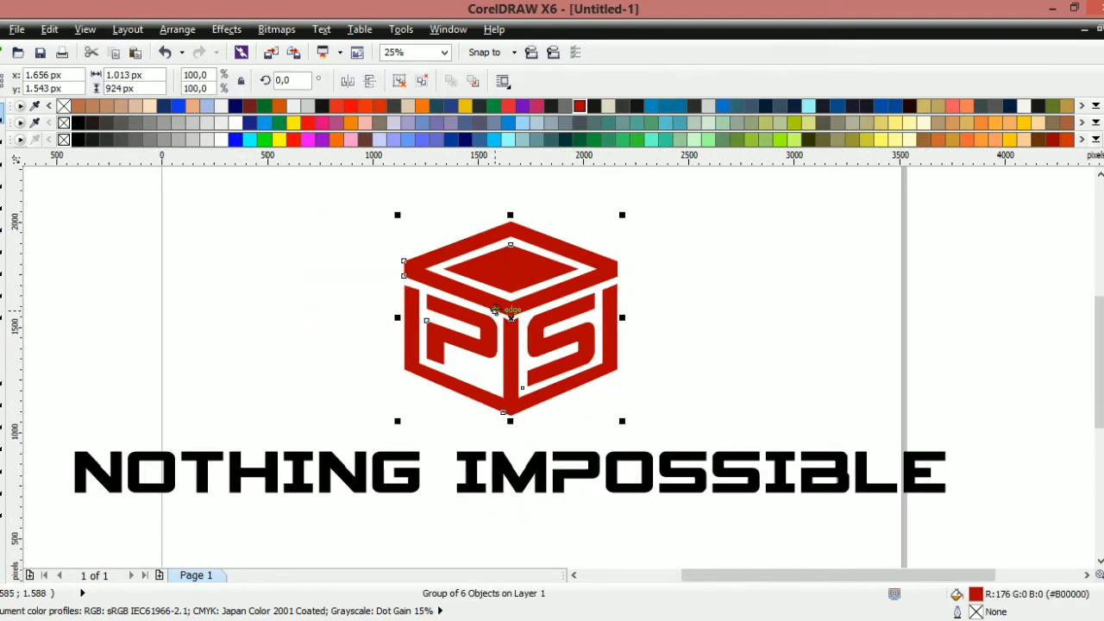
ctrl+click(415, 301)
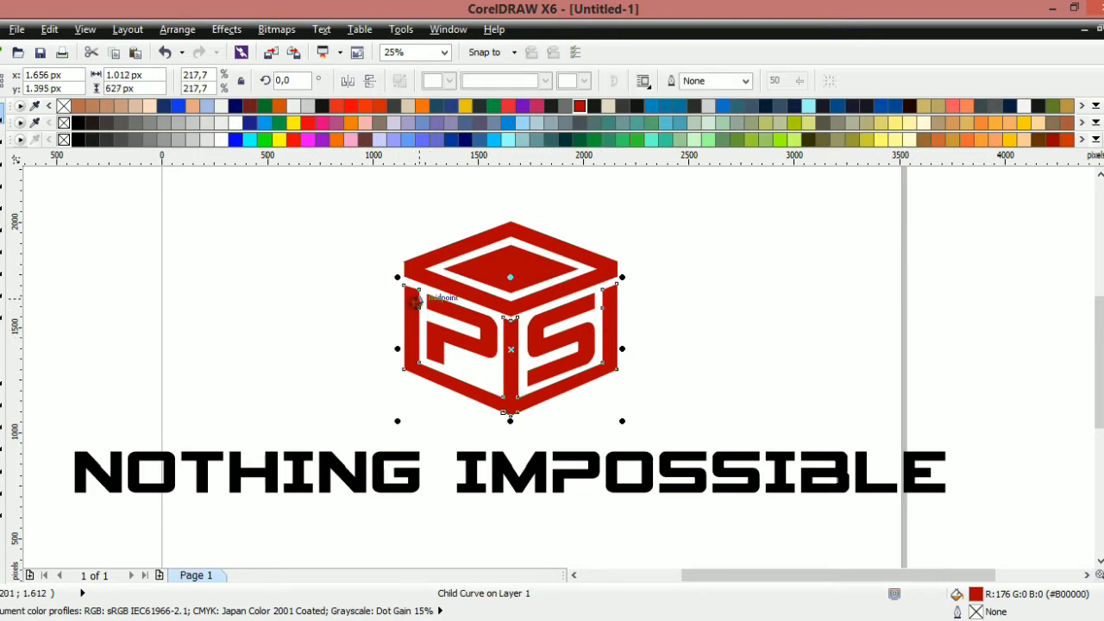
click(566, 108)
click(549, 109)
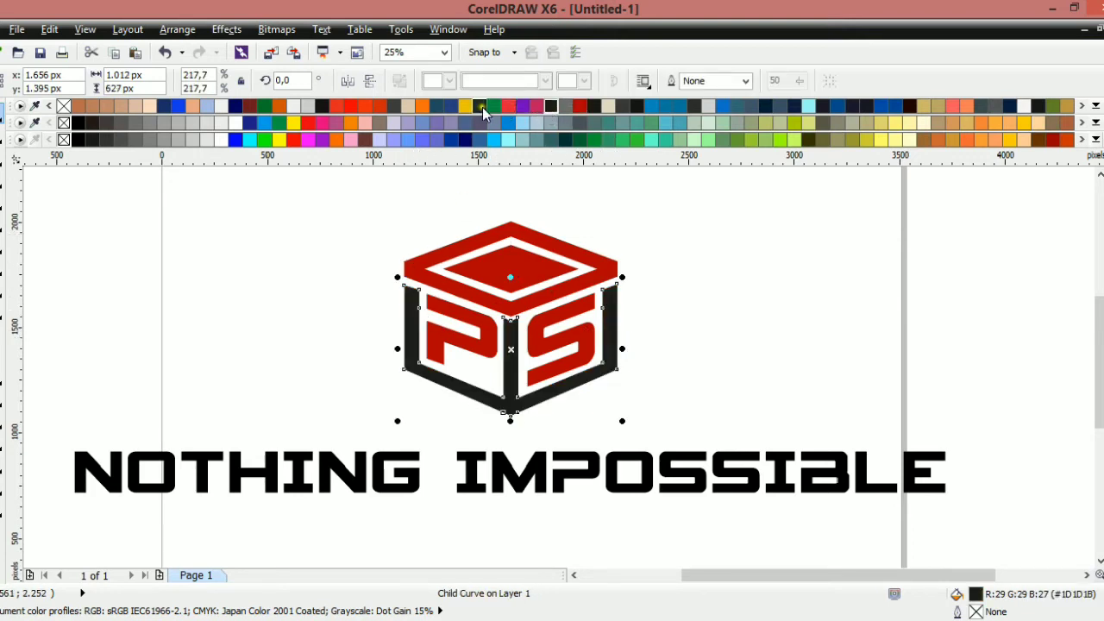
click(566, 108)
click(536, 106)
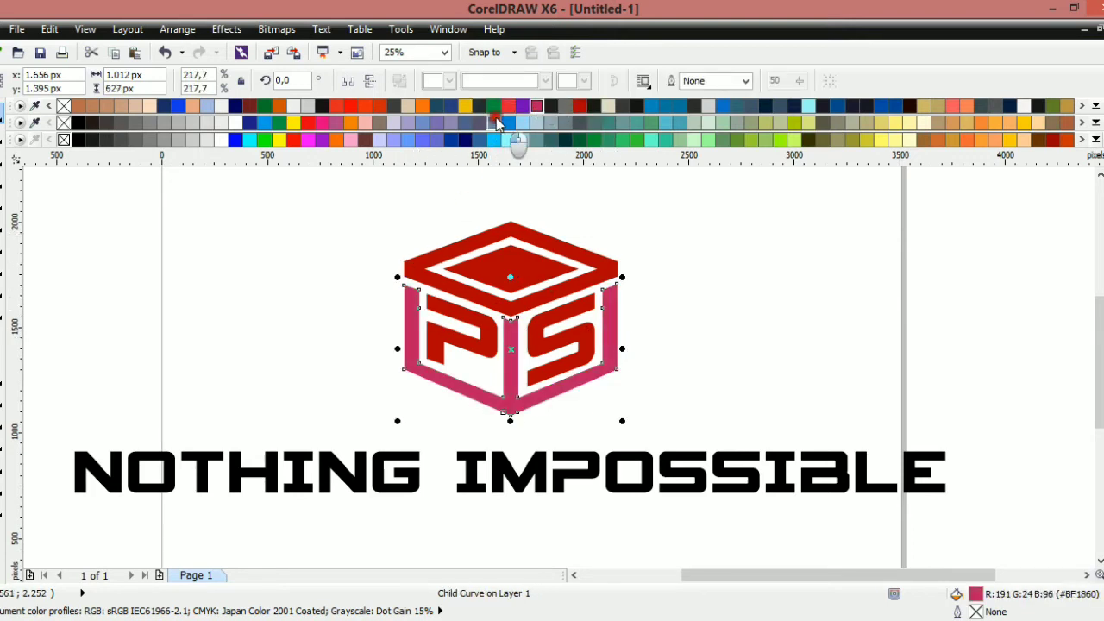
click(494, 123)
click(395, 106)
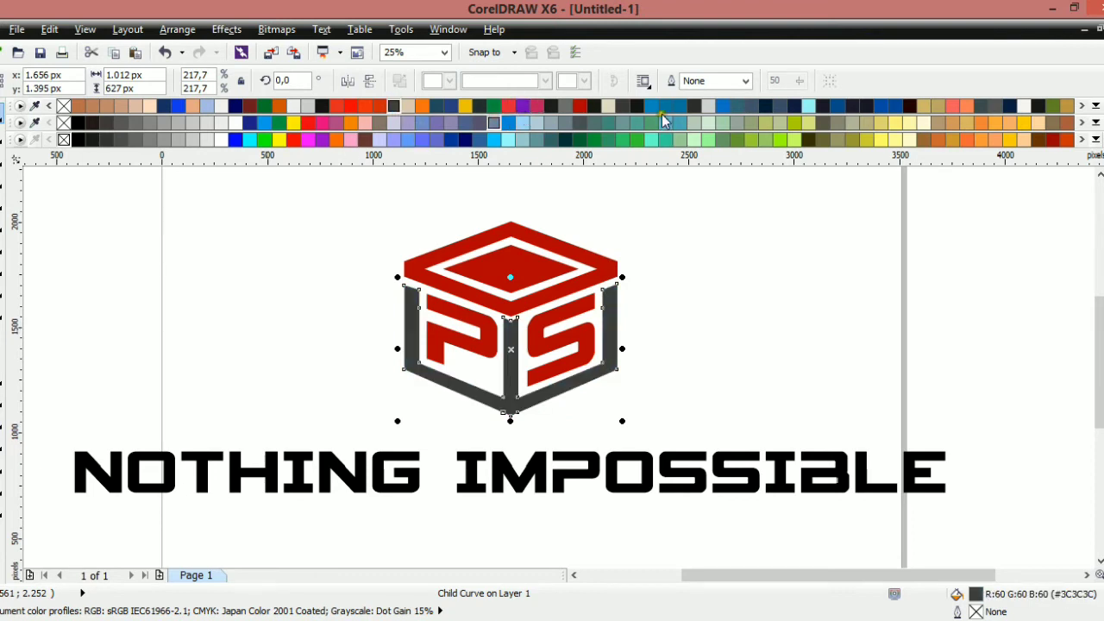
click(1091, 108)
click(62, 111)
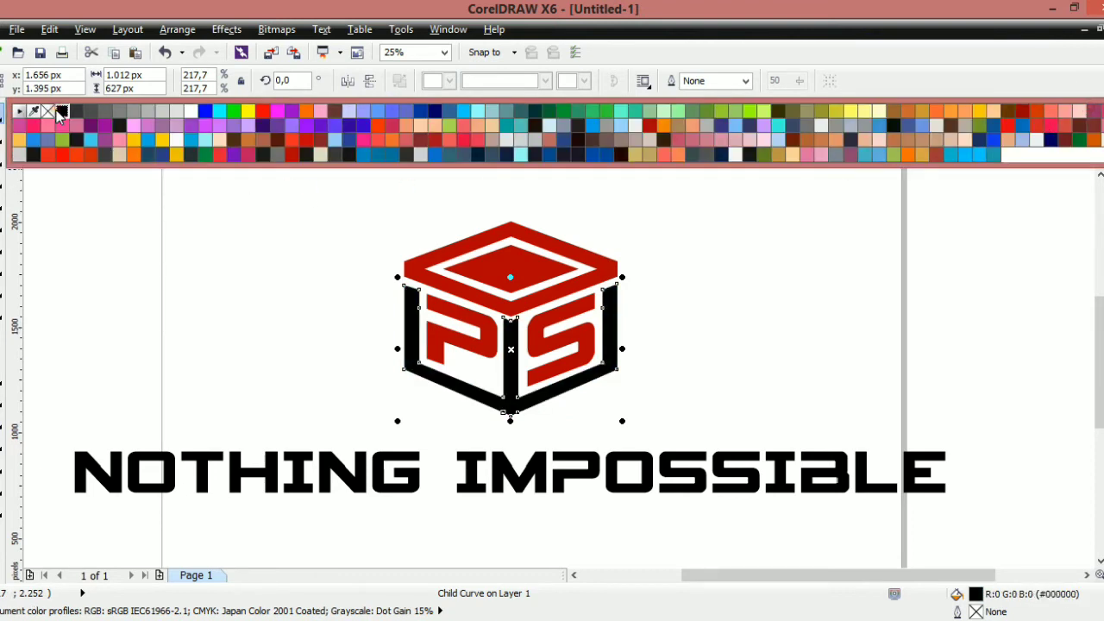
Fill the P and S letters within the grouped emblem with black
ctrl+click(493, 338)
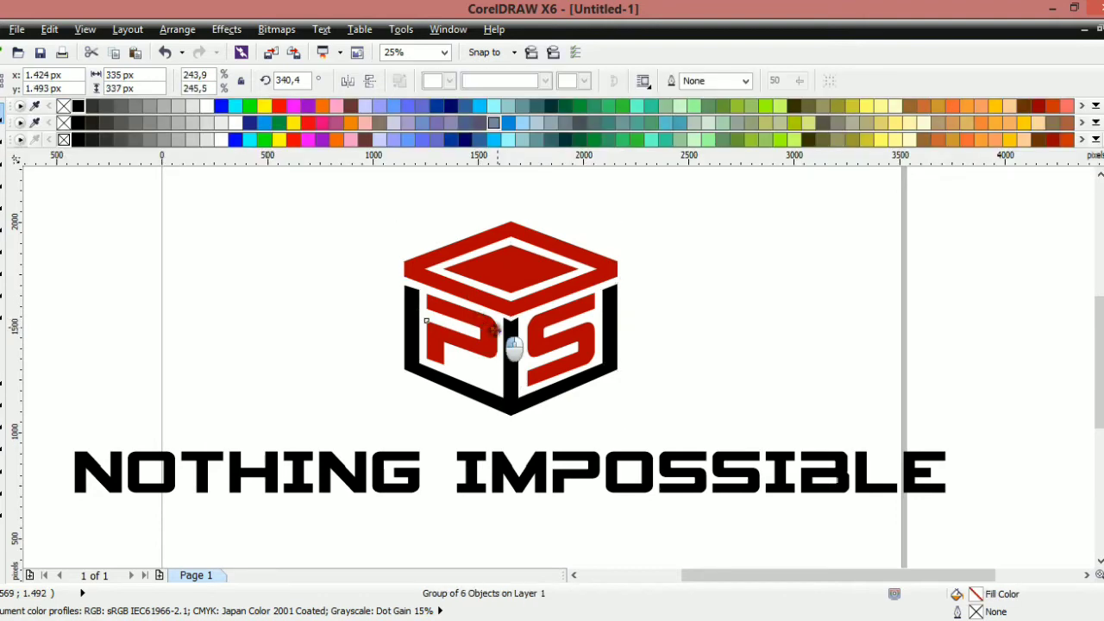
ctrl+shift+click(561, 352)
click(78, 106)
click(284, 312)
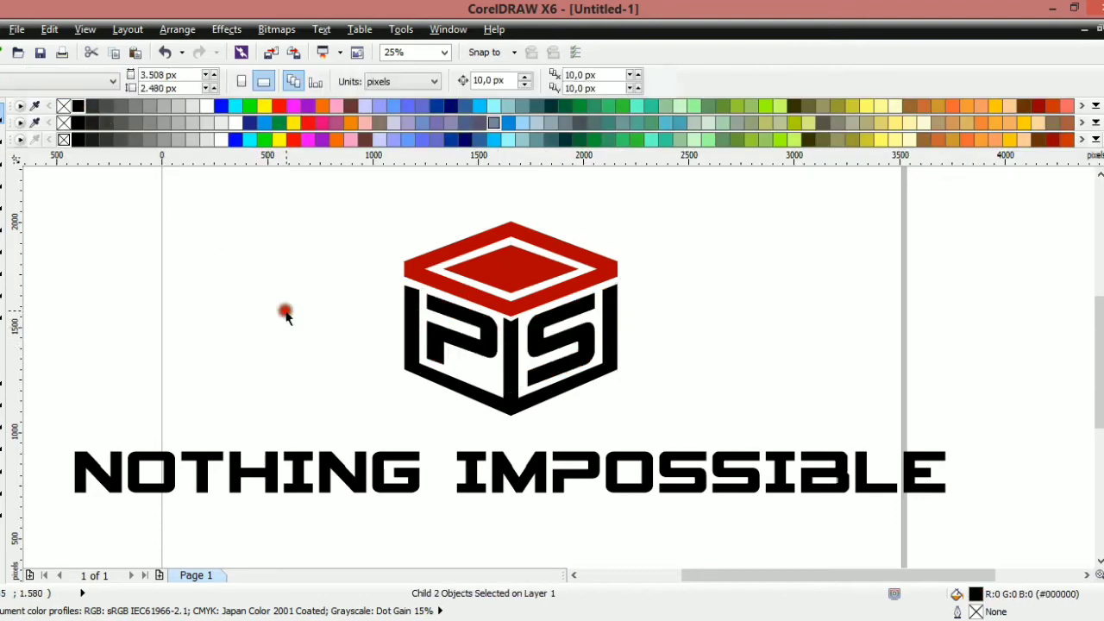
Recolour the word NOTHING in the NOTHING IMPOSSIBLE text dark red to match the emblem's lid
scroll(404, 397, down, 1)
scroll(453, 395, up, 1)
scroll(475, 449, down, 1)
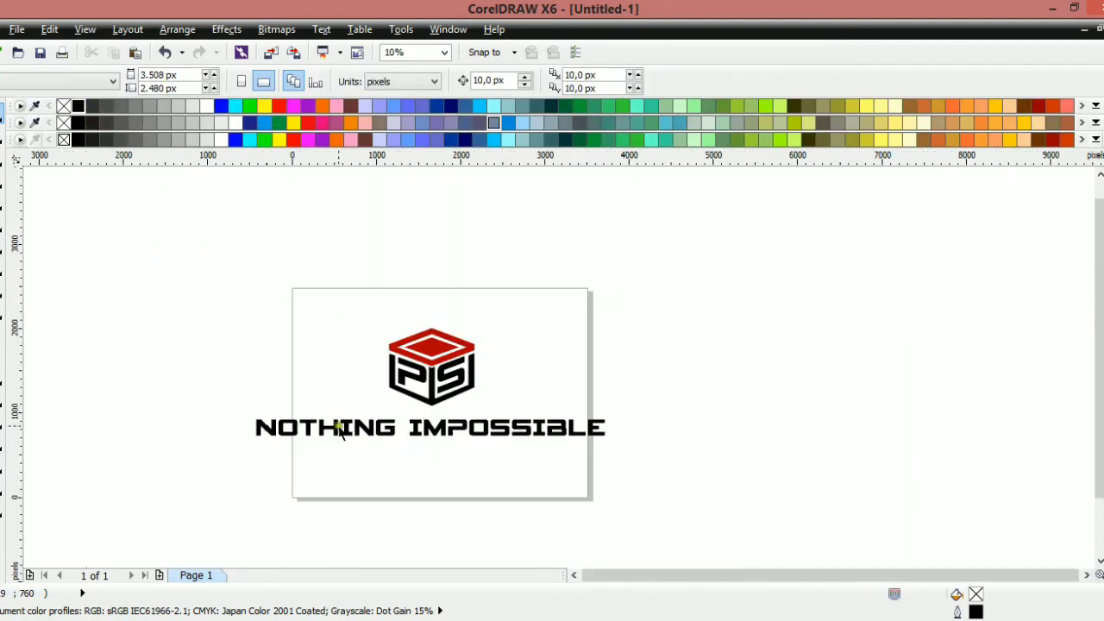
scroll(338, 423, up, 1)
click(243, 447)
drag(164, 435, 515, 442)
click(1039, 122)
key(ctrl+space)
click(805, 311)
scroll(707, 333, down, 1)
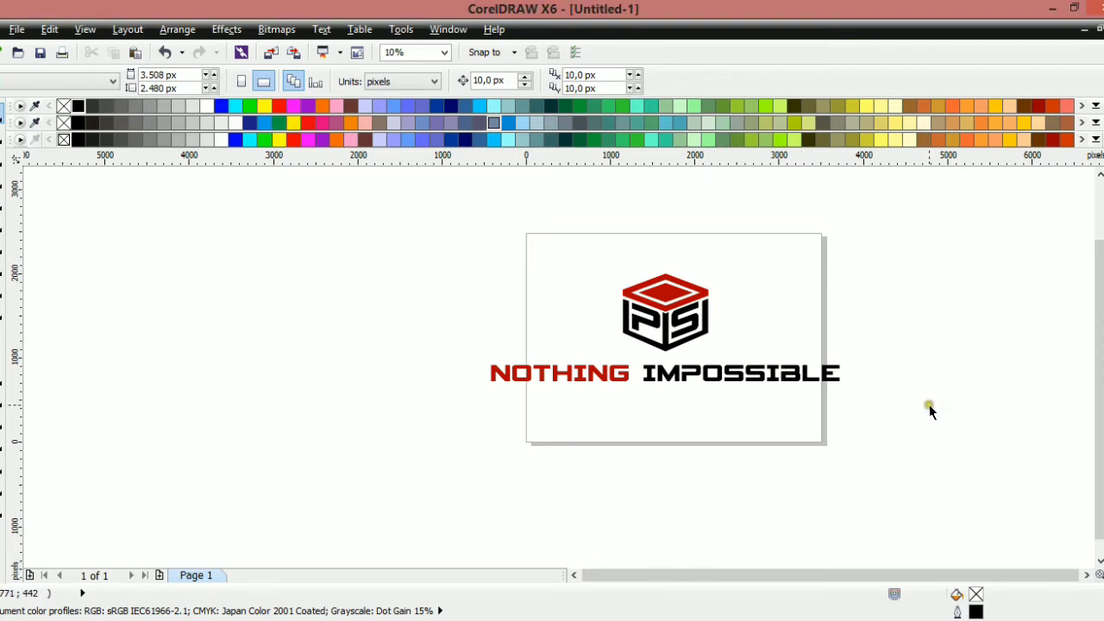
Open the T-shirt mockup SAVE 6117.cdr from the MOCKUP\IG folder on Local Disk (E:)
scroll(930, 411, up, 3)
scroll(905, 382, down, 3)
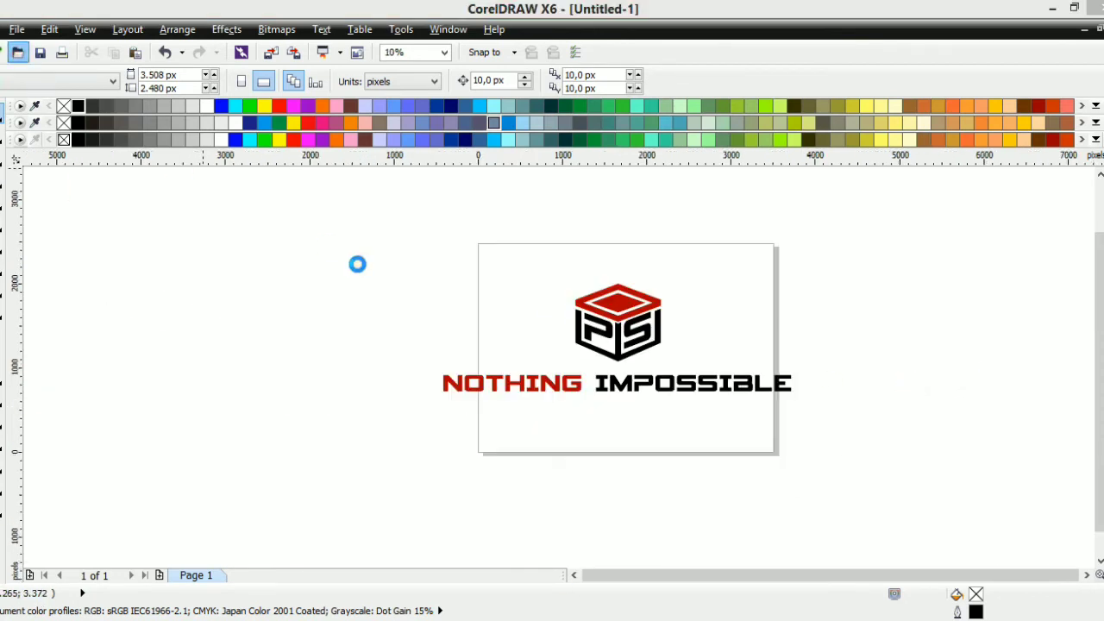
click(503, 394)
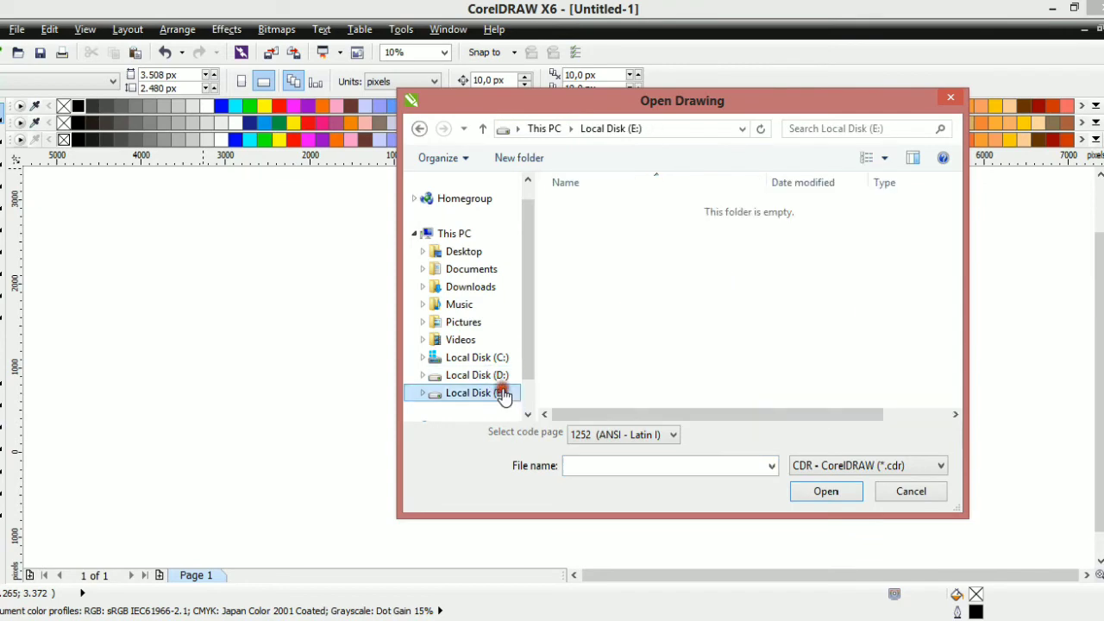
double_click(608, 382)
scroll(640, 344, down, 3)
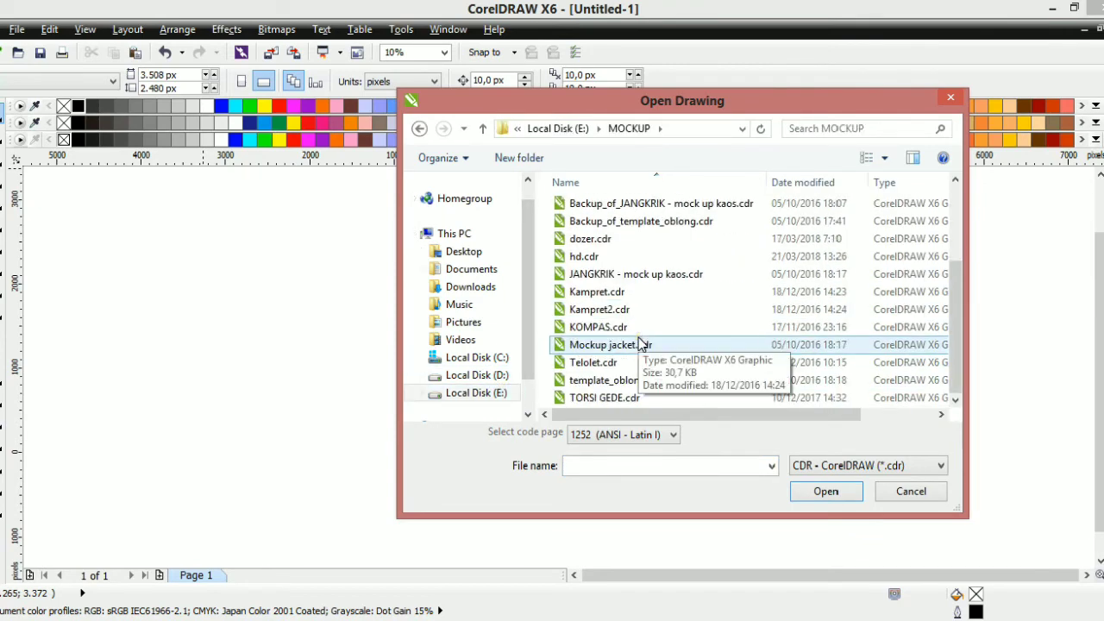
scroll(701, 298, up, 2)
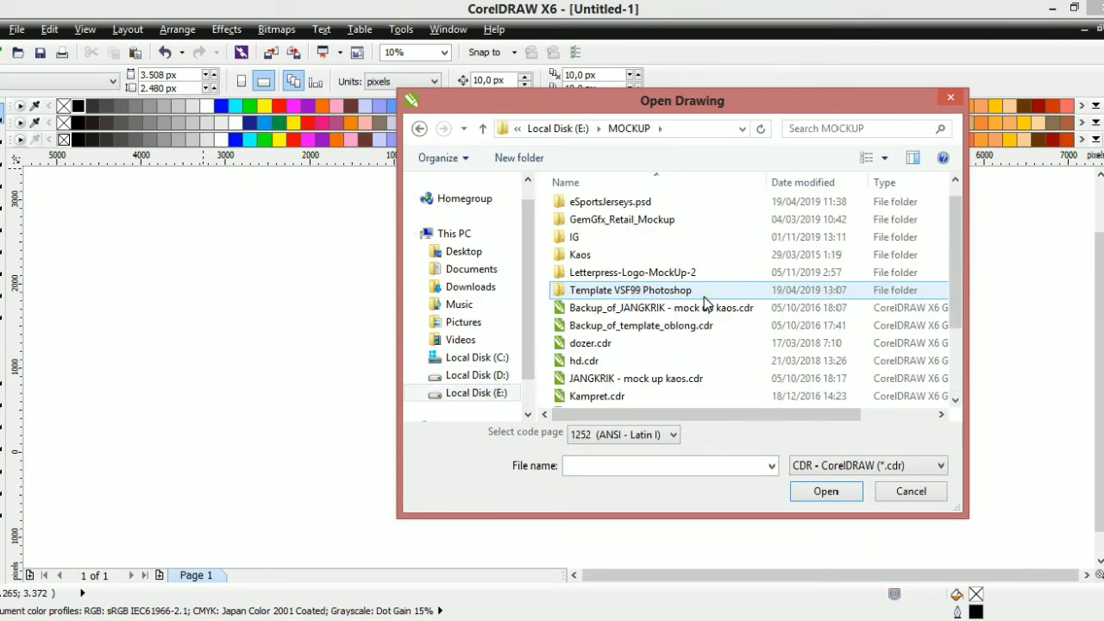
double_click(675, 236)
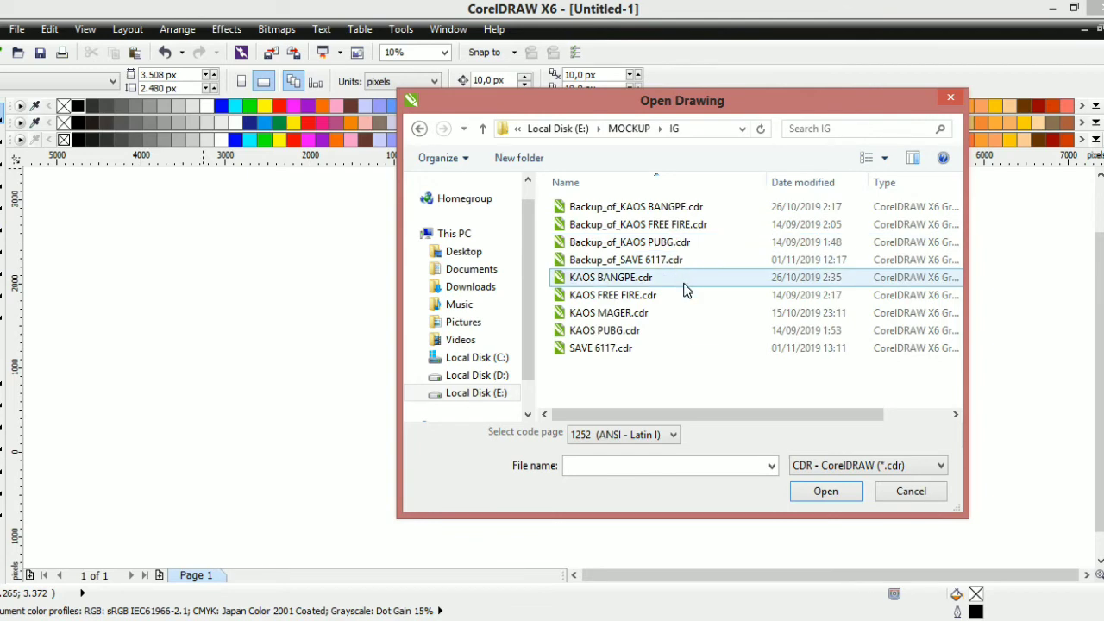
double_click(666, 347)
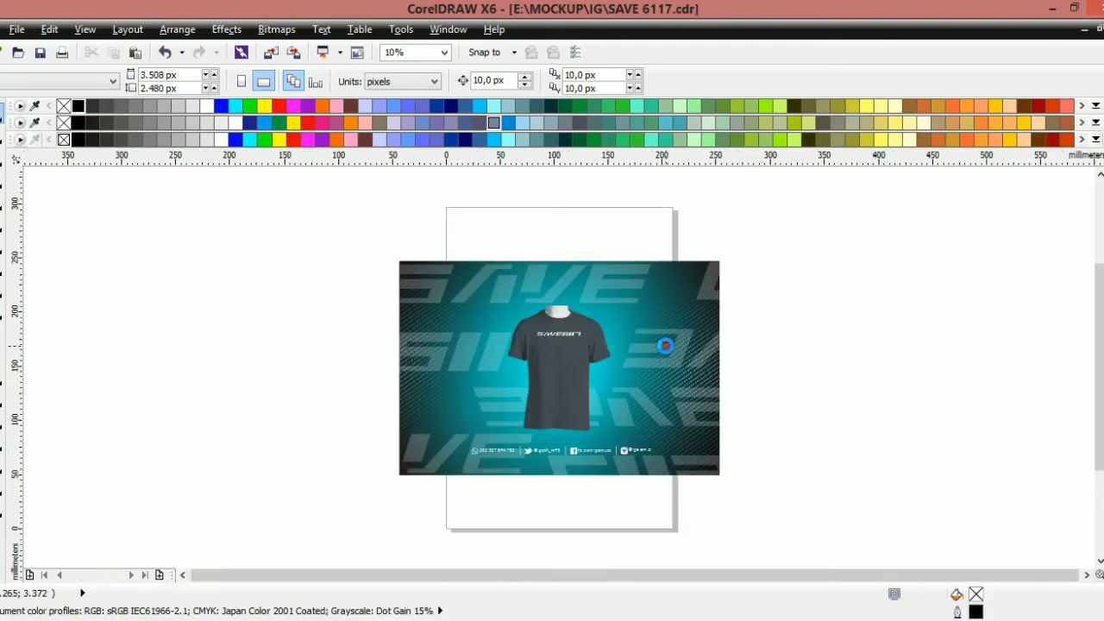
Copy the whole T-shirt mockup into the Untitled-1 document and place it beside the logo page
click(564, 353)
drag(327, 219, 897, 542)
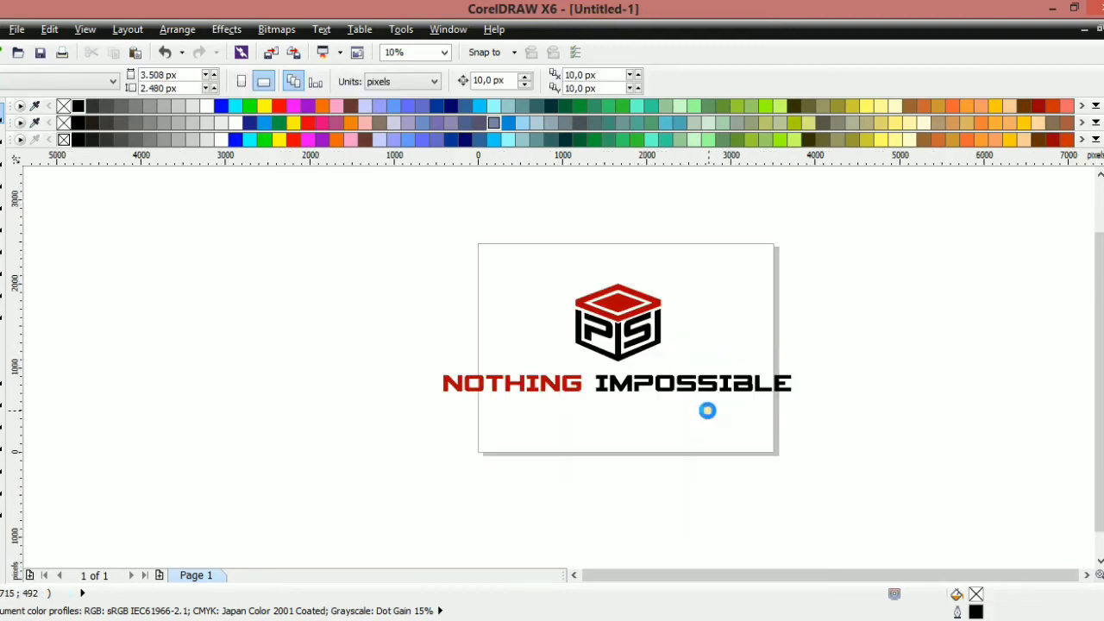
key(ctrl+v)
drag(695, 438, 340, 438)
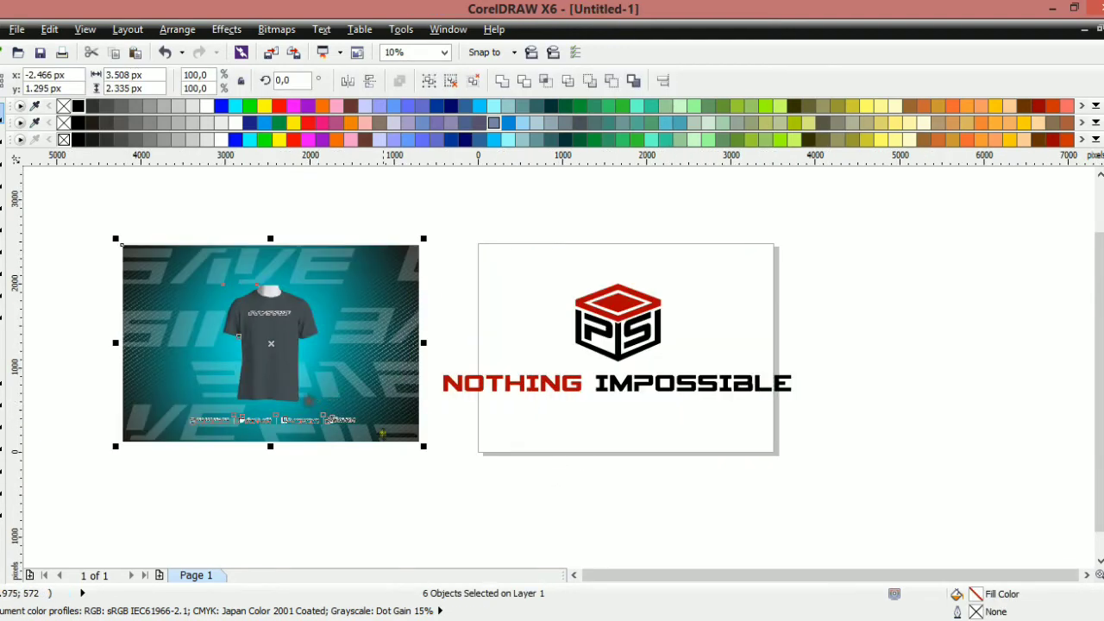
Scale the emblem and NOTHING IMPOSSIBLE text together down to about 1419 by 443 px
click(653, 427)
drag(853, 410, 538, 308)
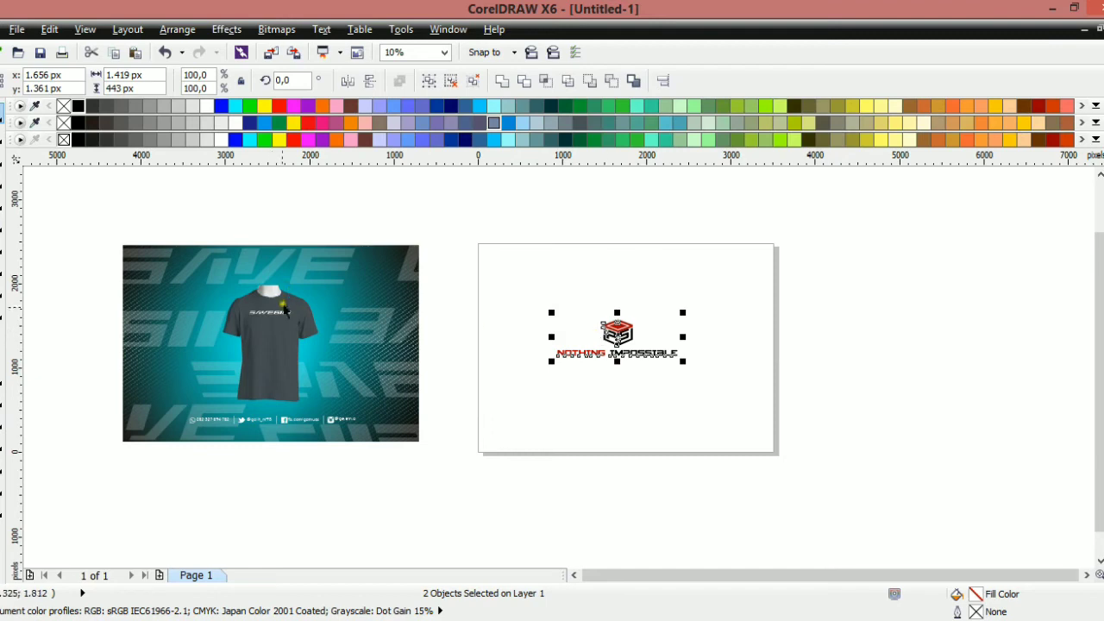
Delete the SAVE6117 lettering from the chest of the mockup T-shirt
click(285, 309)
scroll(284, 309, up, 3)
click(710, 333)
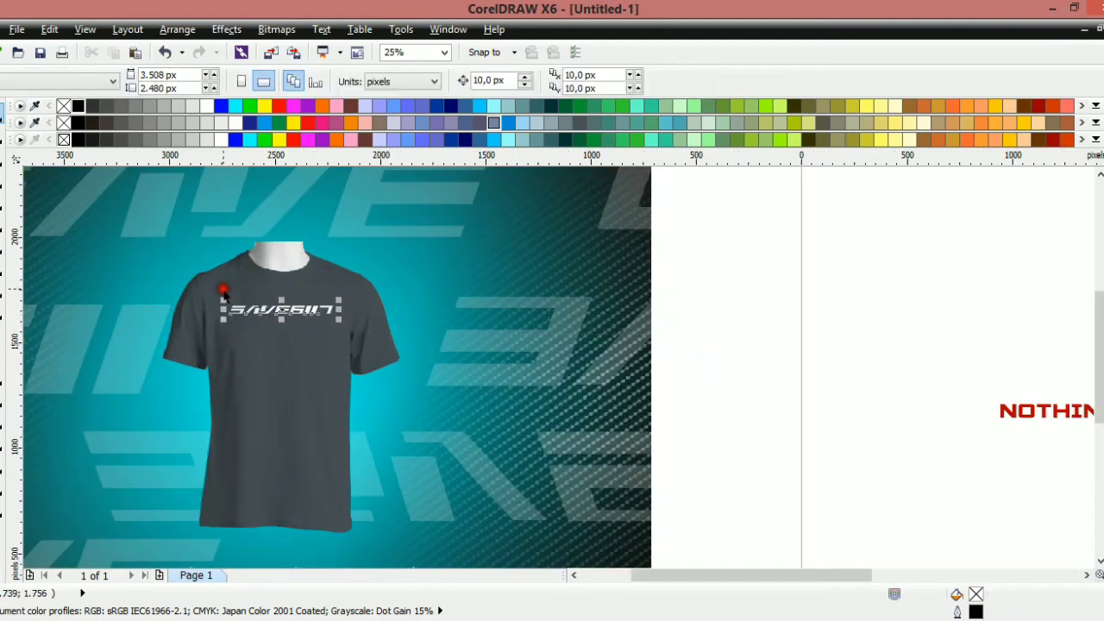
key(Delete)
Place a copy of the emblem and NOTHING IMPOSSIBLE text over the mockup T-shirt, keeping the original on the page
scroll(330, 343, down, 1)
scroll(619, 351, up, 1)
drag(978, 463, 465, 270)
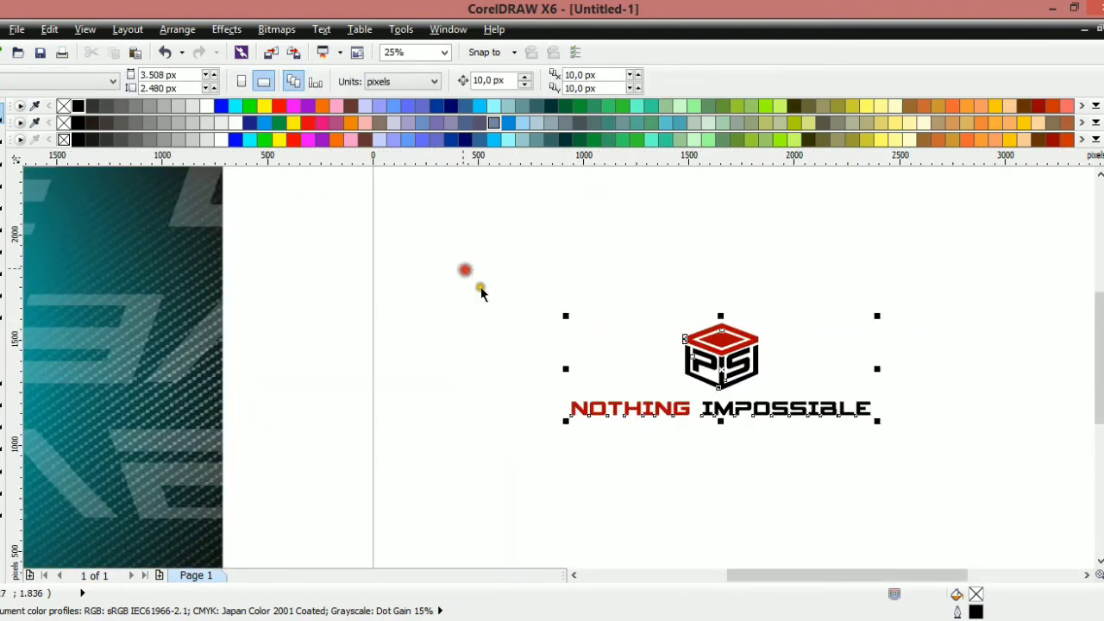
scroll(483, 287, down, 1)
scroll(210, 318, up, 1)
drag(1001, 381, 233, 304)
right_click(233, 304)
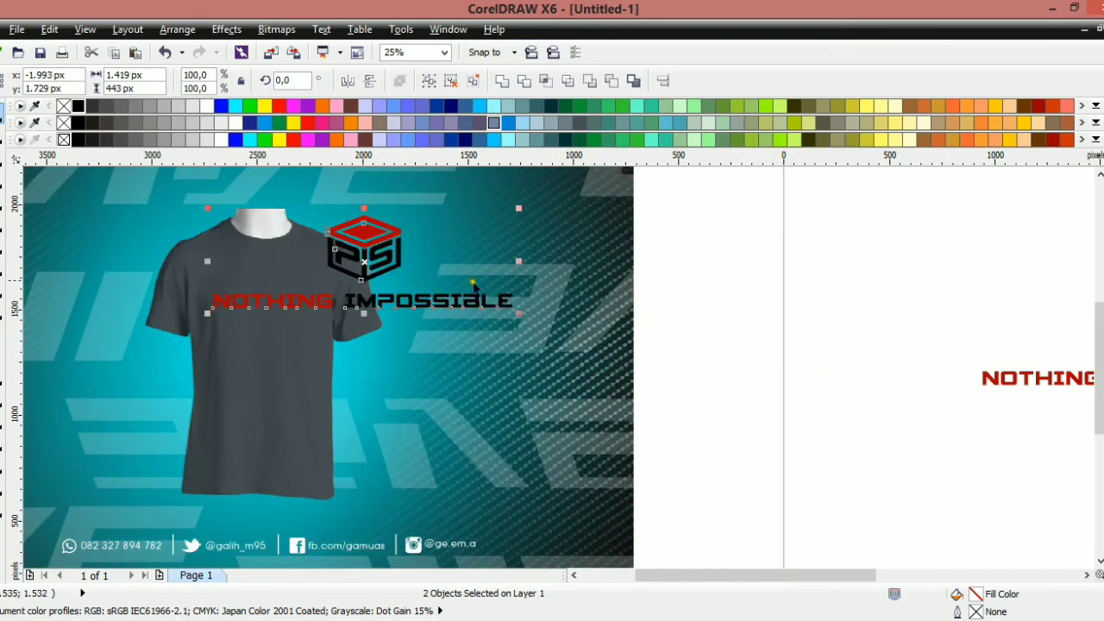
Scale the copied logo down to about 431 px wide and centre it horizontally on the T-shirt
drag(518, 209, 333, 269)
scroll(229, 293, up, 1)
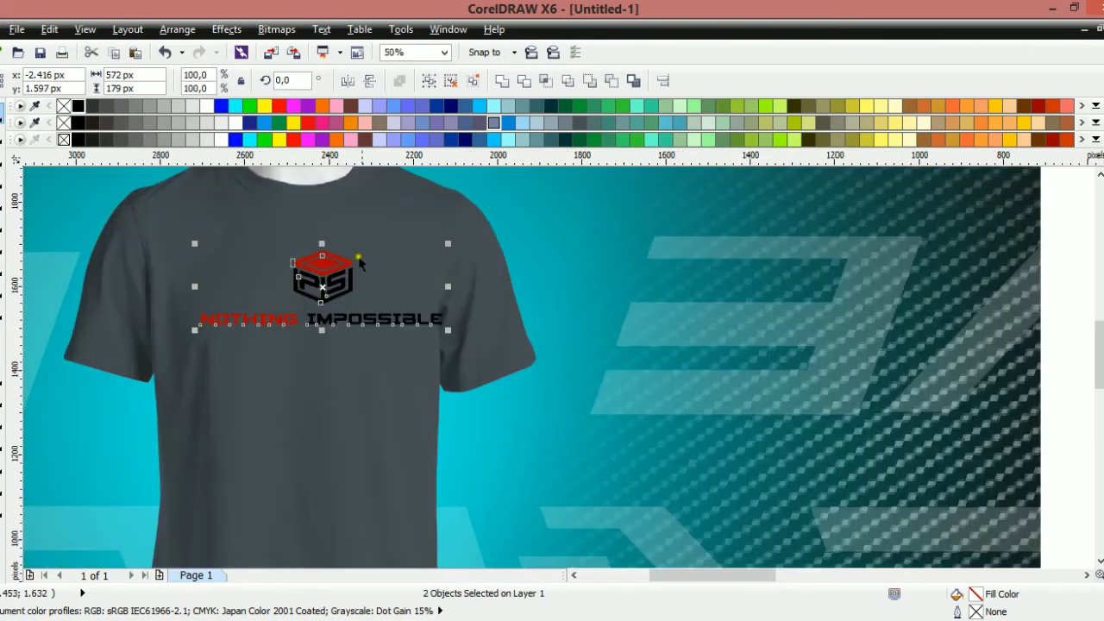
drag(448, 243, 388, 255)
shift+click(352, 428)
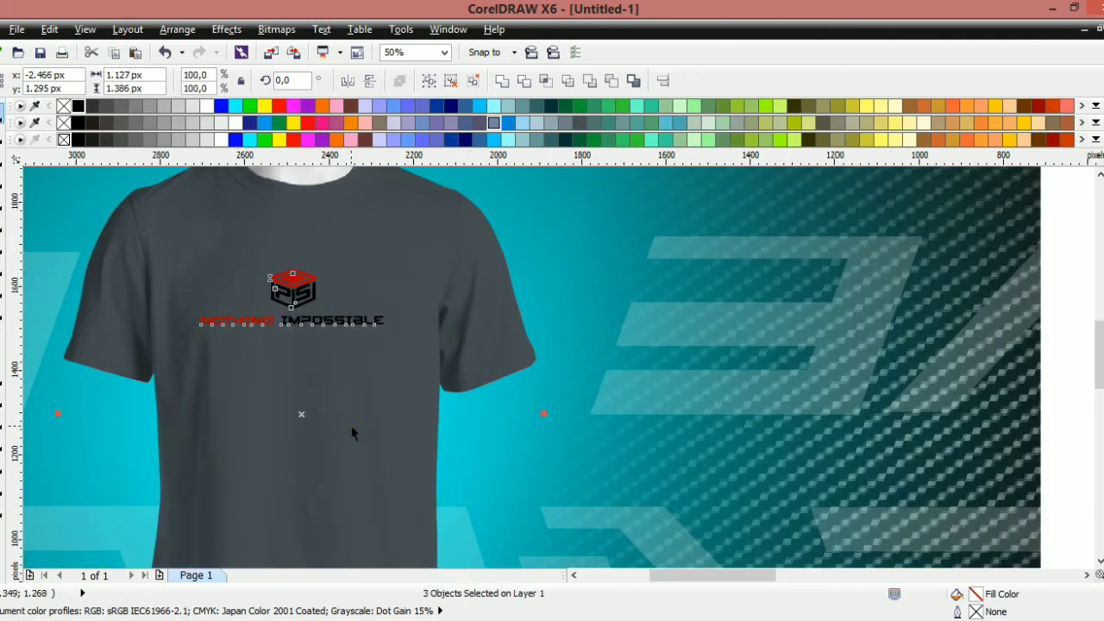
scroll(324, 314, up, 2)
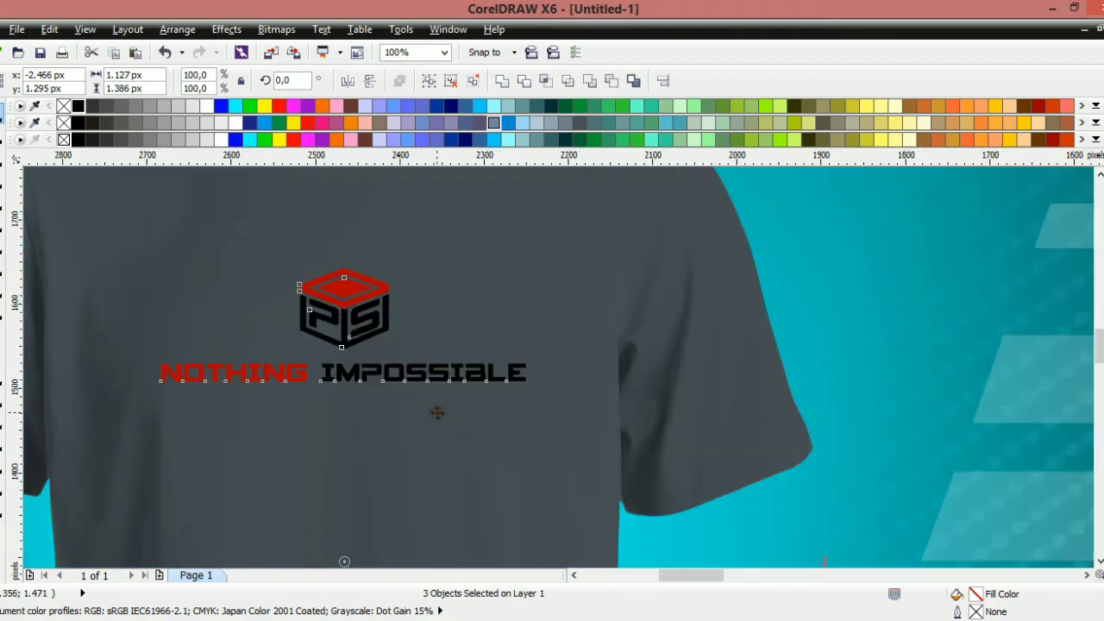
Move the copied logo higher on the T-shirt's chest, keeping it centred horizontally on the shirt
shift+click(449, 444)
scroll(328, 326, up, 2)
drag(374, 345, 380, 249)
scroll(380, 250, down, 4)
scroll(424, 456, up, 2)
shift+click(424, 456)
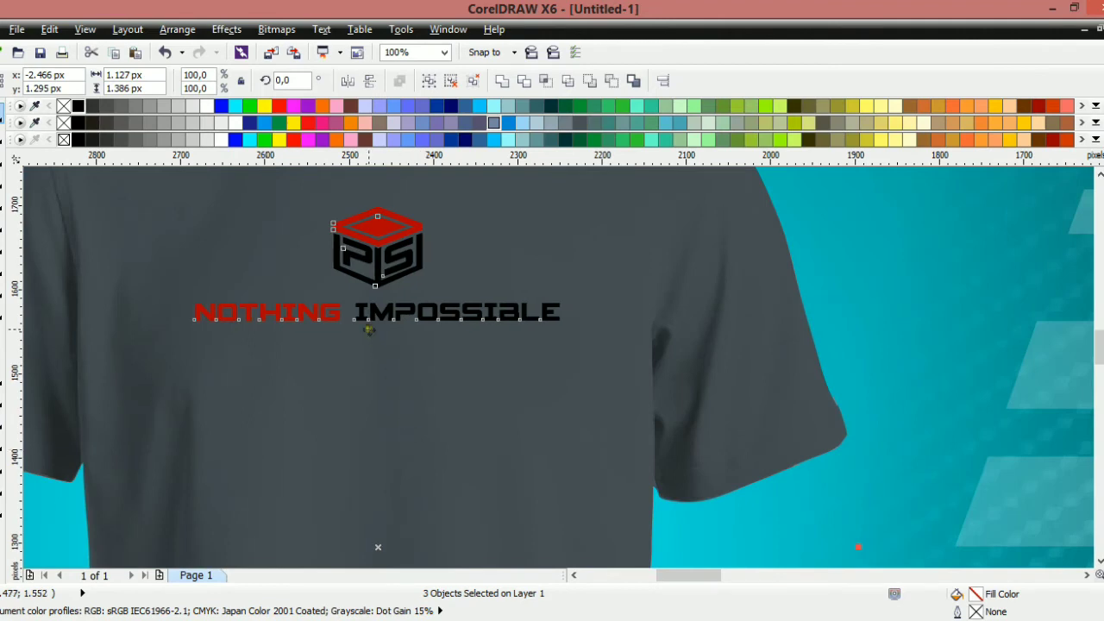
Recolour the word IMPOSSIBLE in the shirt's logo text white
scroll(369, 330, down, 2)
scroll(349, 321, up, 2)
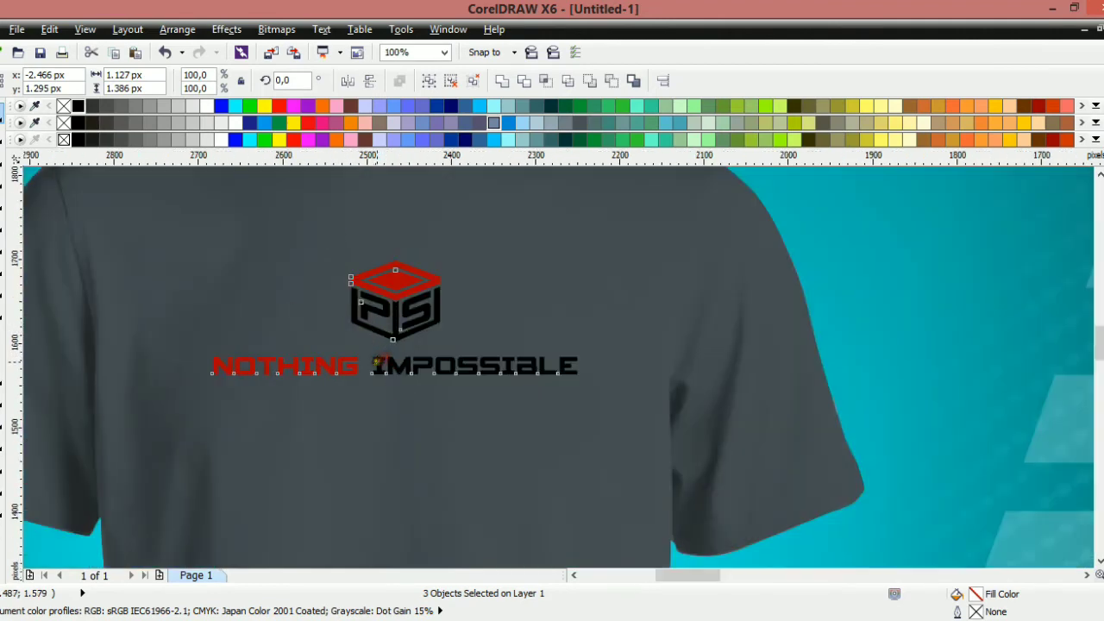
double_click(376, 364)
drag(373, 365, 647, 365)
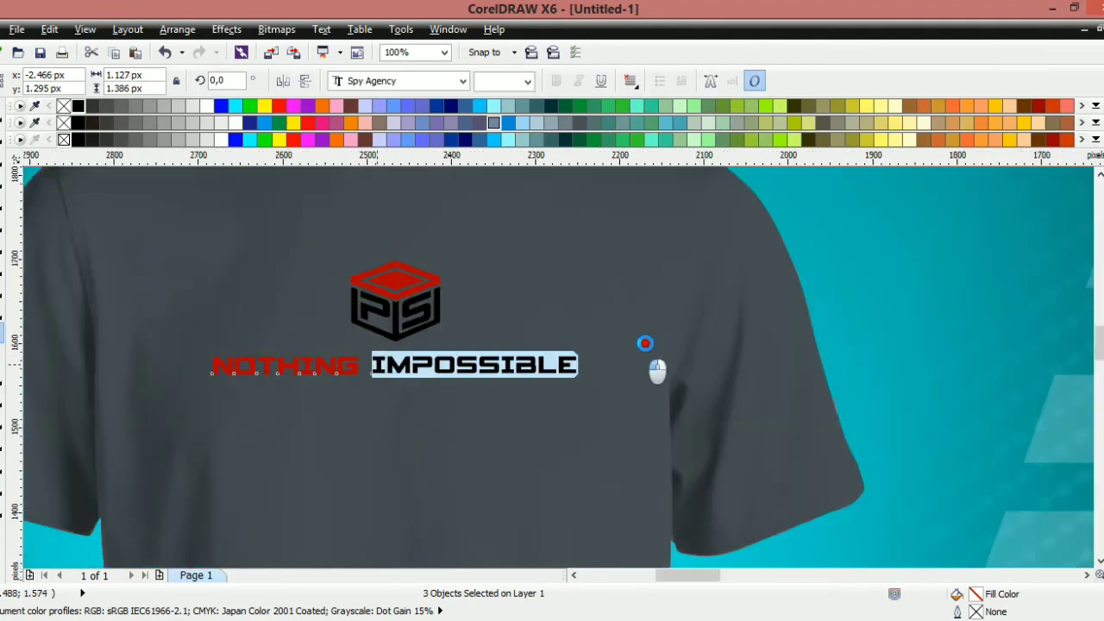
click(374, 335)
key(ctrl+space)
Fill the lower box frame and the P and S letters of the shirt's emblem with white
ctrl+click(392, 335)
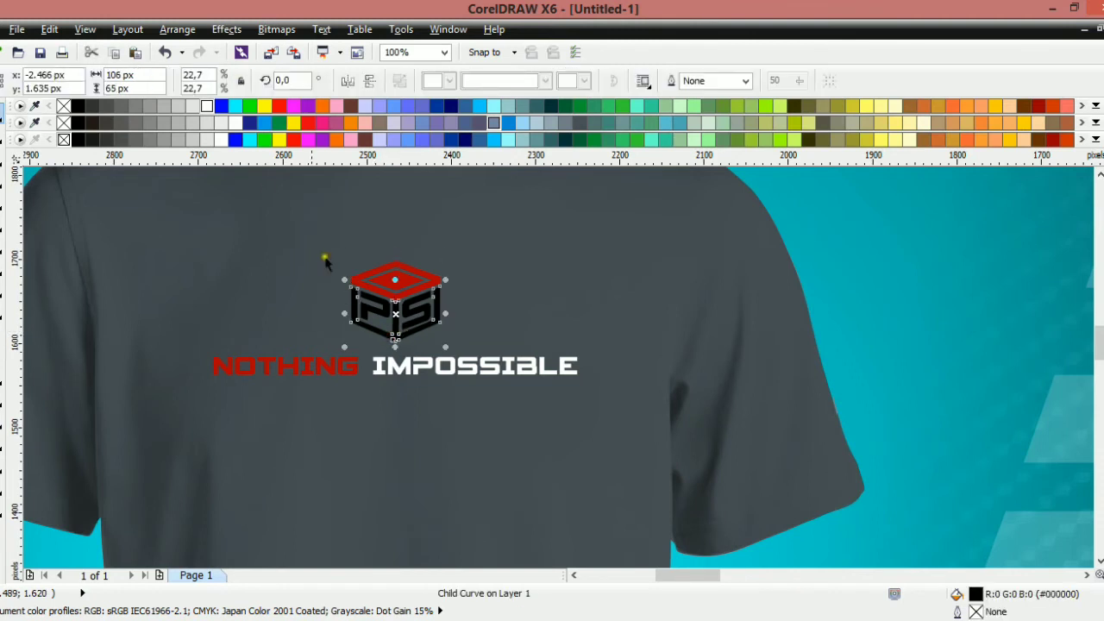
click(206, 107)
ctrl+click(376, 306)
ctrl+shift+click(406, 311)
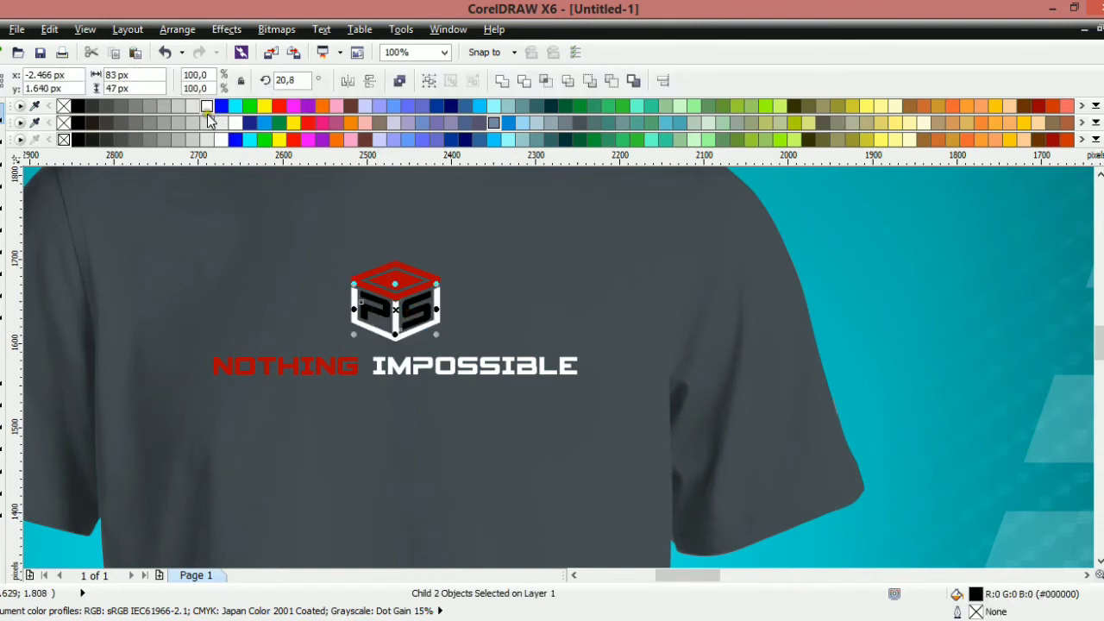
click(207, 110)
Fill the entire NOTHING IMPOSSIBLE text on the shirt with white
click(346, 365)
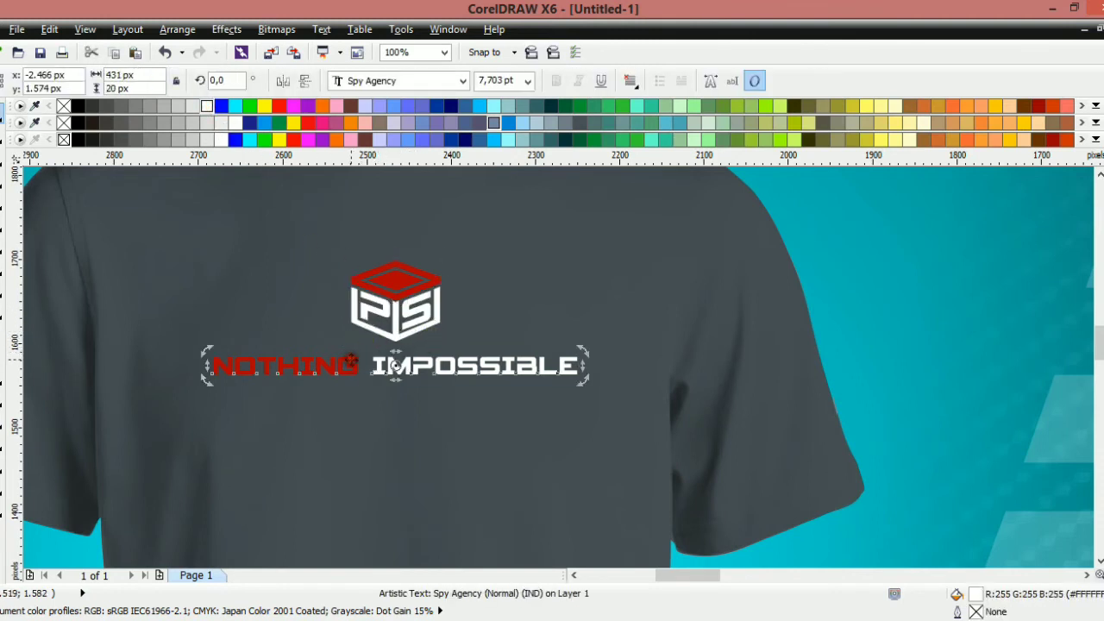
key(Escape)
click(332, 367)
click(207, 107)
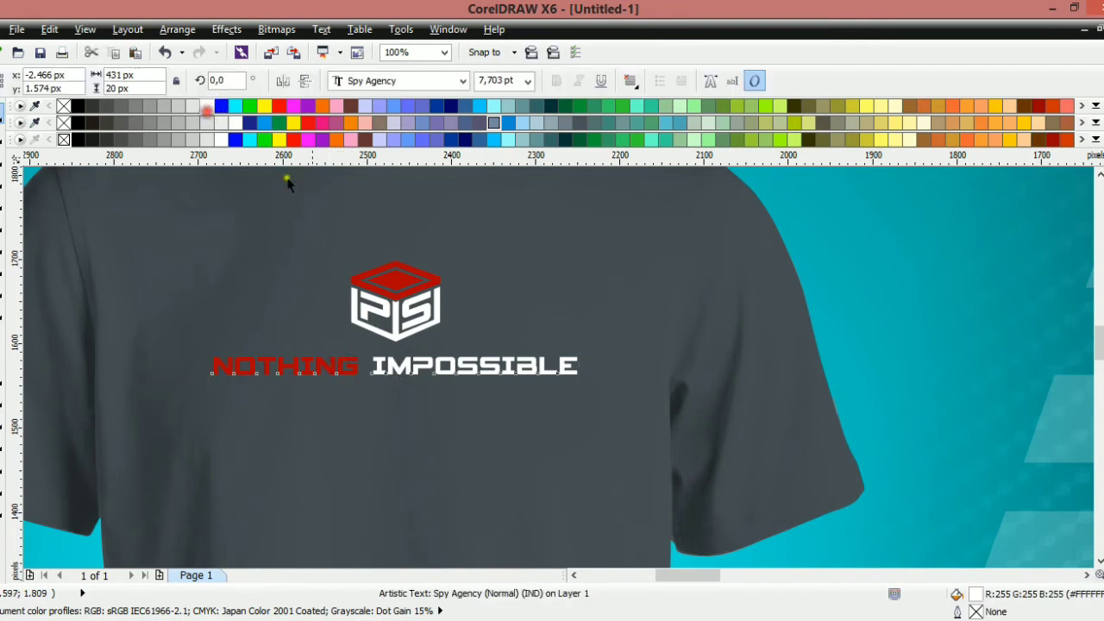
Fill the whole grouped emblem on the shirt, including its lid, with white
ctrl+click(395, 283)
click(381, 294)
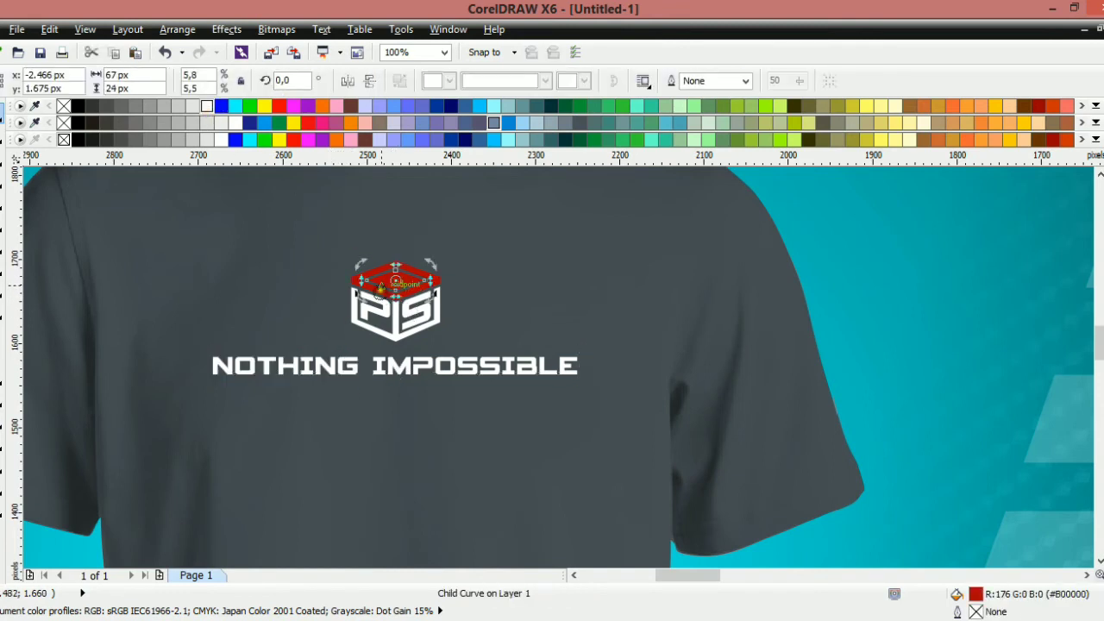
click(353, 281)
click(207, 106)
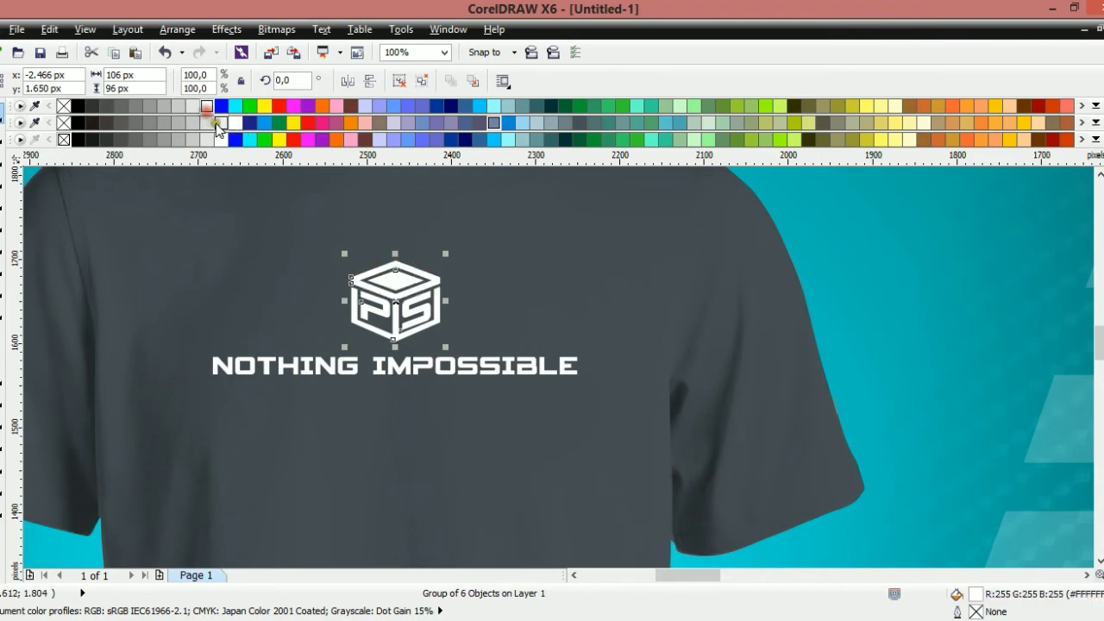
Show the Object Manager and fill the T-shirt's base curve with white (#FFFFFF)
click(468, 339)
scroll(470, 362, down, 2)
scroll(471, 377, up, 1)
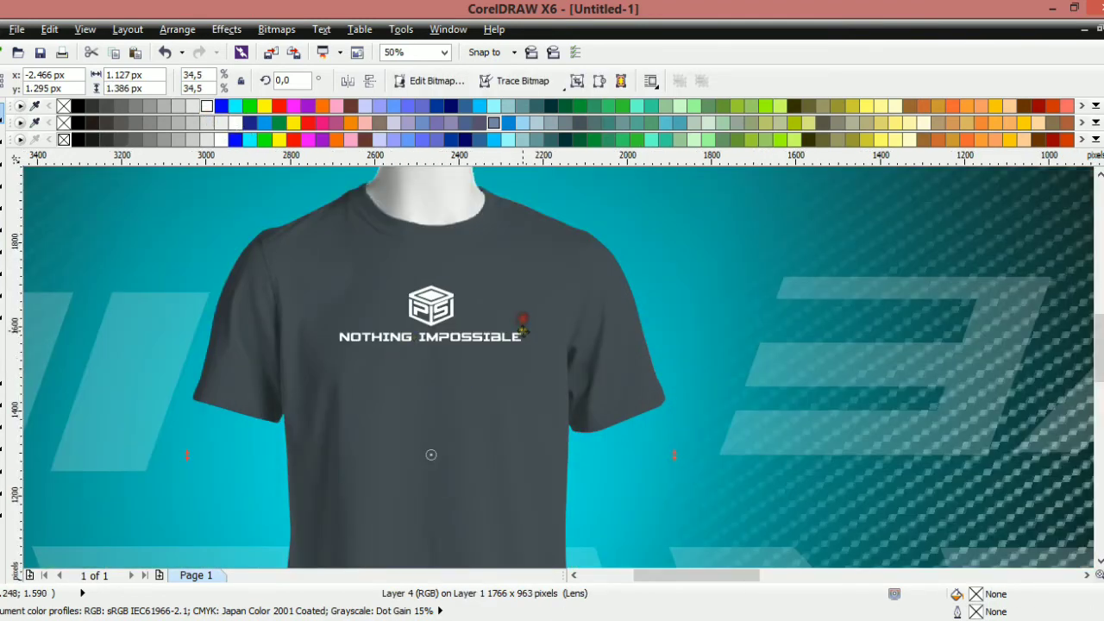
scroll(523, 326, down, 1)
click(359, 29)
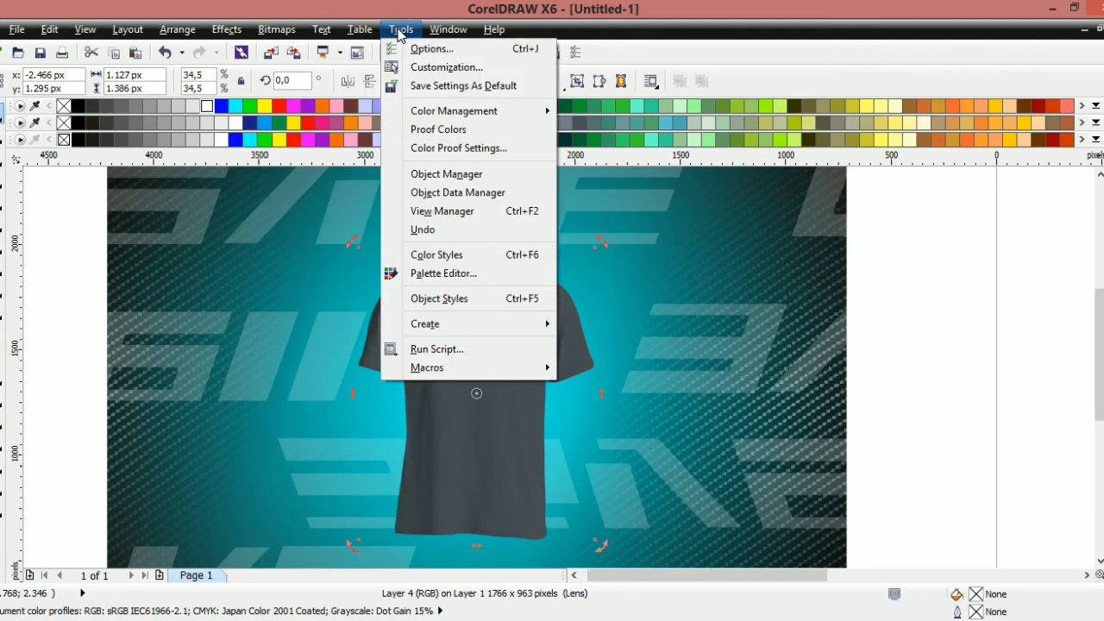
click(446, 174)
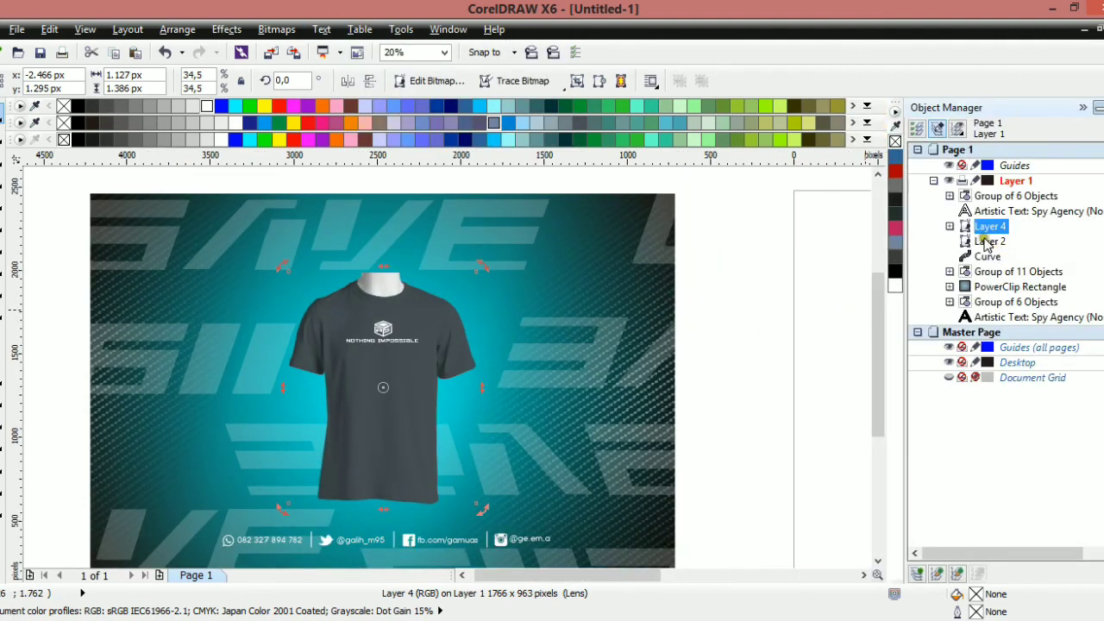
click(988, 243)
click(991, 257)
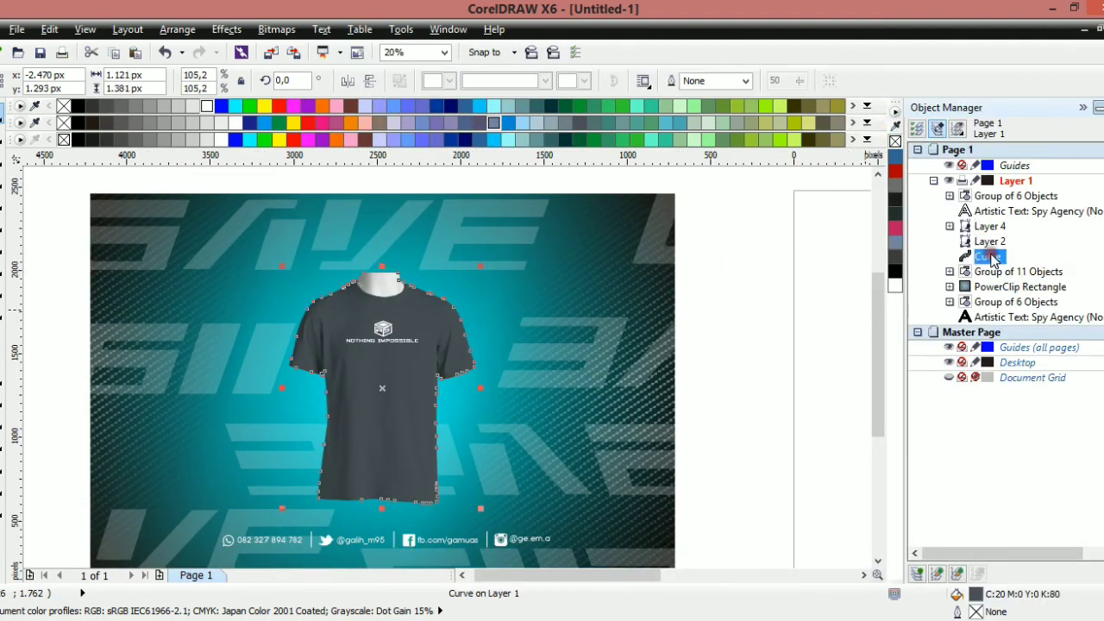
click(208, 117)
Try a red fill on the shirt's NOTHING IMPOSSIBLE text and undo it
scroll(394, 347, up, 3)
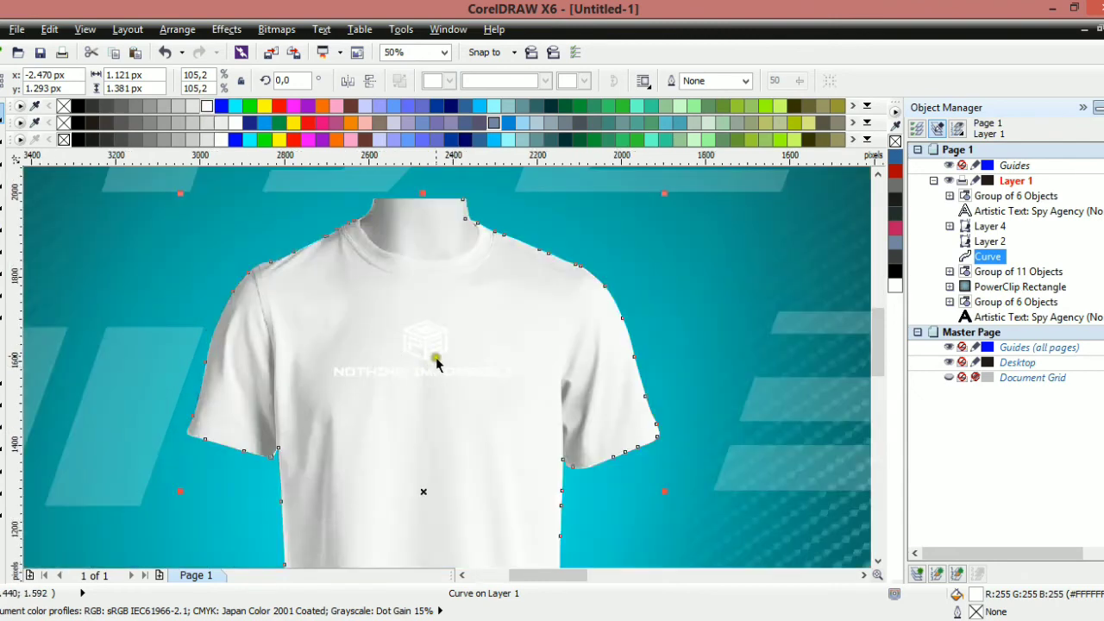
scroll(428, 345, up, 2)
click(477, 418)
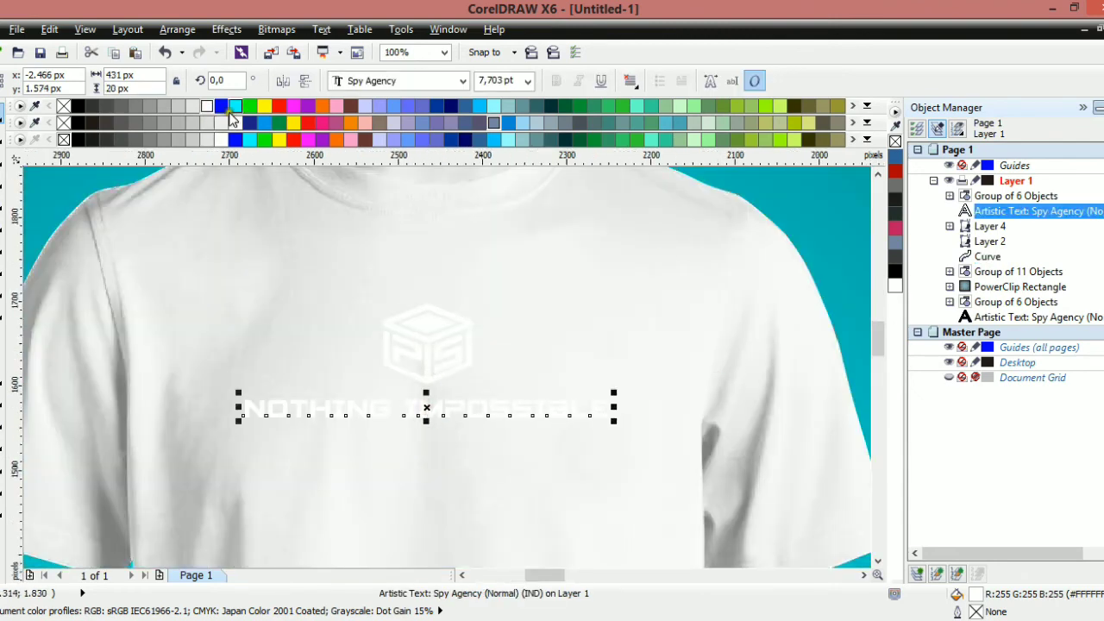
click(278, 106)
key(ctrl+z)
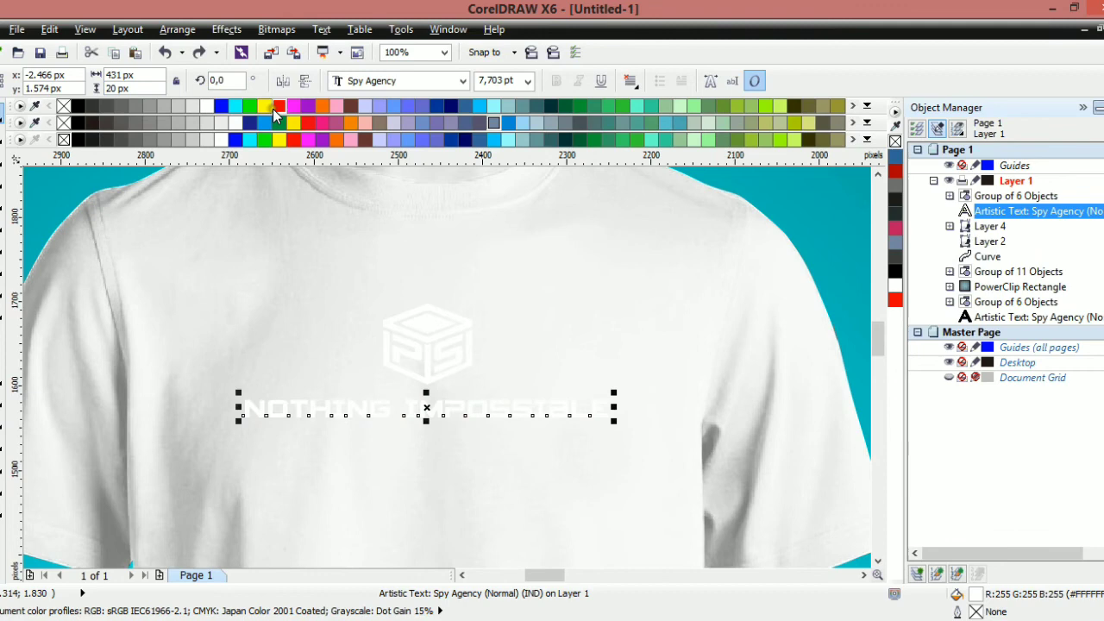
Fill the shirt's NOTHING IMPOSSIBLE text and the emblem's P, S and top diamond with black
click(77, 107)
ctrl+click(437, 356)
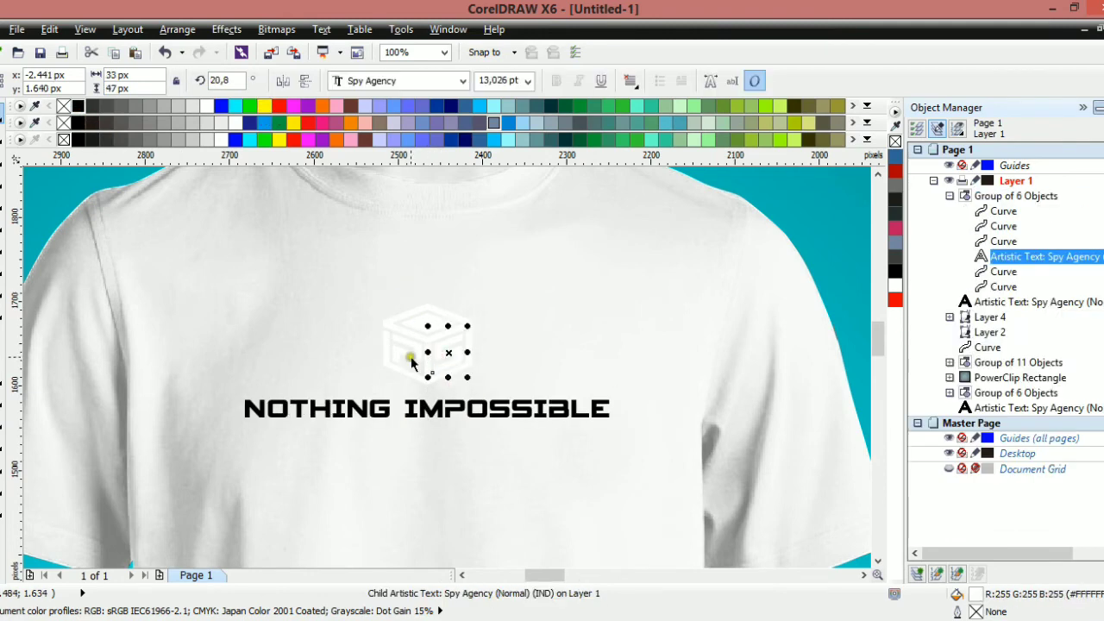
ctrl+shift+click(413, 362)
click(278, 106)
ctrl+shift+click(426, 317)
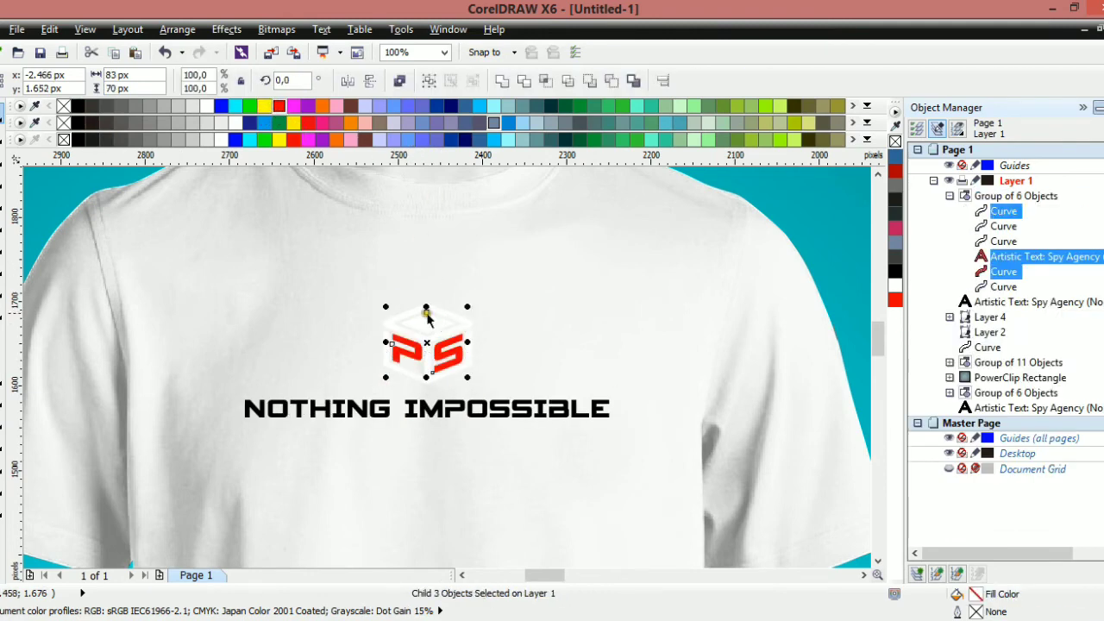
click(78, 107)
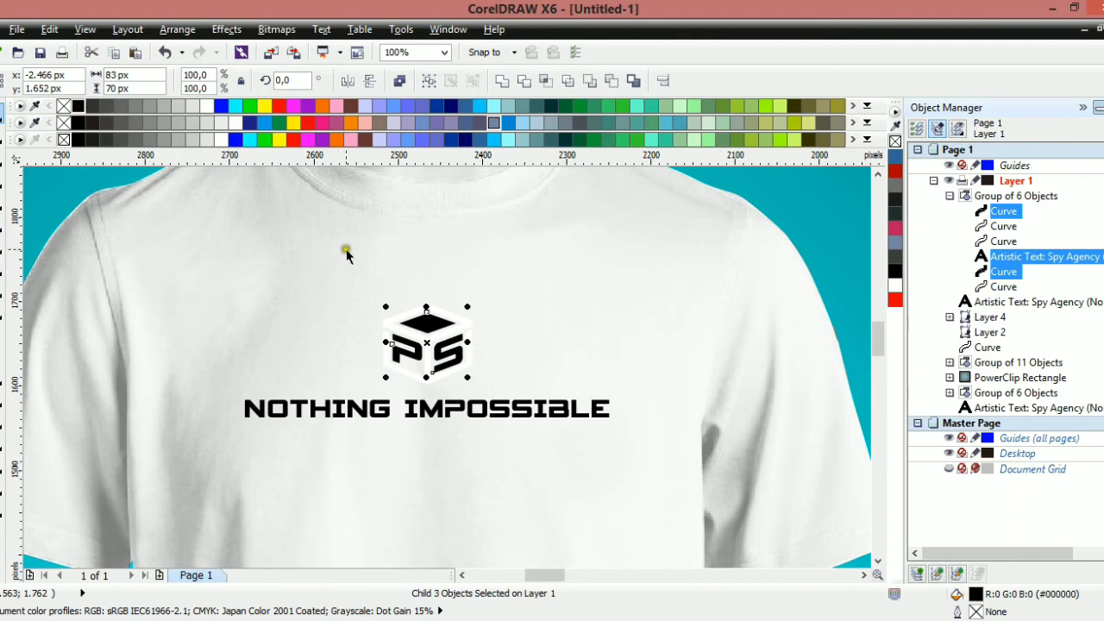
Fill the shirt emblem's lower box frame with red, and apply the same red (#FF0000) to the whole emblem group
ctrl+double_click(434, 379)
click(280, 106)
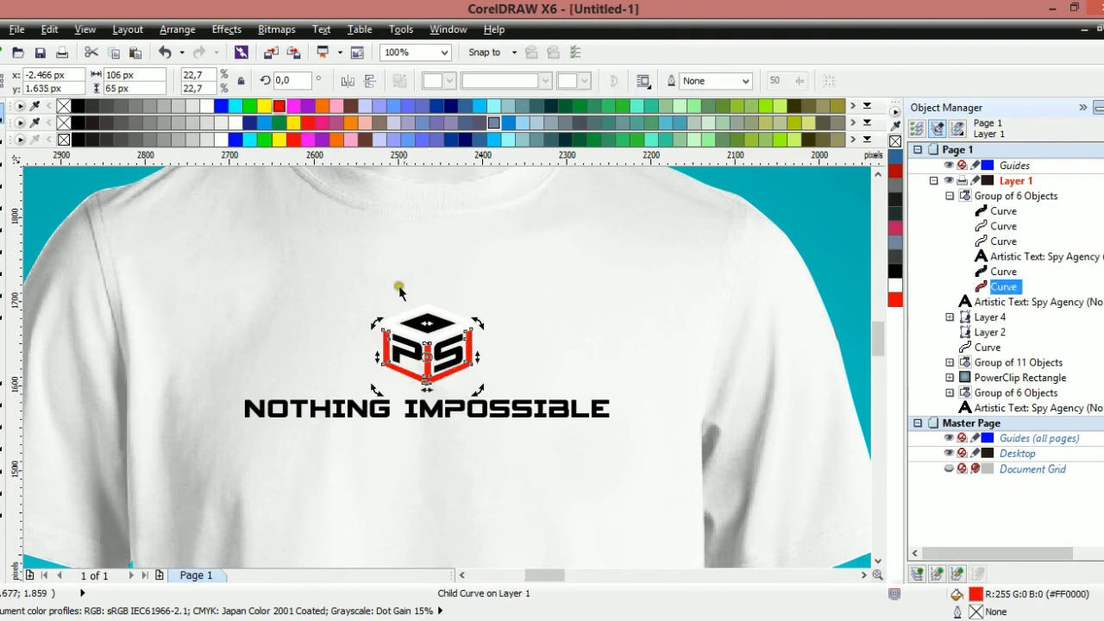
ctrl+click(439, 334)
scroll(446, 334, up, 1)
click(446, 336)
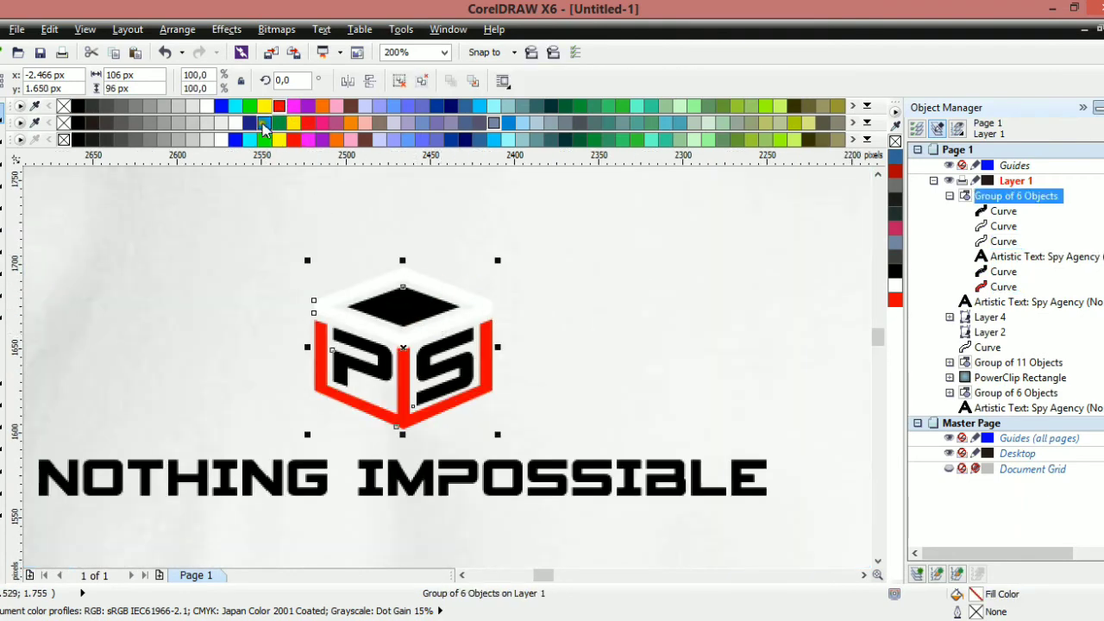
click(277, 106)
Fill the P, the S and the top diamond inside the red shirt emblem with black
ctrl+click(383, 366)
ctrl+shift+click(430, 366)
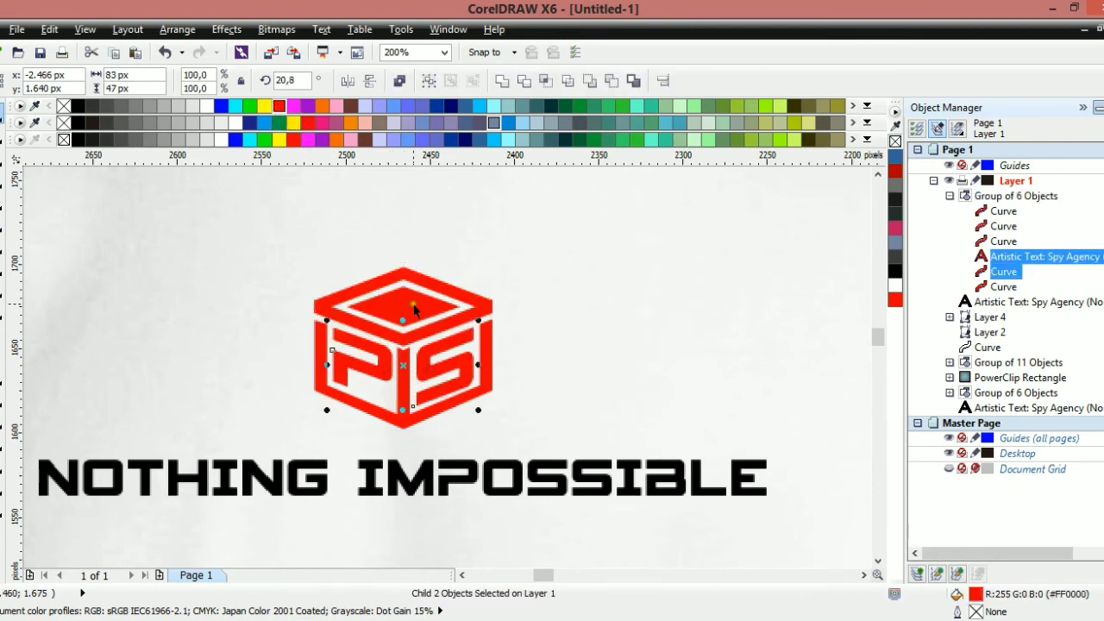
ctrl+shift+click(411, 304)
click(76, 105)
click(272, 274)
scroll(279, 216, down, 3)
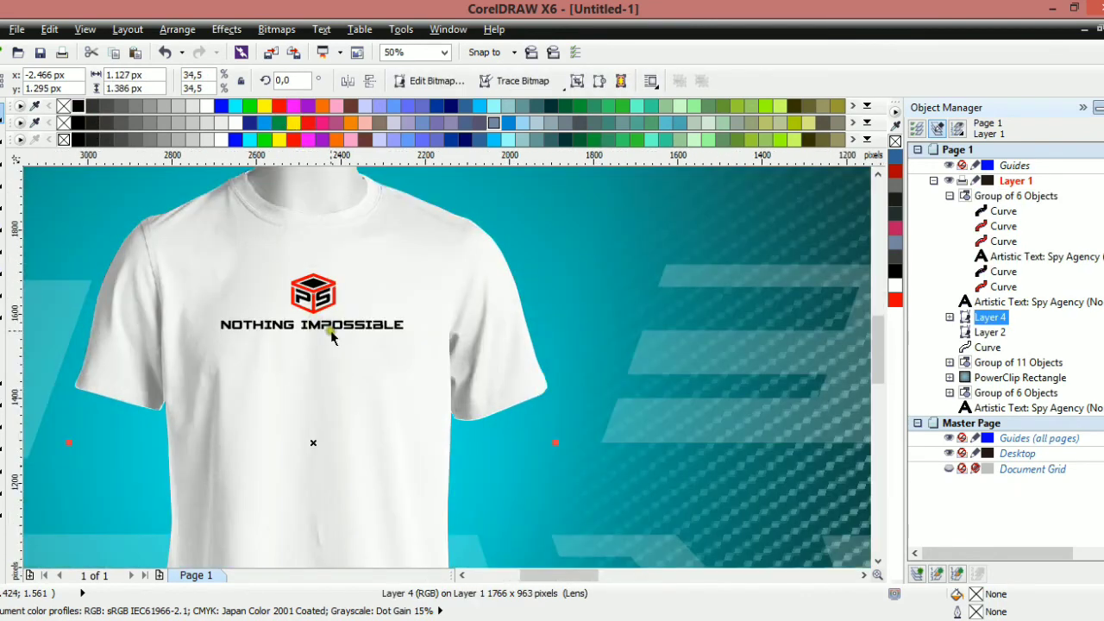
Move the shirt's emblem and NOTHING IMPOSSIBLE text one level back, beneath the Layer 4 bitmap, and hide the Object Manager
click(315, 335)
shift+click(321, 306)
scroll(572, 351, down, 1)
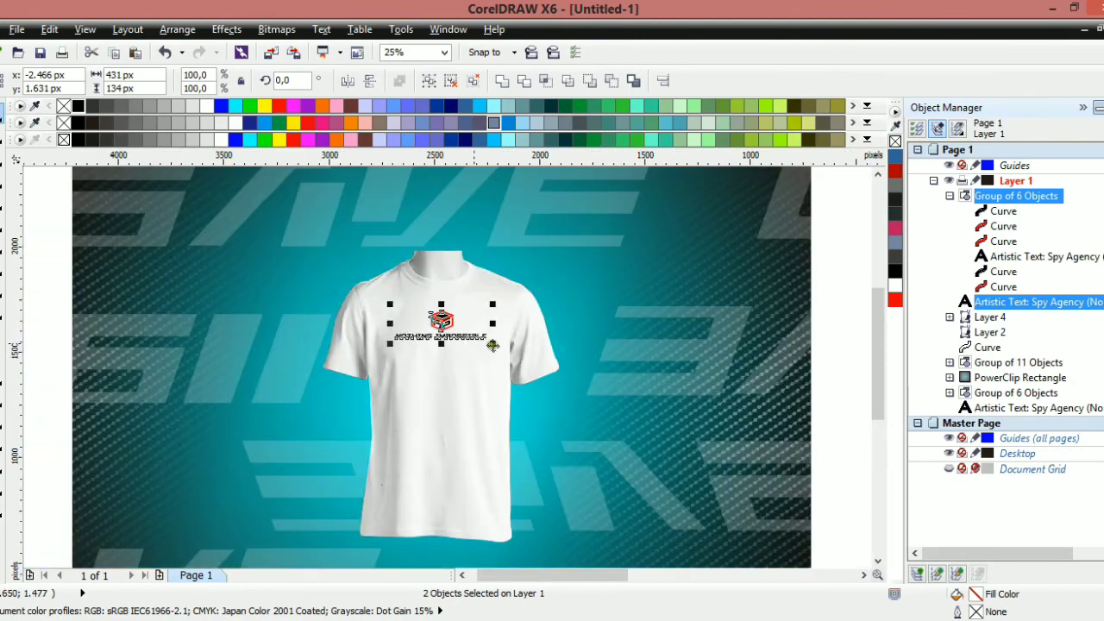
drag(845, 348, 363, 285)
key(ctrl+Page_Down)
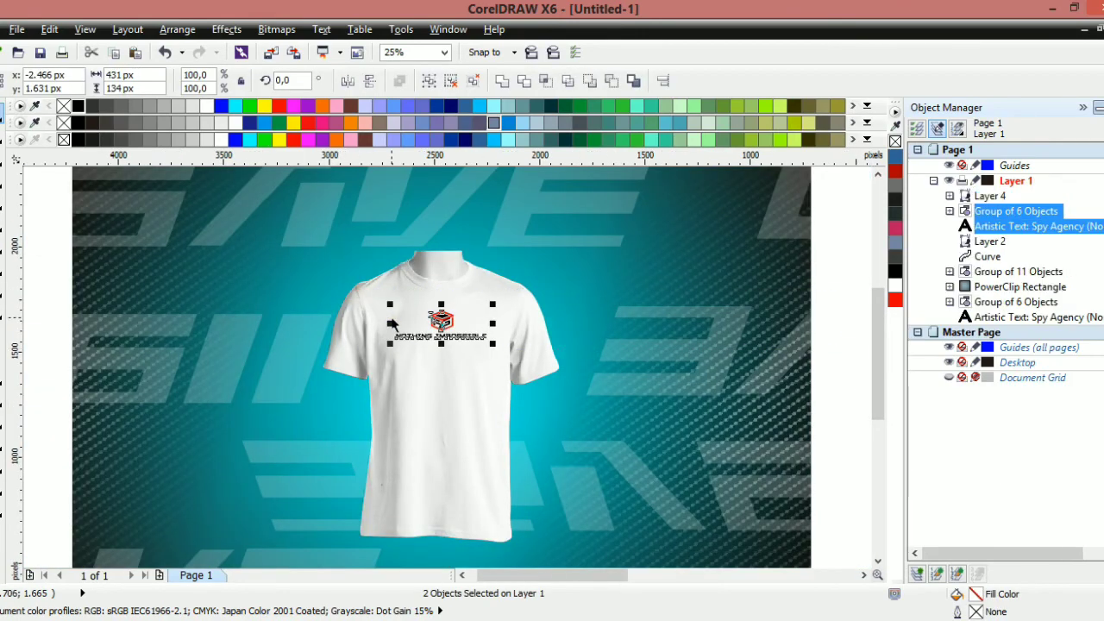
scroll(392, 327, down, 1)
scroll(400, 361, up, 1)
scroll(482, 336, down, 1)
click(1080, 107)
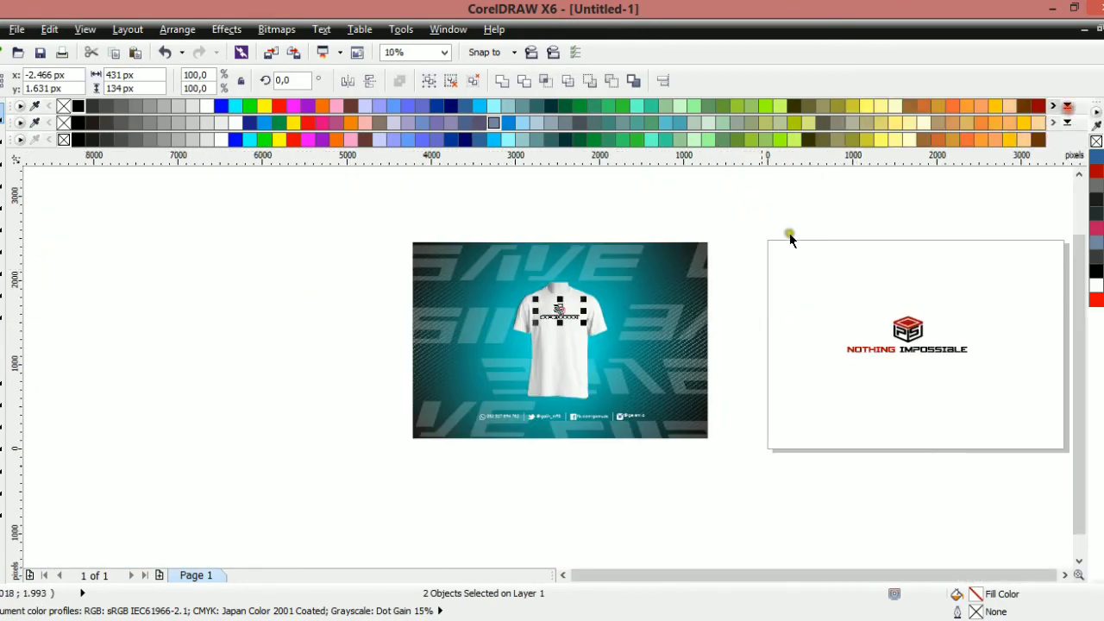
Open the mockup background's PowerClip contents for editing, try deleting the right-hand texture and lettering, and undo the deletion
scroll(756, 302, up, 1)
scroll(582, 357, down, 1)
double_click(526, 403)
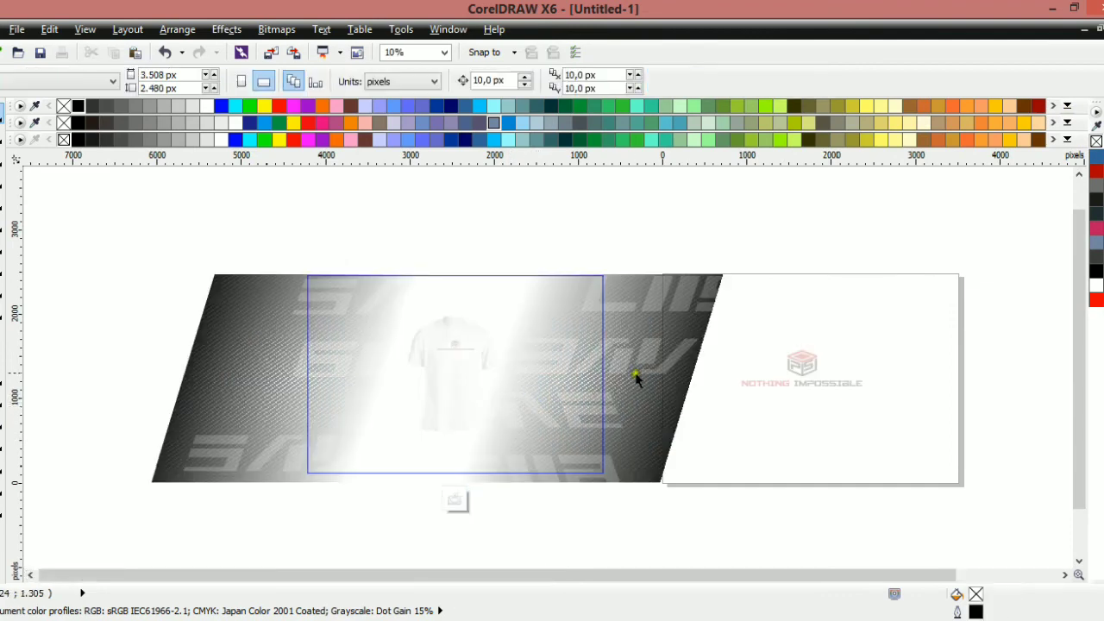
click(636, 375)
shift+click(613, 432)
shift+click(613, 478)
key(Delete)
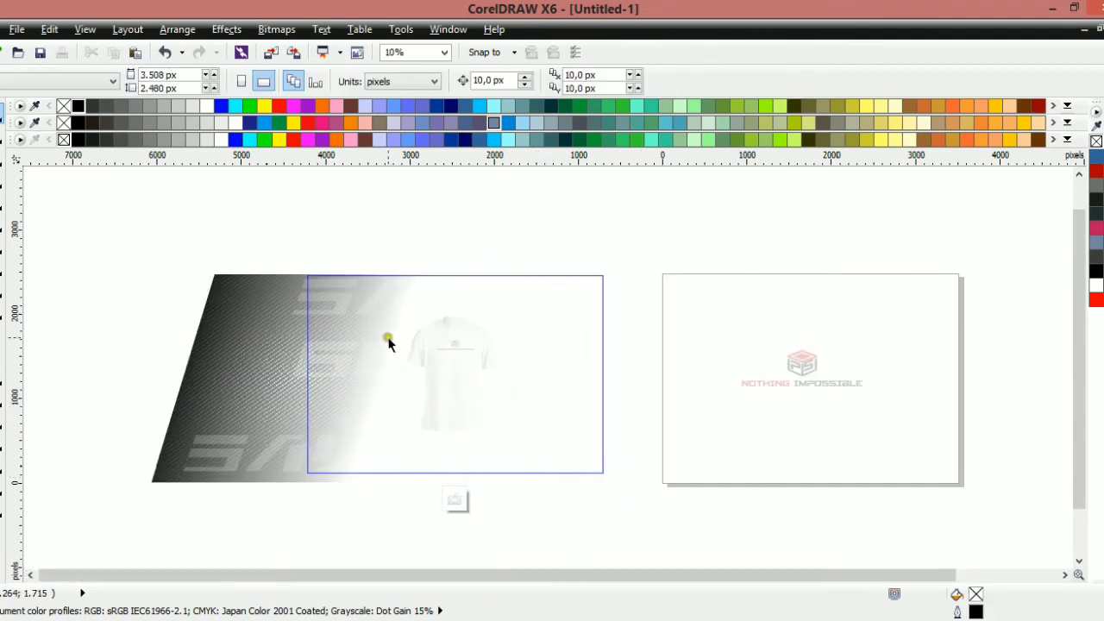
key(ctrl+z)
Delete the faded lettering from the PowerClip contents, keeping both carbon textures, and finish editing the contents
drag(161, 216, 776, 518)
shift+click(222, 295)
key(Delete)
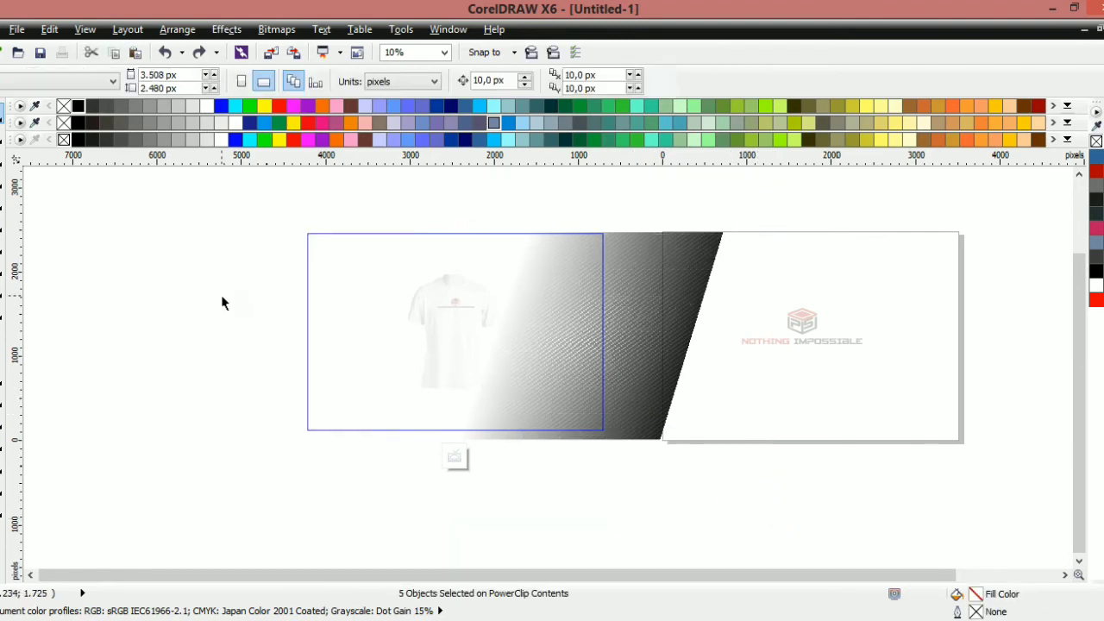
key(ctrl+z)
shift+click(220, 333)
key(Delete)
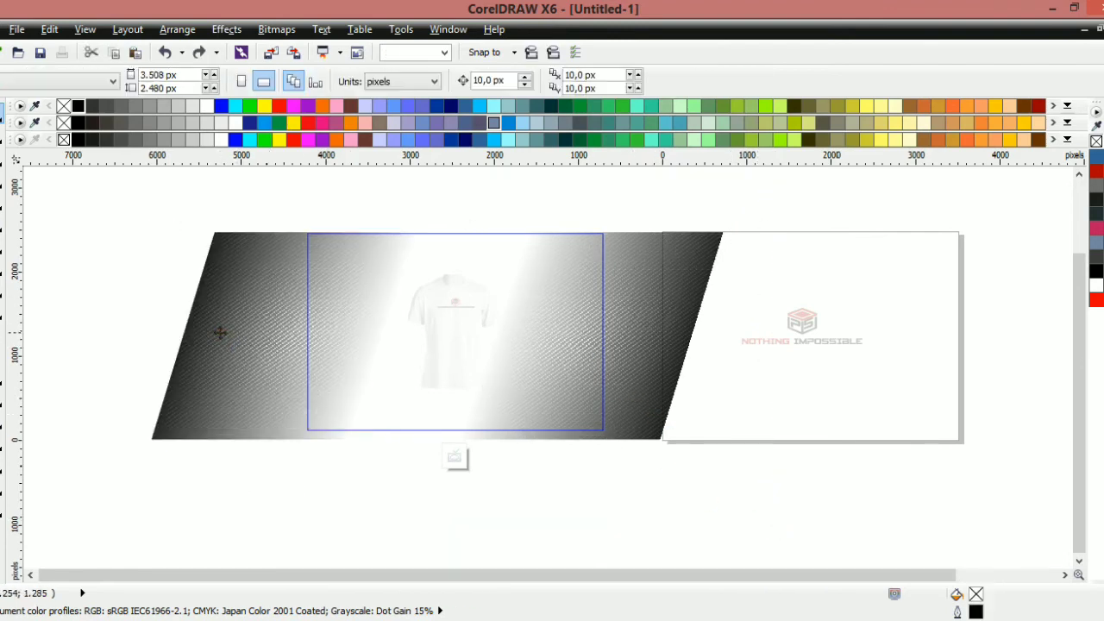
ctrl+click(737, 451)
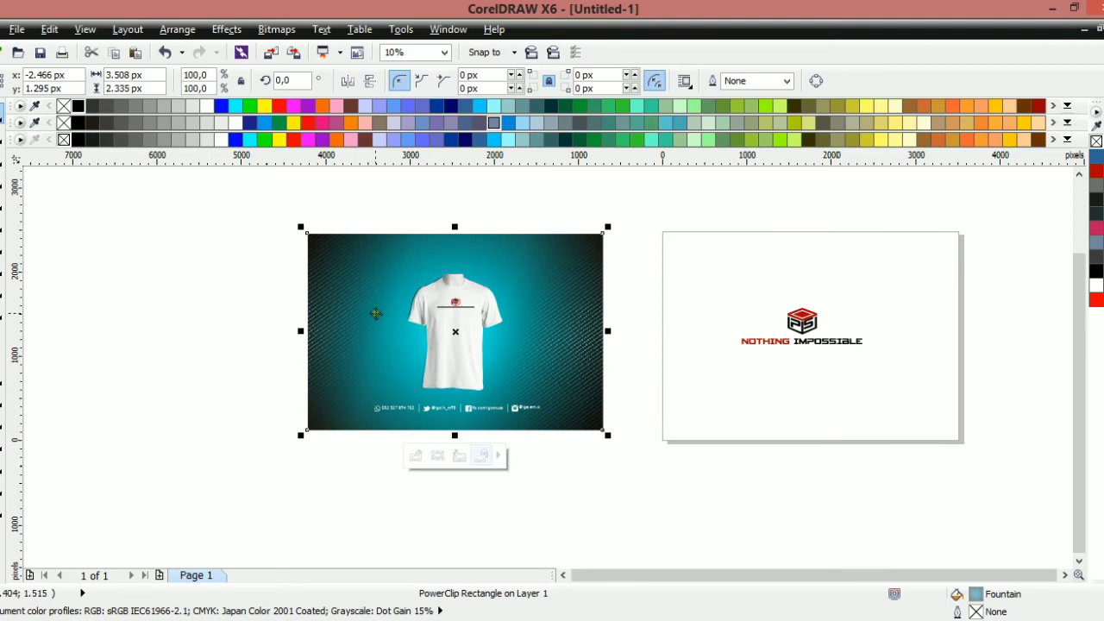
Try green, several greys, black and blue (#336699) as fills for the mockup's PowerClip background rectangle
click(249, 107)
click(196, 107)
click(164, 107)
click(136, 107)
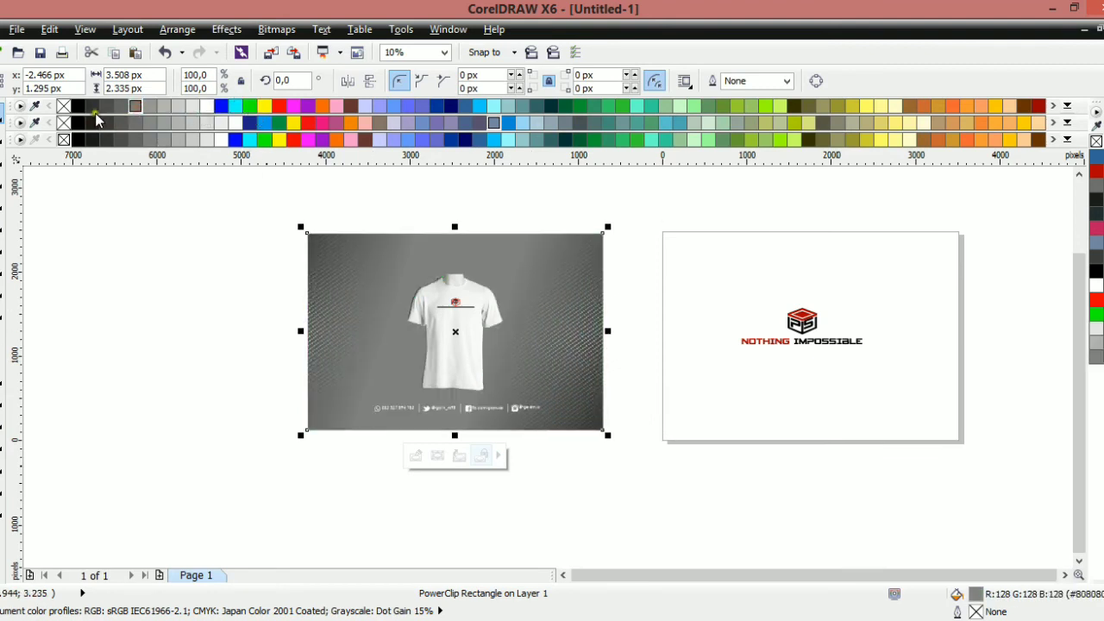
click(78, 105)
click(107, 105)
click(451, 106)
click(466, 105)
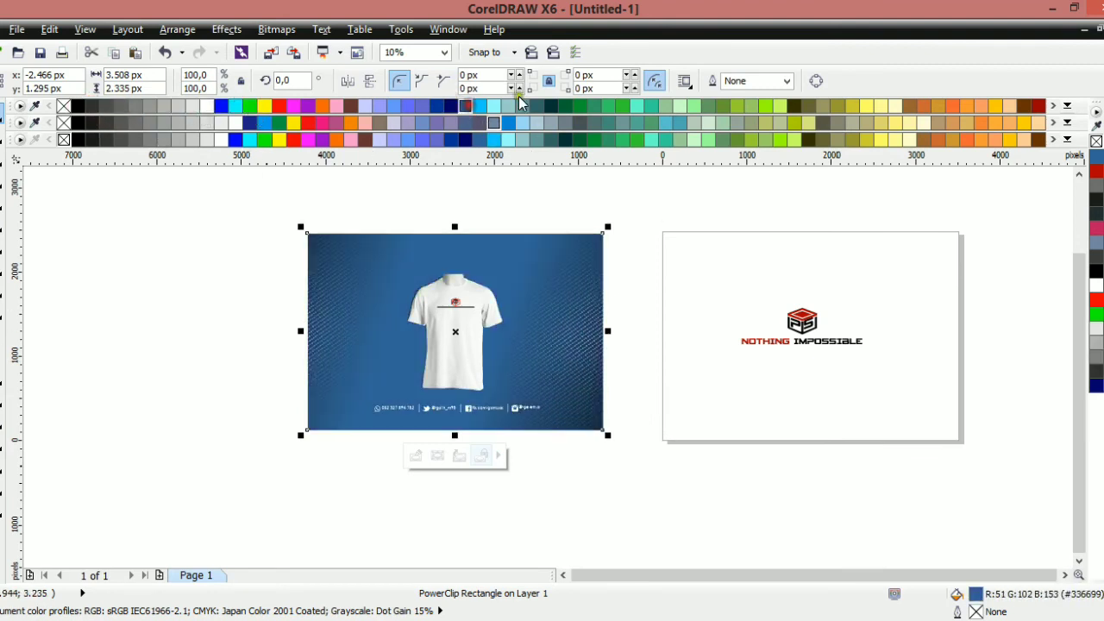
Try greens, dark red (#990000), red (#FF0000), orange, brown and lavender (#9999FF) fills on the mockup background
click(682, 106)
click(728, 124)
click(1039, 106)
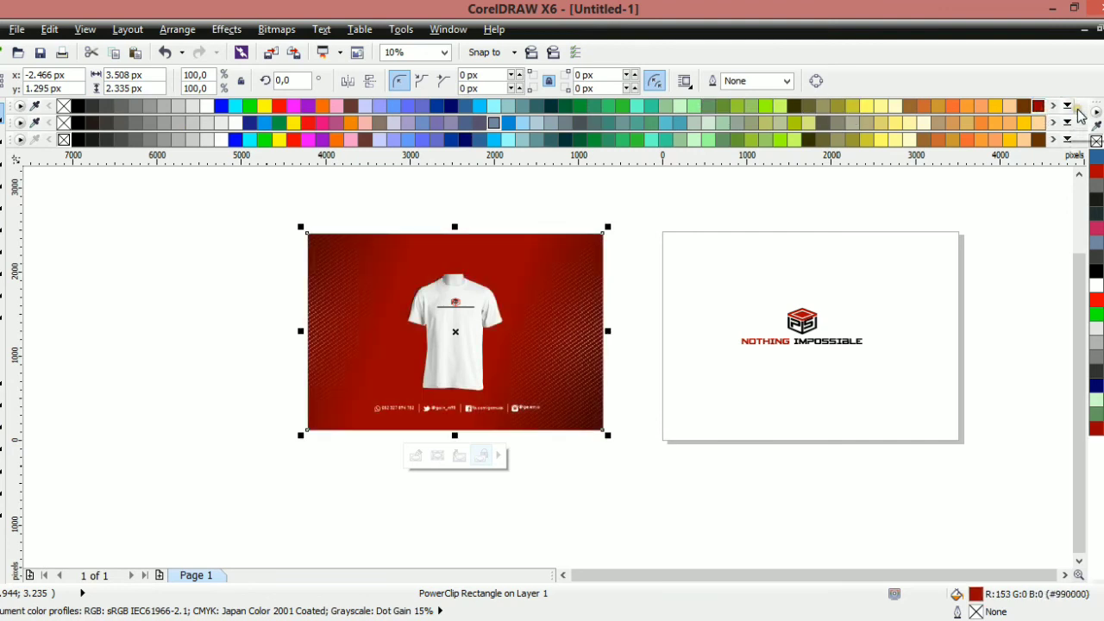
click(1070, 107)
click(262, 110)
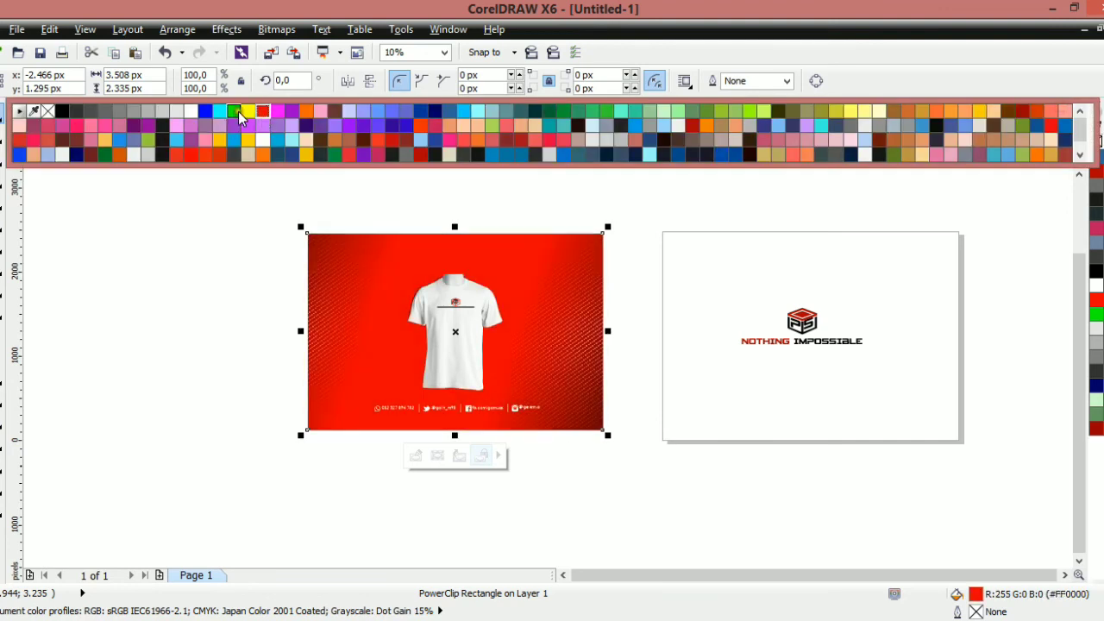
click(307, 110)
click(328, 113)
click(363, 111)
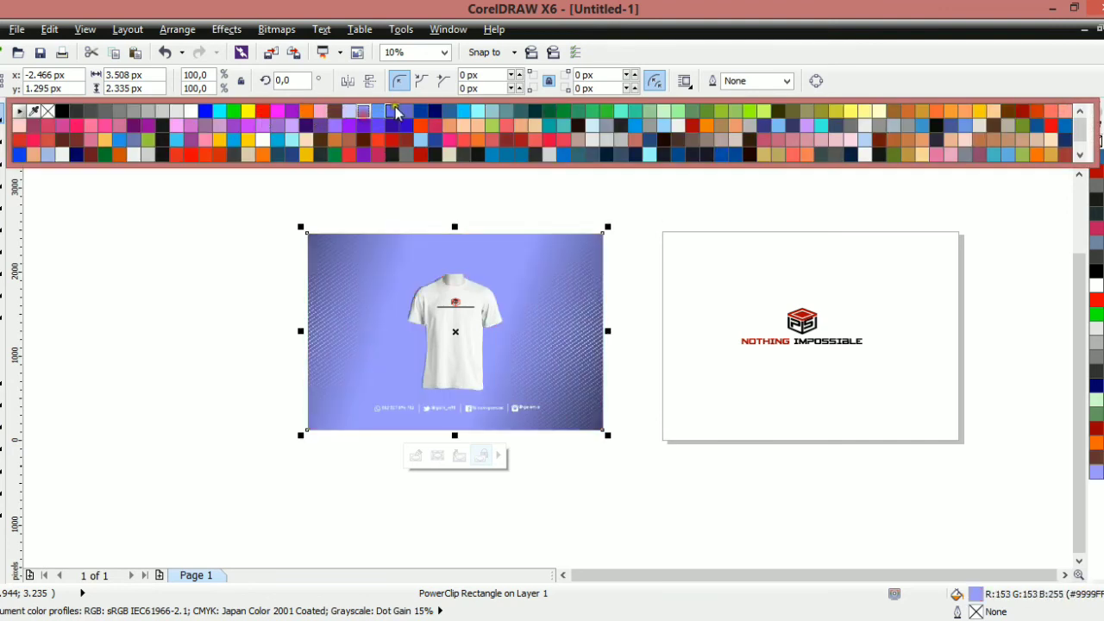
Try lime and dark olive (#333300) on the mockup background, and fill it with near-black (#161213)
click(745, 110)
click(775, 113)
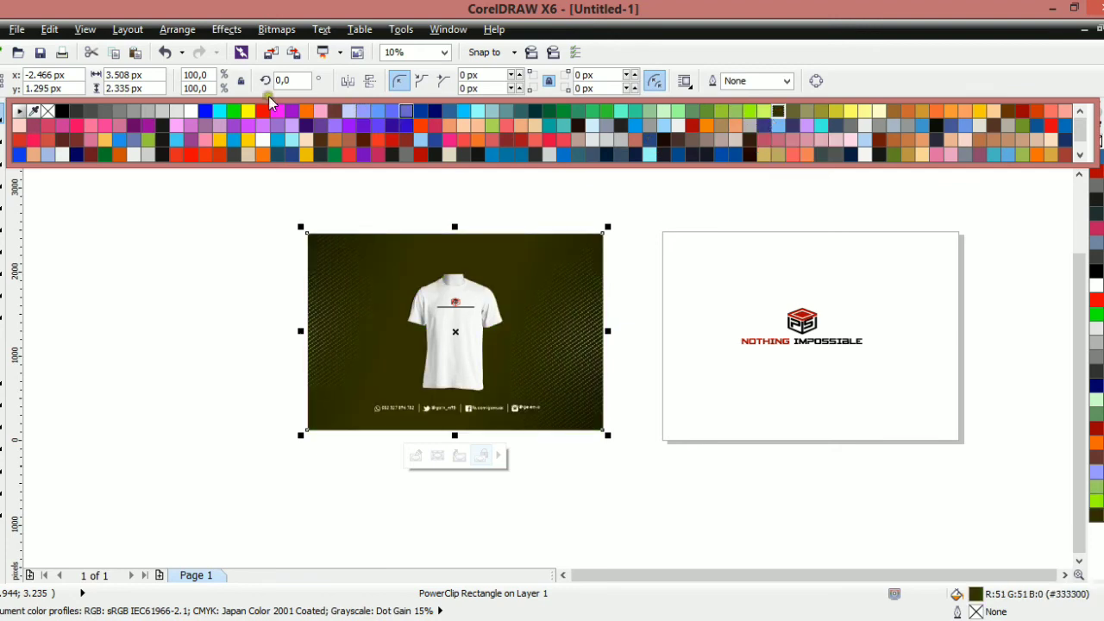
click(161, 140)
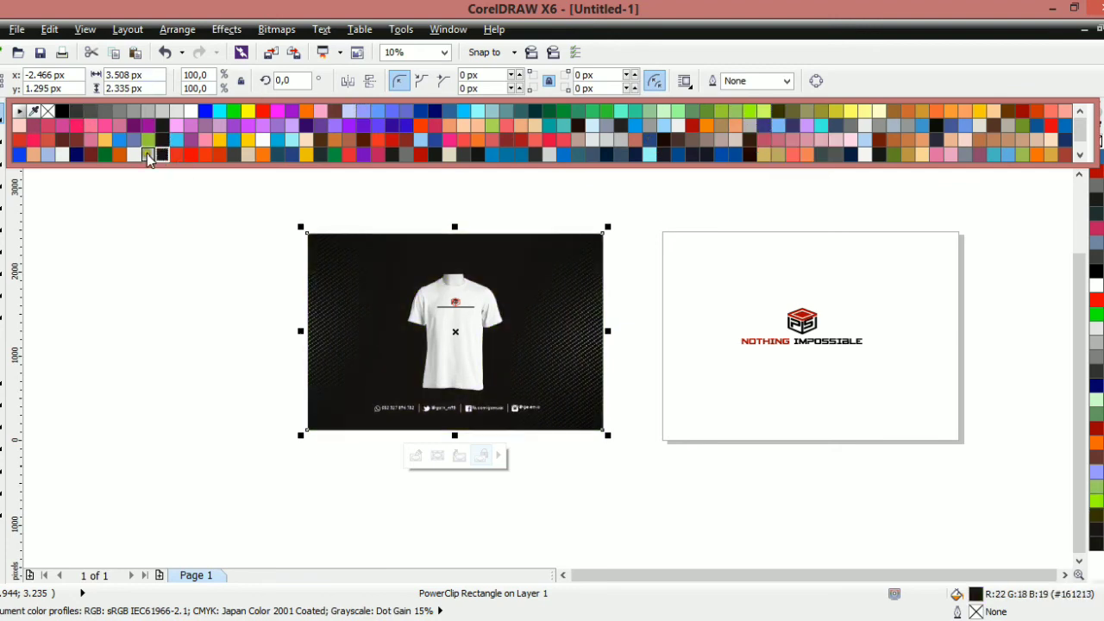
click(148, 155)
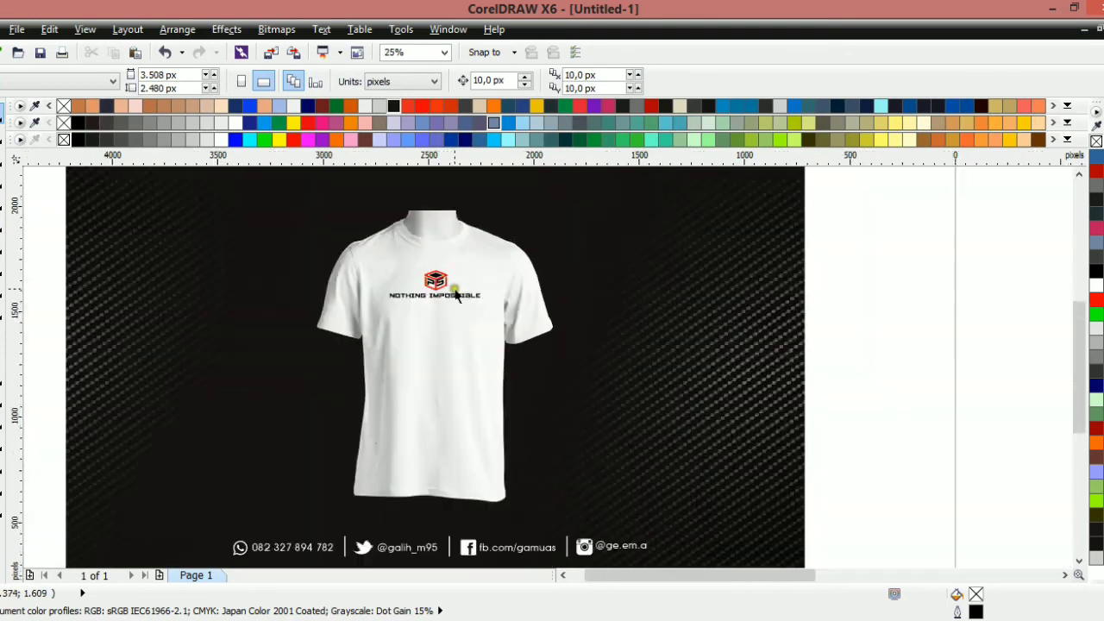
Fill the letter O in both NOTHING and IMPOSSIBLE on the shirt with red
scroll(457, 296, up, 1)
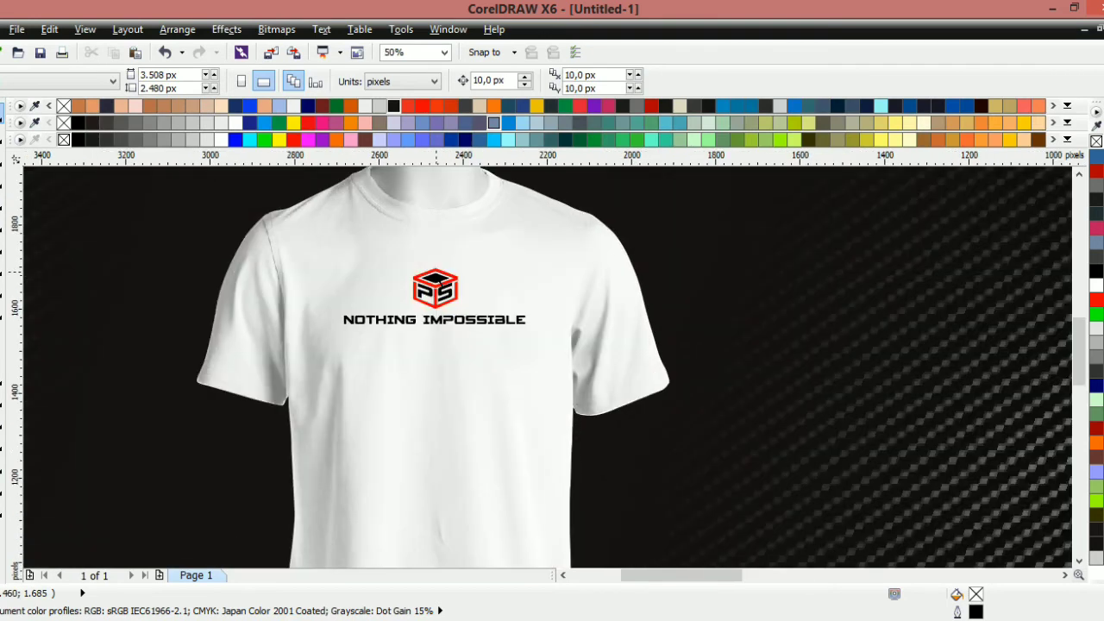
scroll(406, 317, up, 1)
click(300, 322)
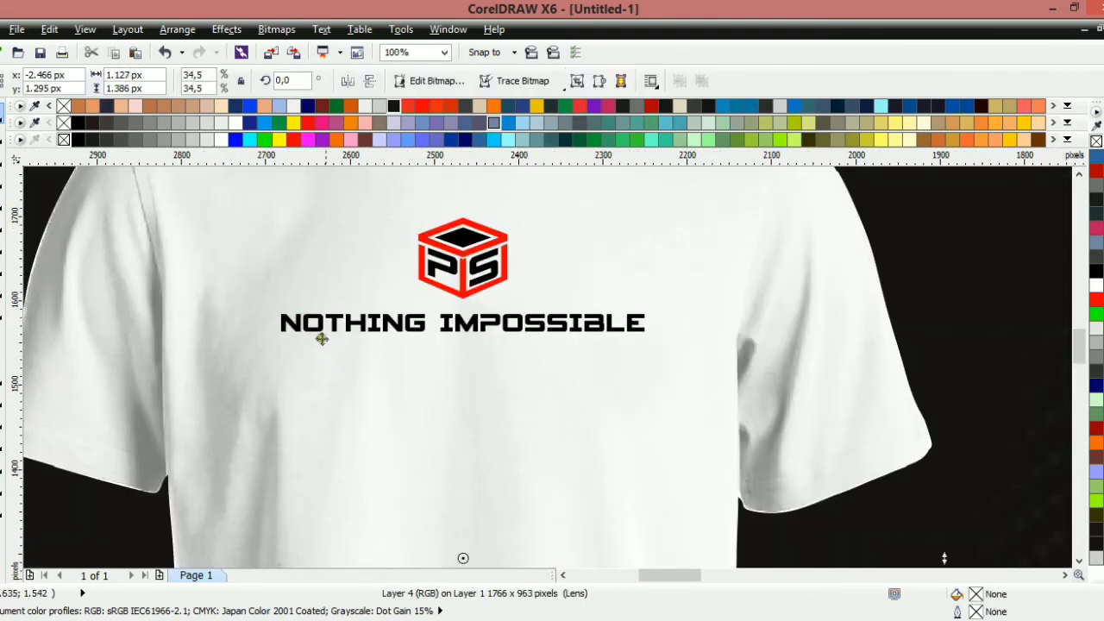
key(F8)
drag(307, 322, 513, 322)
click(299, 325)
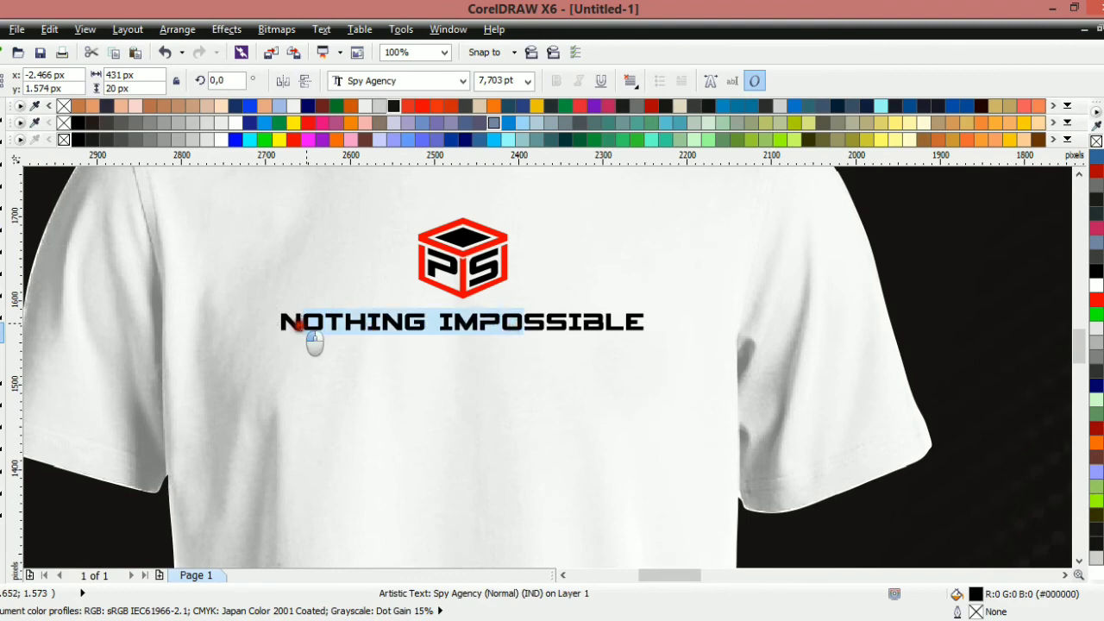
drag(303, 324, 321, 327)
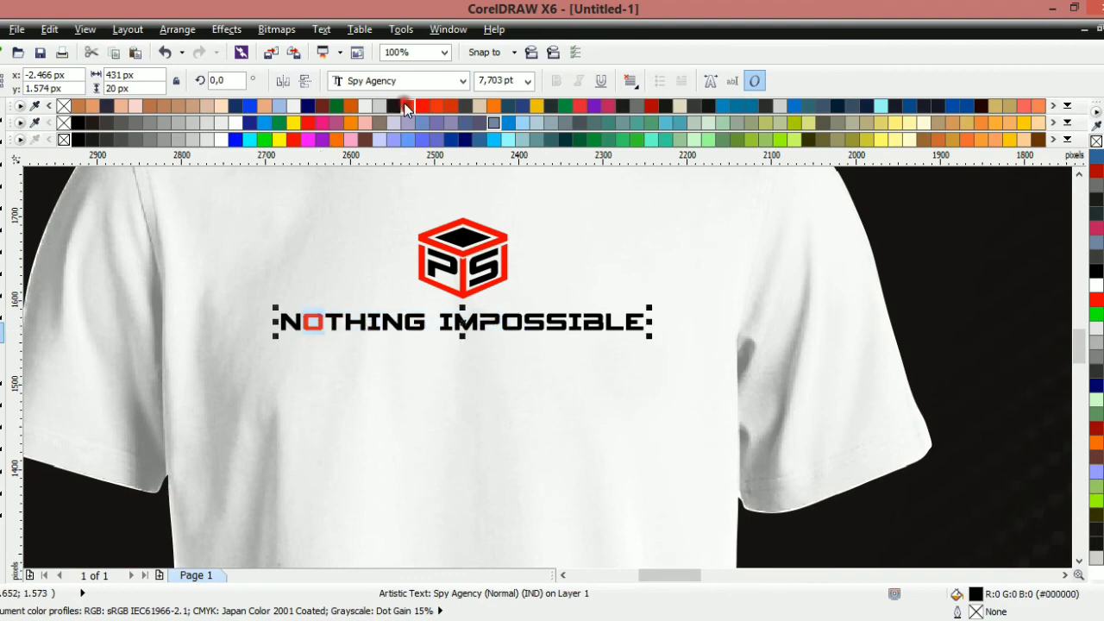
drag(501, 319, 528, 335)
click(407, 106)
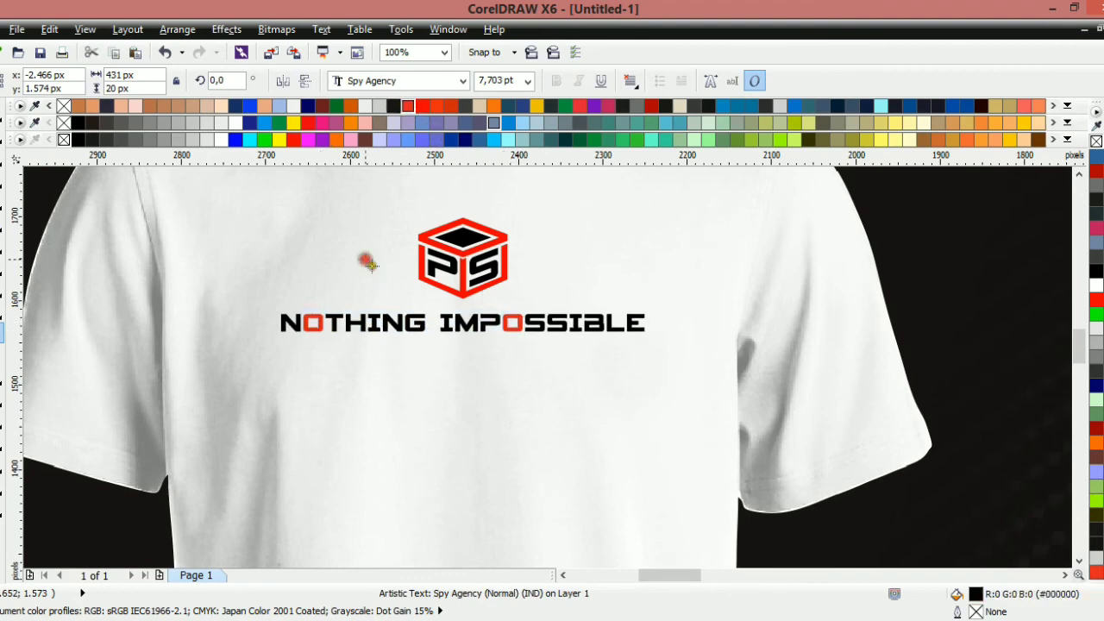
click(366, 258)
key(ctrl+space)
Place a copy of the page's box emblem on the mockup background beside the shirt and fill it with near-white (#FDFDFD)
scroll(418, 324, down, 2)
scroll(833, 361, down, 3)
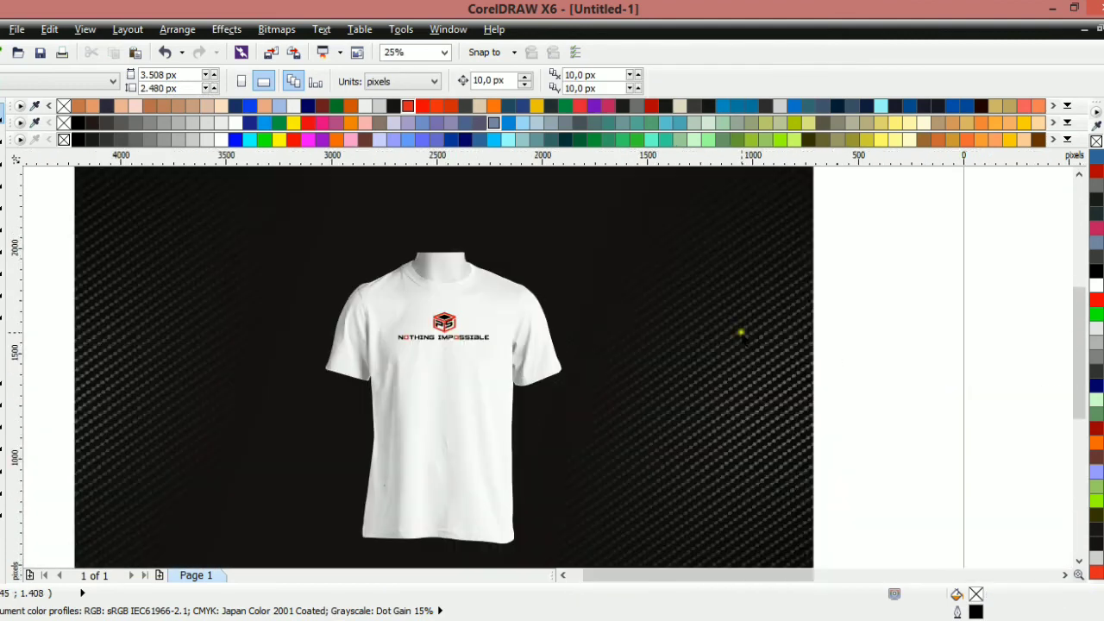
drag(979, 345, 764, 354)
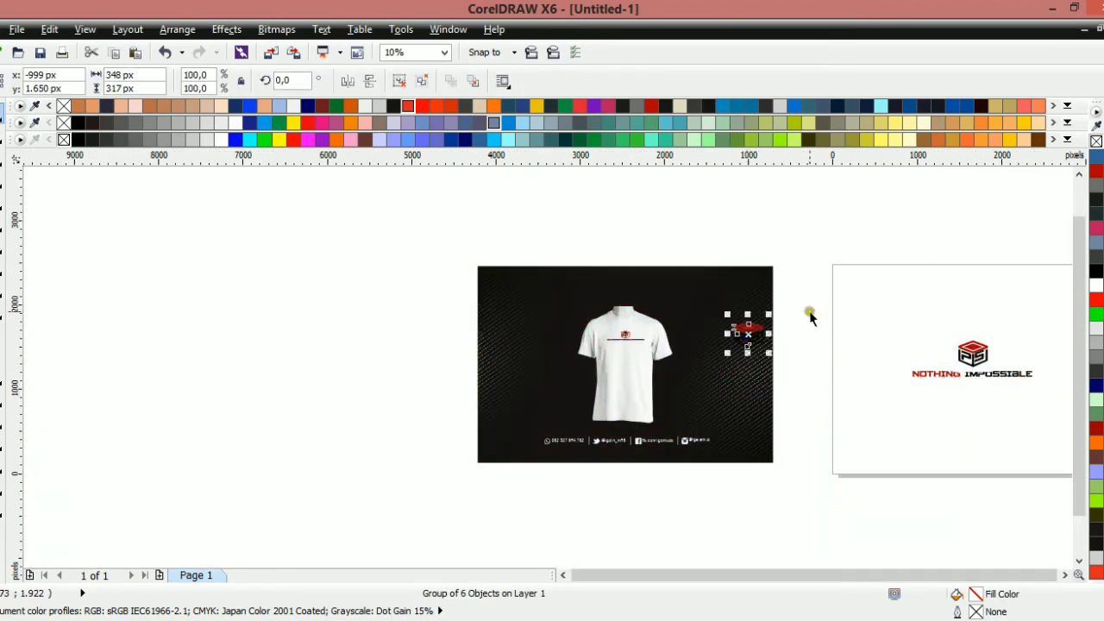
scroll(809, 313, up, 2)
click(380, 141)
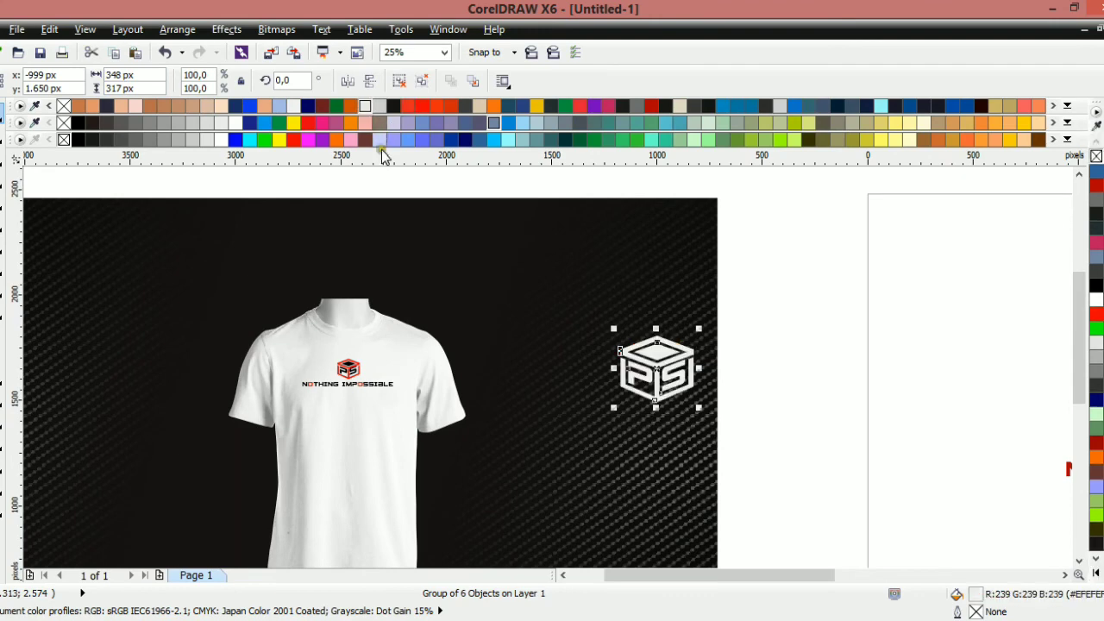
click(1068, 106)
click(263, 126)
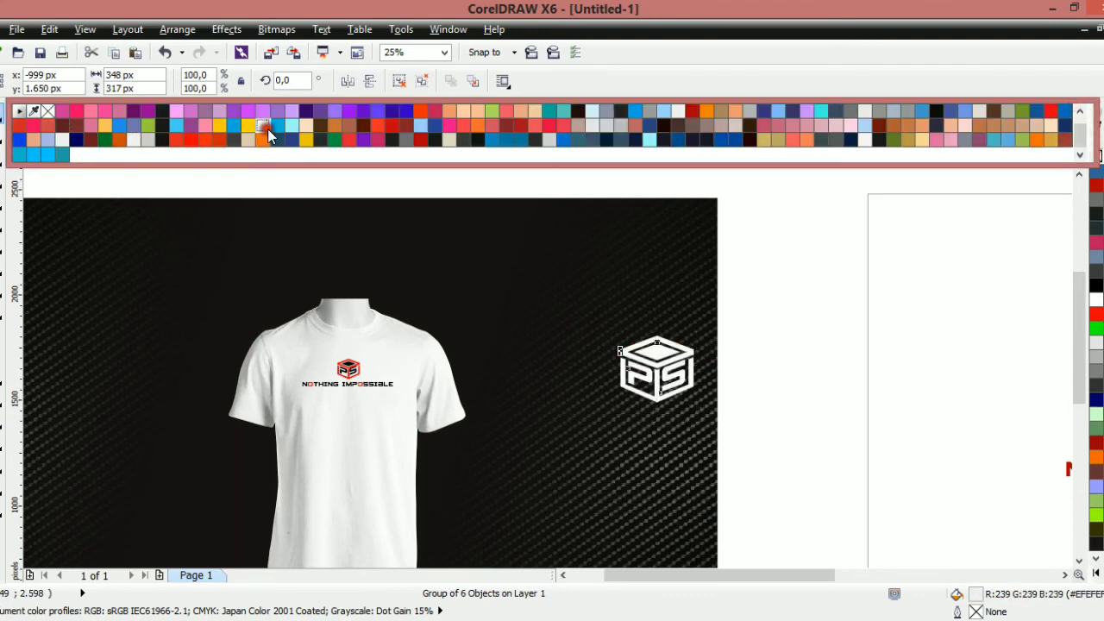
Apply a uniform transparency to the near-white emblem copy beside the shirt
click(7, 432)
click(84, 526)
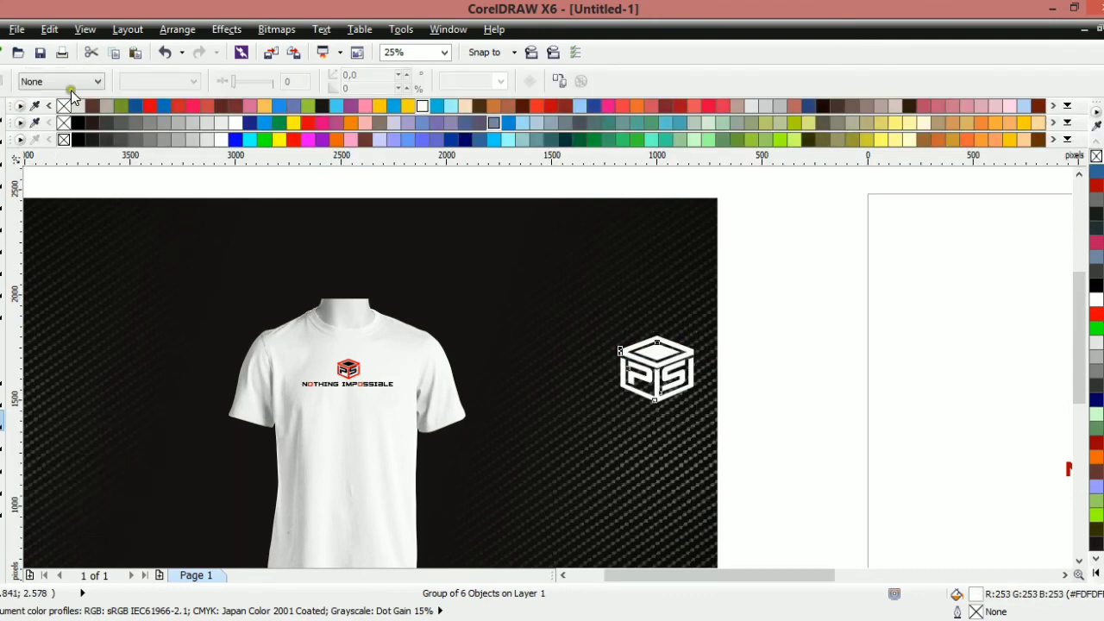
click(52, 81)
click(43, 105)
key(space)
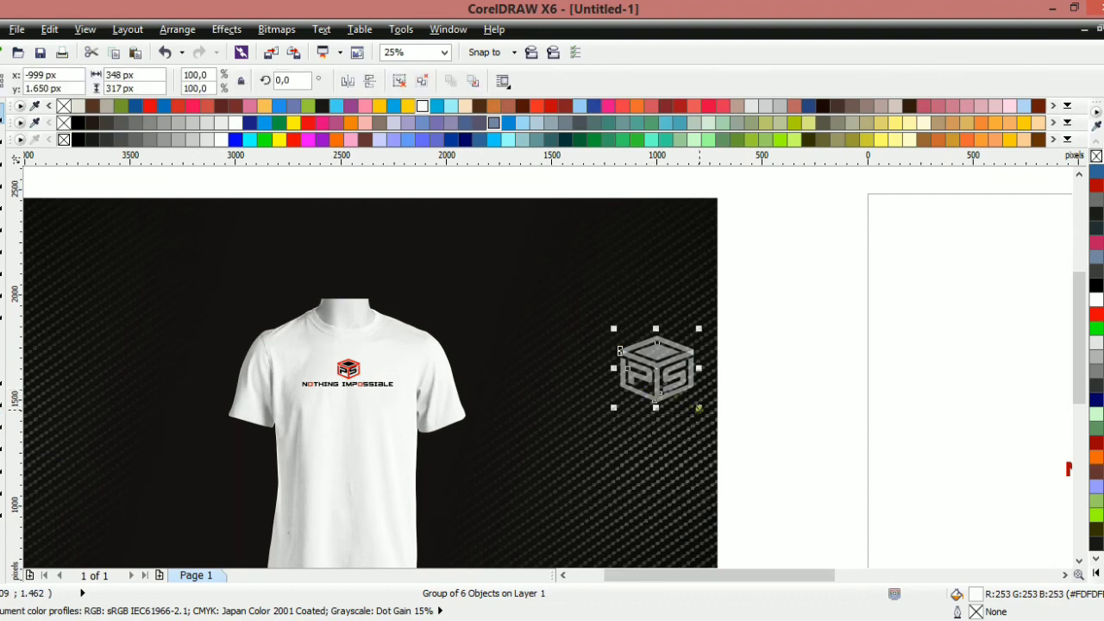
Enlarge the transparent emblem to about 1069 px wide and position it in the background's upper area beside the shirt
drag(699, 408, 796, 479)
scroll(659, 371, down, 2)
drag(659, 371, 636, 361)
scroll(616, 353, up, 2)
Merge the transparent emblem's overlapping top pieces, then enlarge the emblem to about 2008 px wide over the background's upper-right corner
click(689, 184)
ctrl+click(682, 283)
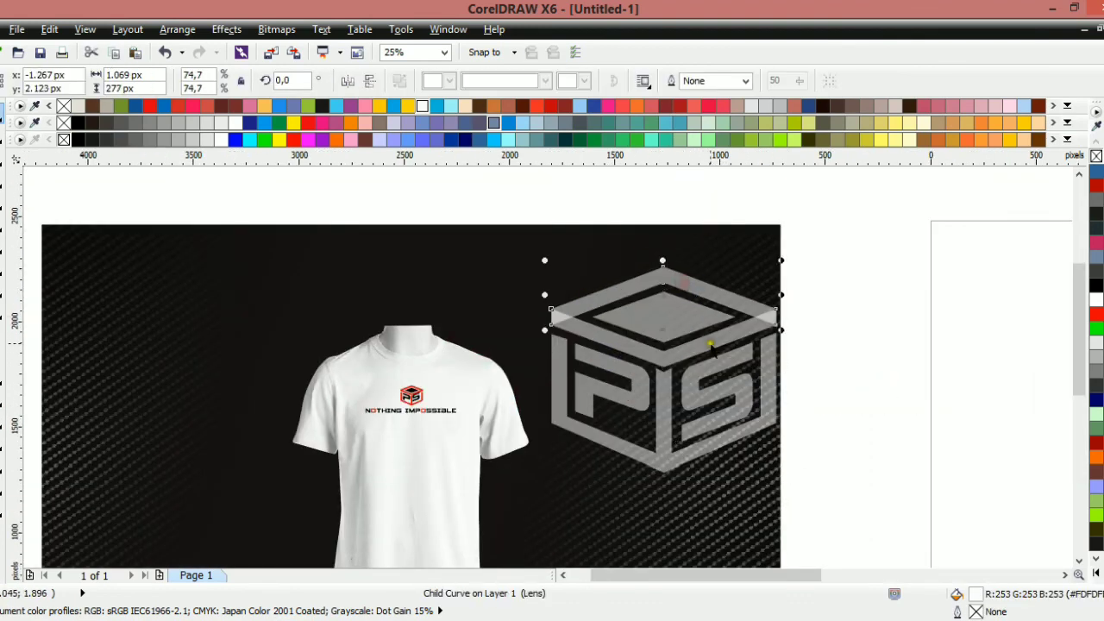
scroll(700, 332, down, 2)
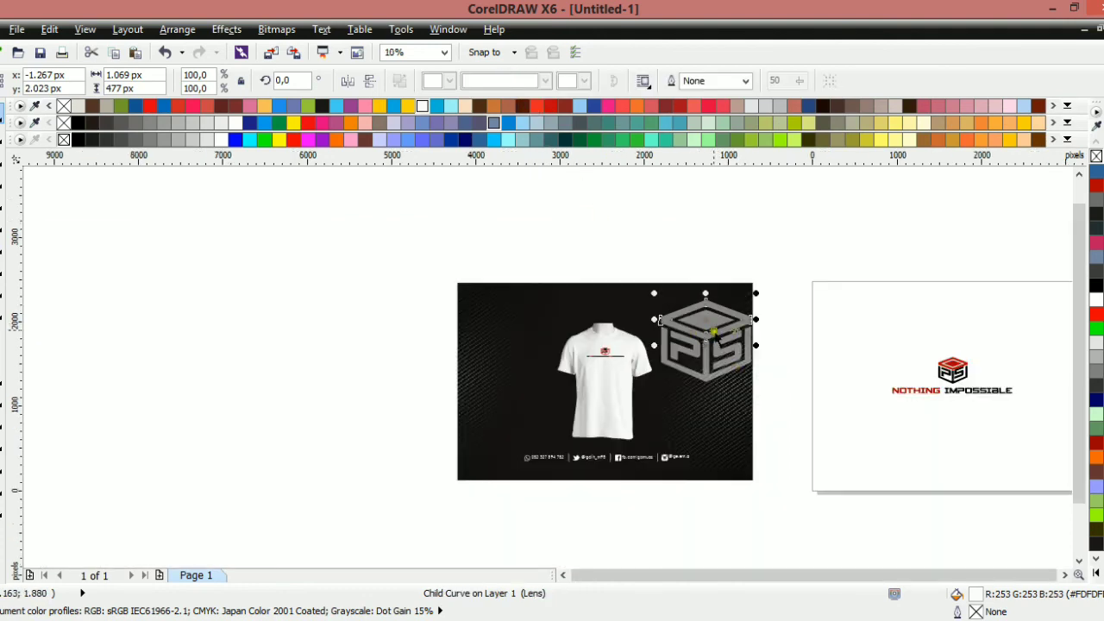
click(826, 412)
click(716, 360)
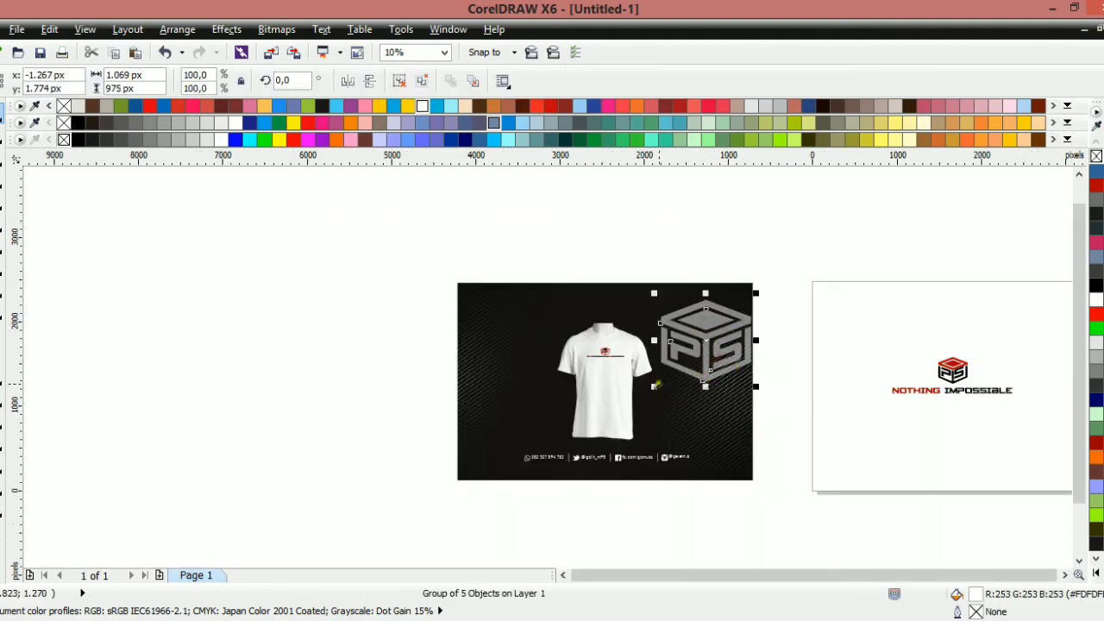
drag(657, 384, 702, 316)
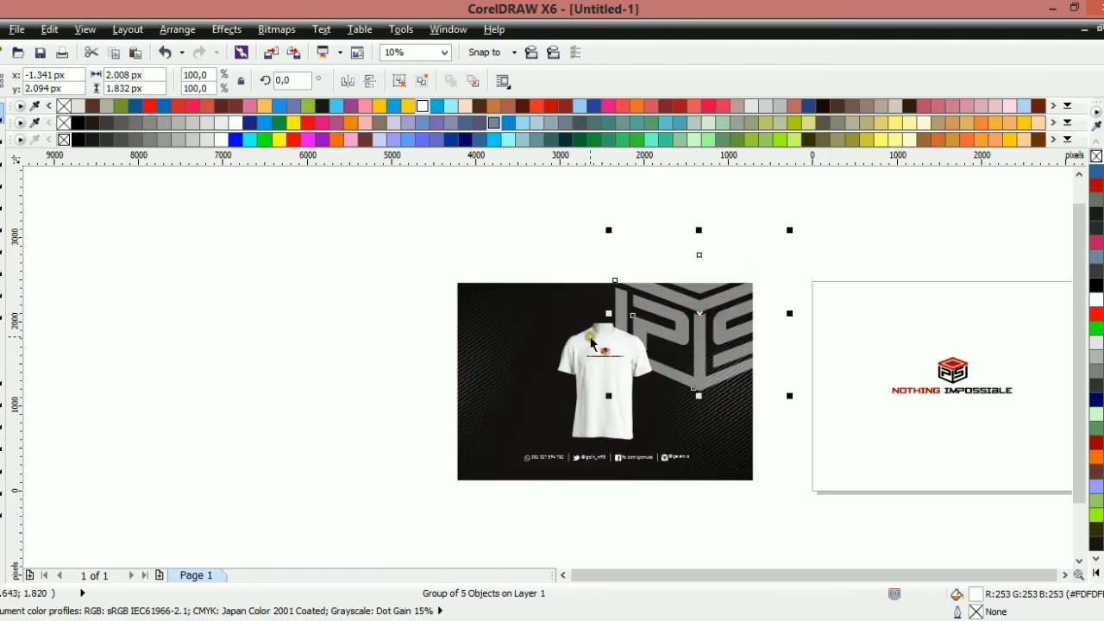
Increase the enlarged emblem's uniform transparency until it is a faint dark-grey watermark on the background
click(95, 83)
click(95, 82)
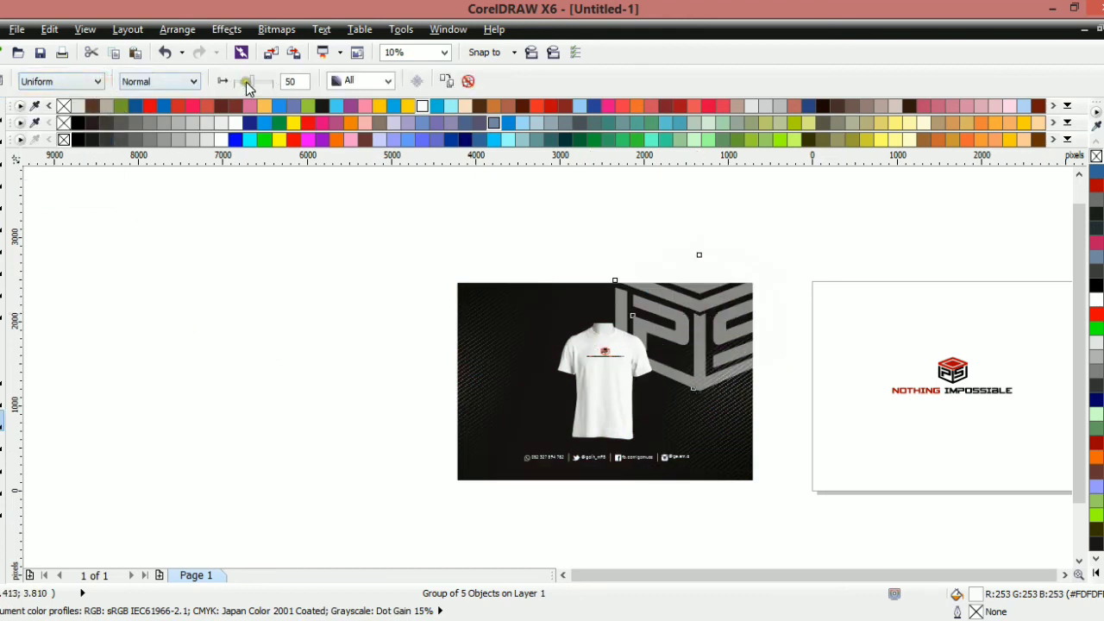
click(246, 83)
click(266, 85)
drag(270, 90, 268, 89)
key(space)
click(733, 366)
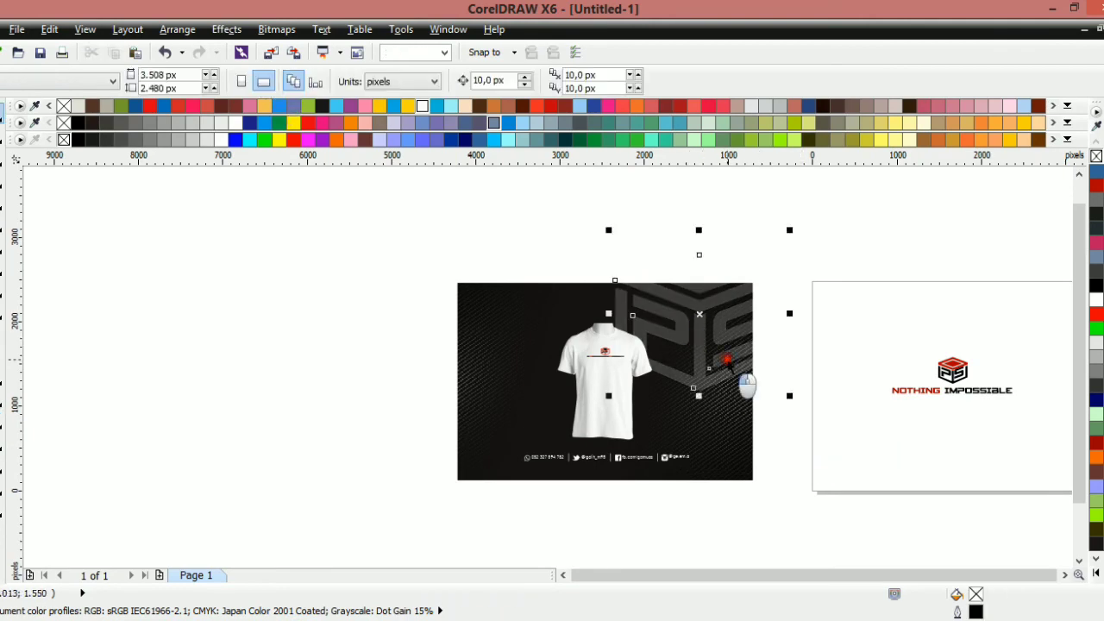
Place a copy of the faint emblem over the lower-left corner of the mockup background
drag(714, 318, 509, 427)
right_click(509, 427)
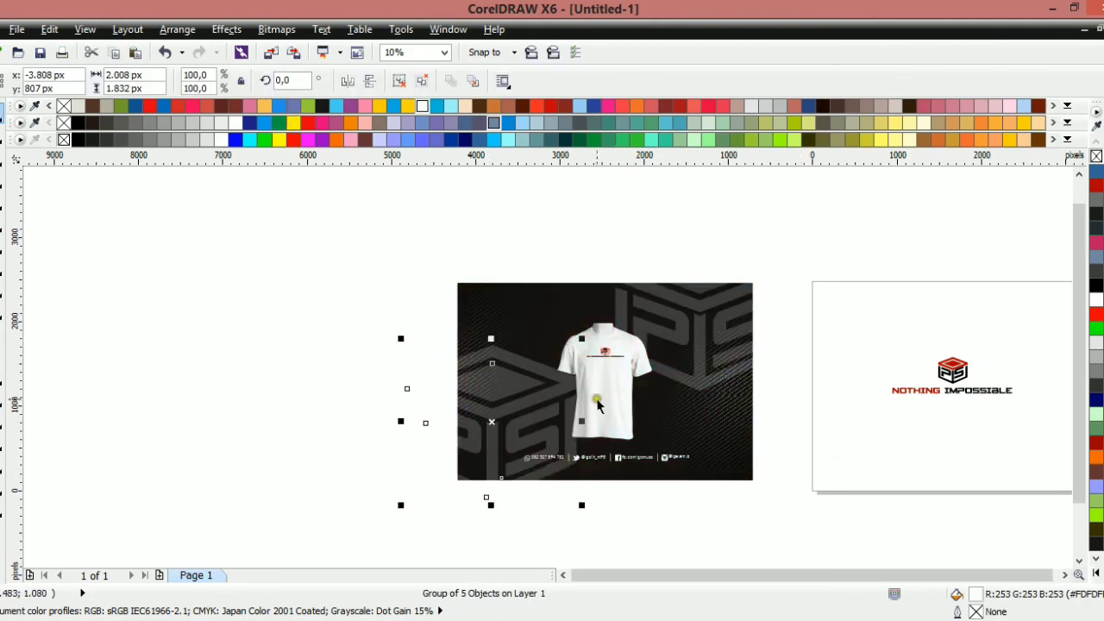
click(553, 52)
Inside the background's PowerClip, move the upper-right emblem down about 270 px and the lower-left emblem right about 140 px, then finish editing
click(555, 313)
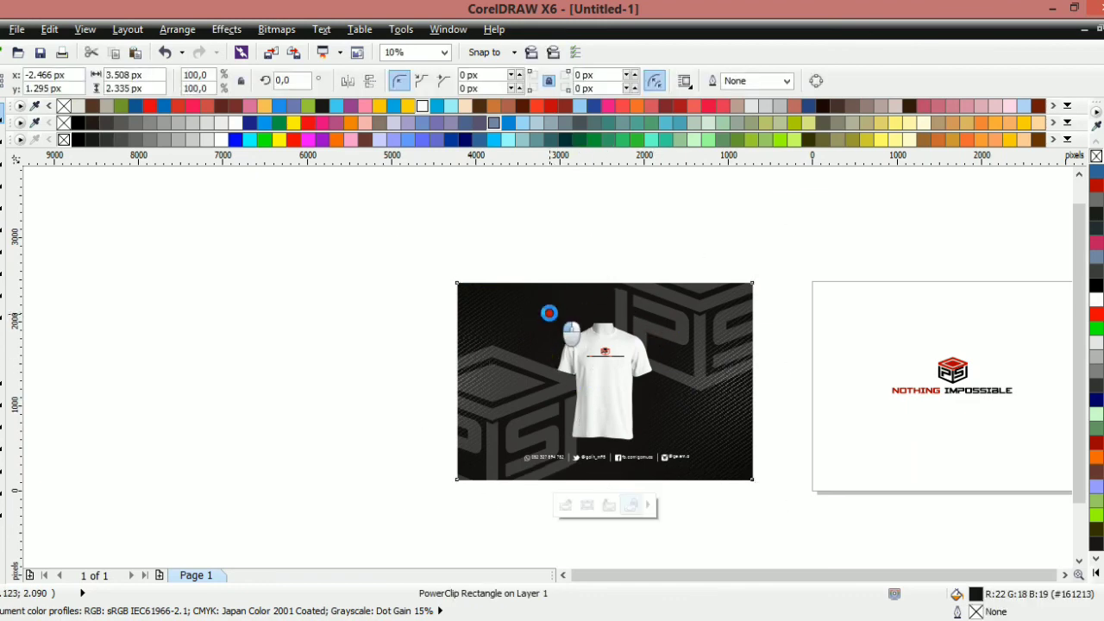
ctrl+click(549, 313)
click(485, 415)
drag(460, 464, 458, 438)
drag(703, 315, 698, 344)
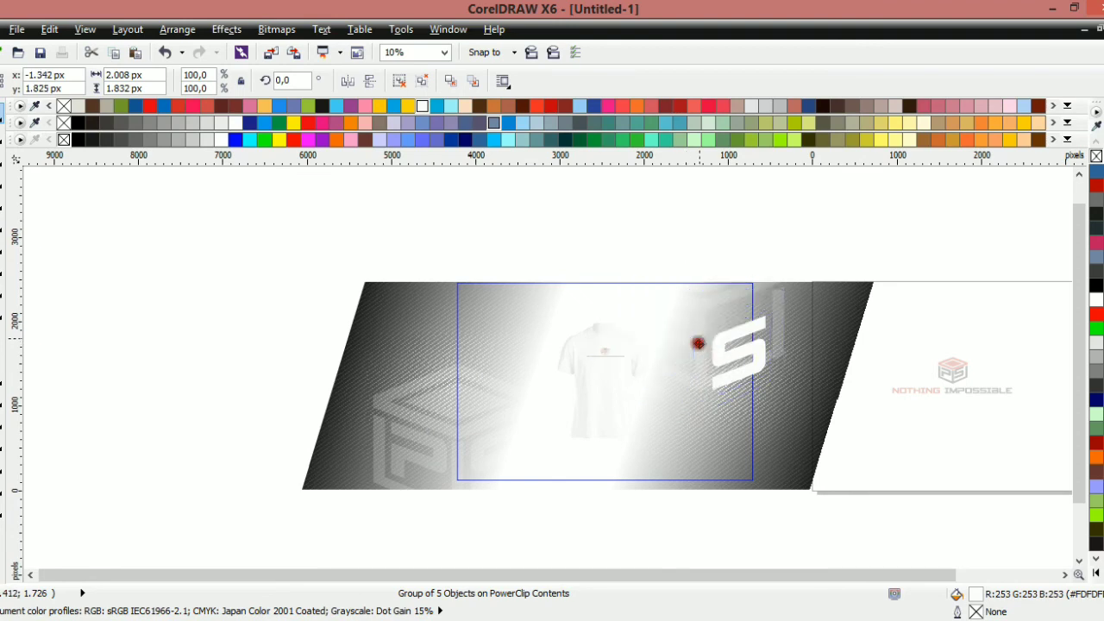
drag(469, 421, 515, 417)
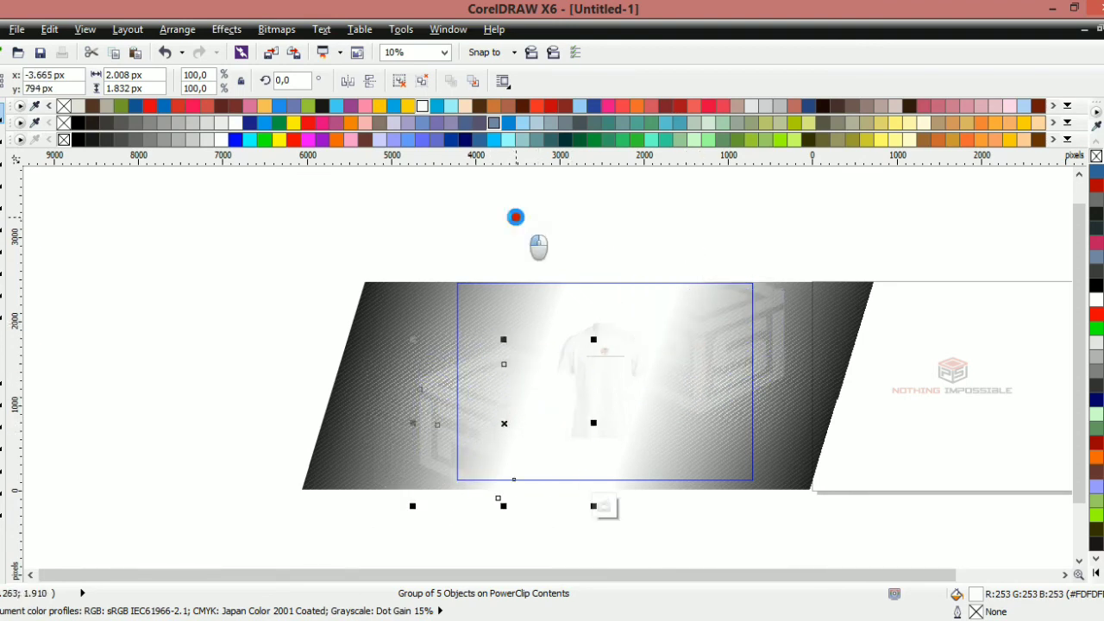
ctrl+click(516, 217)
Examine the contact line and preview the complete T-shirt mockup full screen
scroll(654, 367, up, 1)
scroll(604, 389, down, 1)
scroll(630, 475, up, 1)
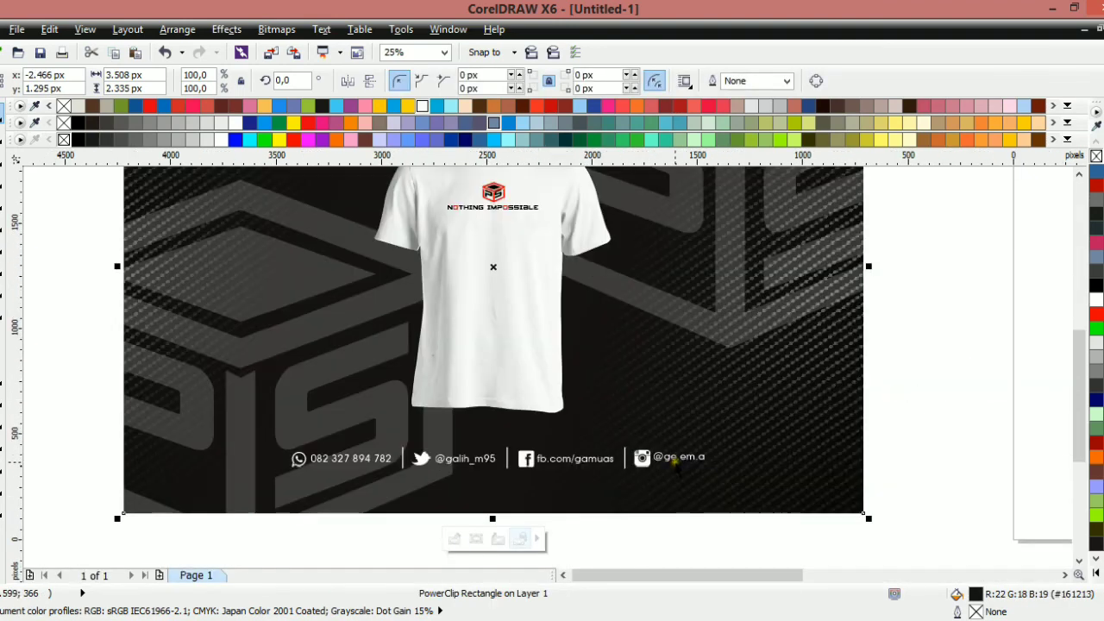
scroll(632, 476, down, 1)
drag(754, 494, 276, 224)
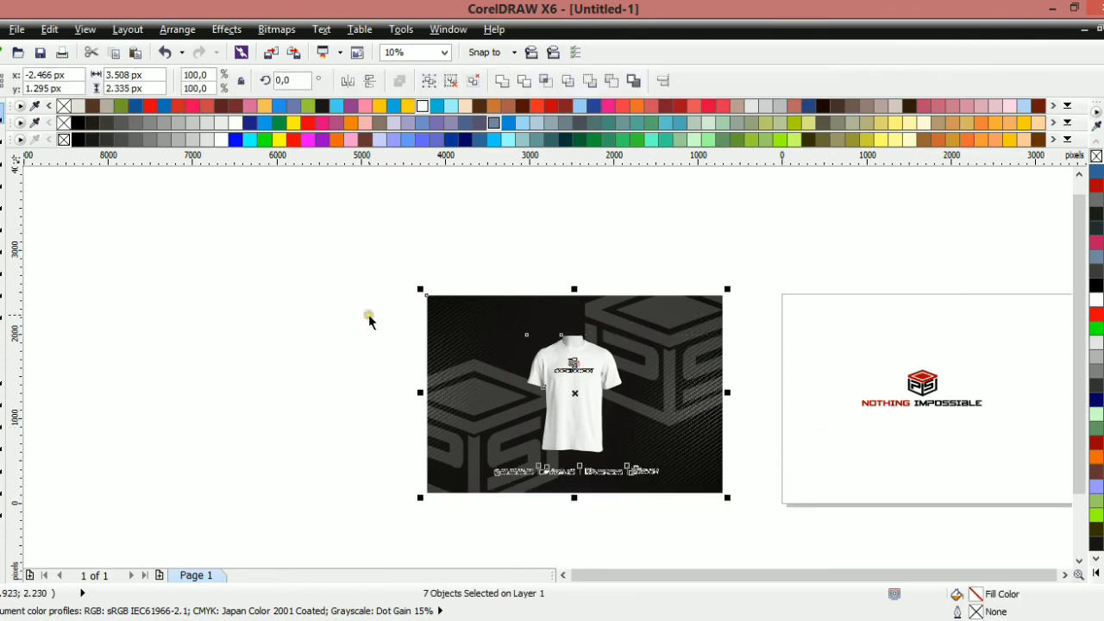
key(F9)
click(576, 361)
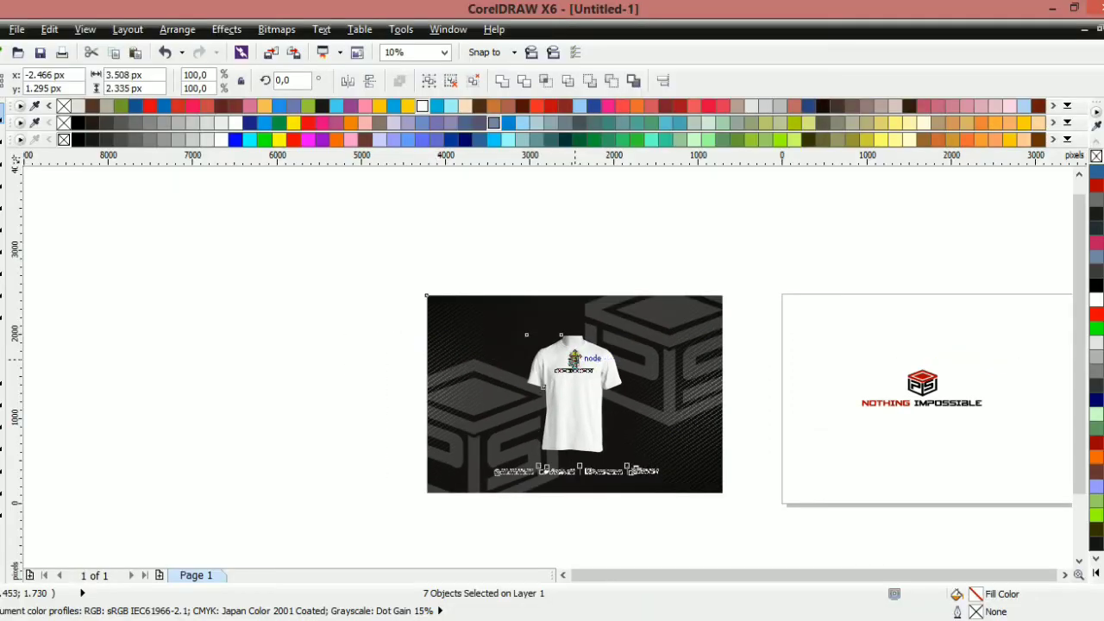
key(z)
drag(731, 509, 732, 509)
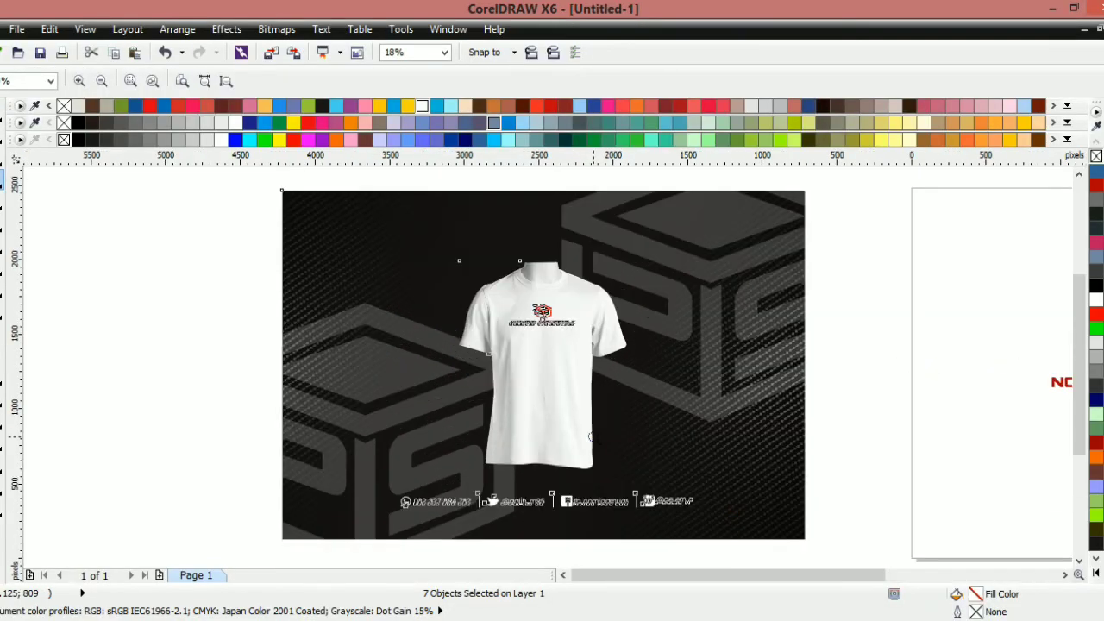
key(F9)
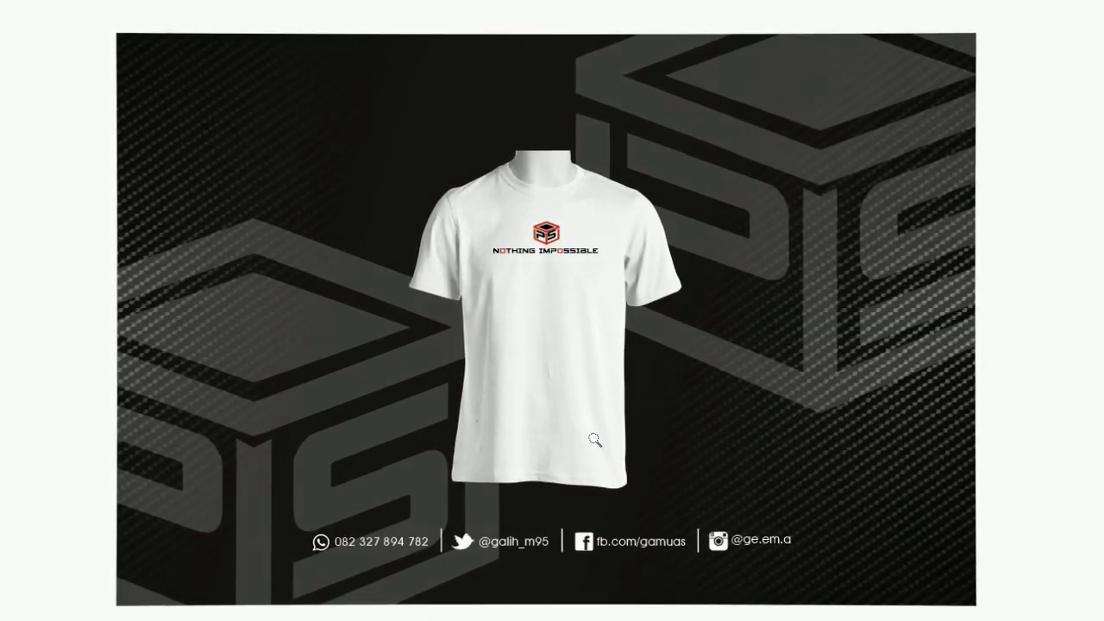
key(Escape)
click(968, 616)
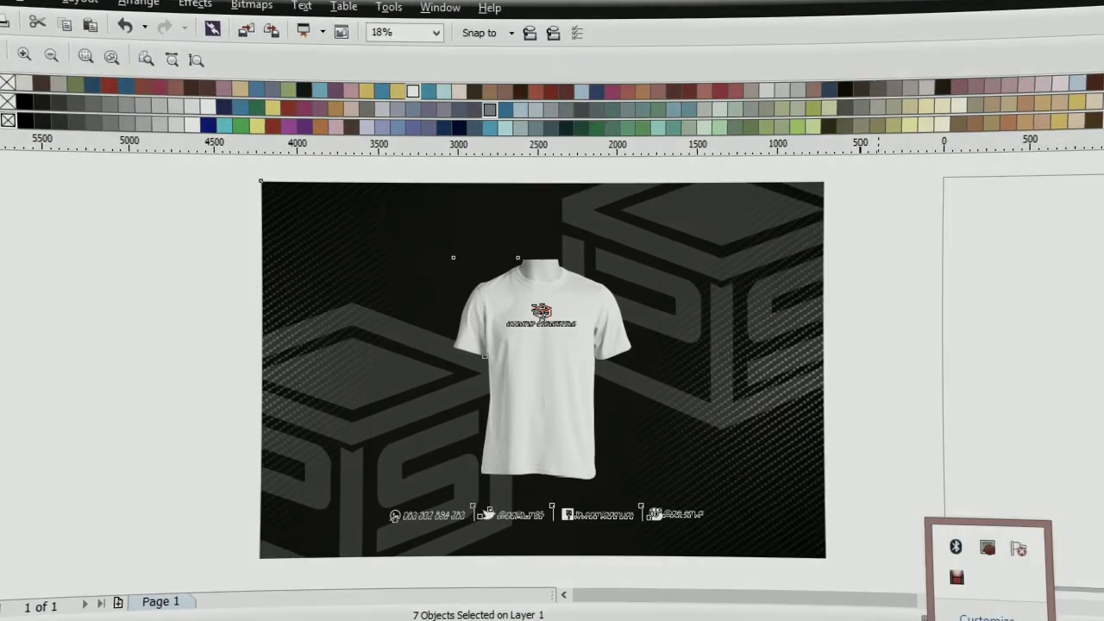